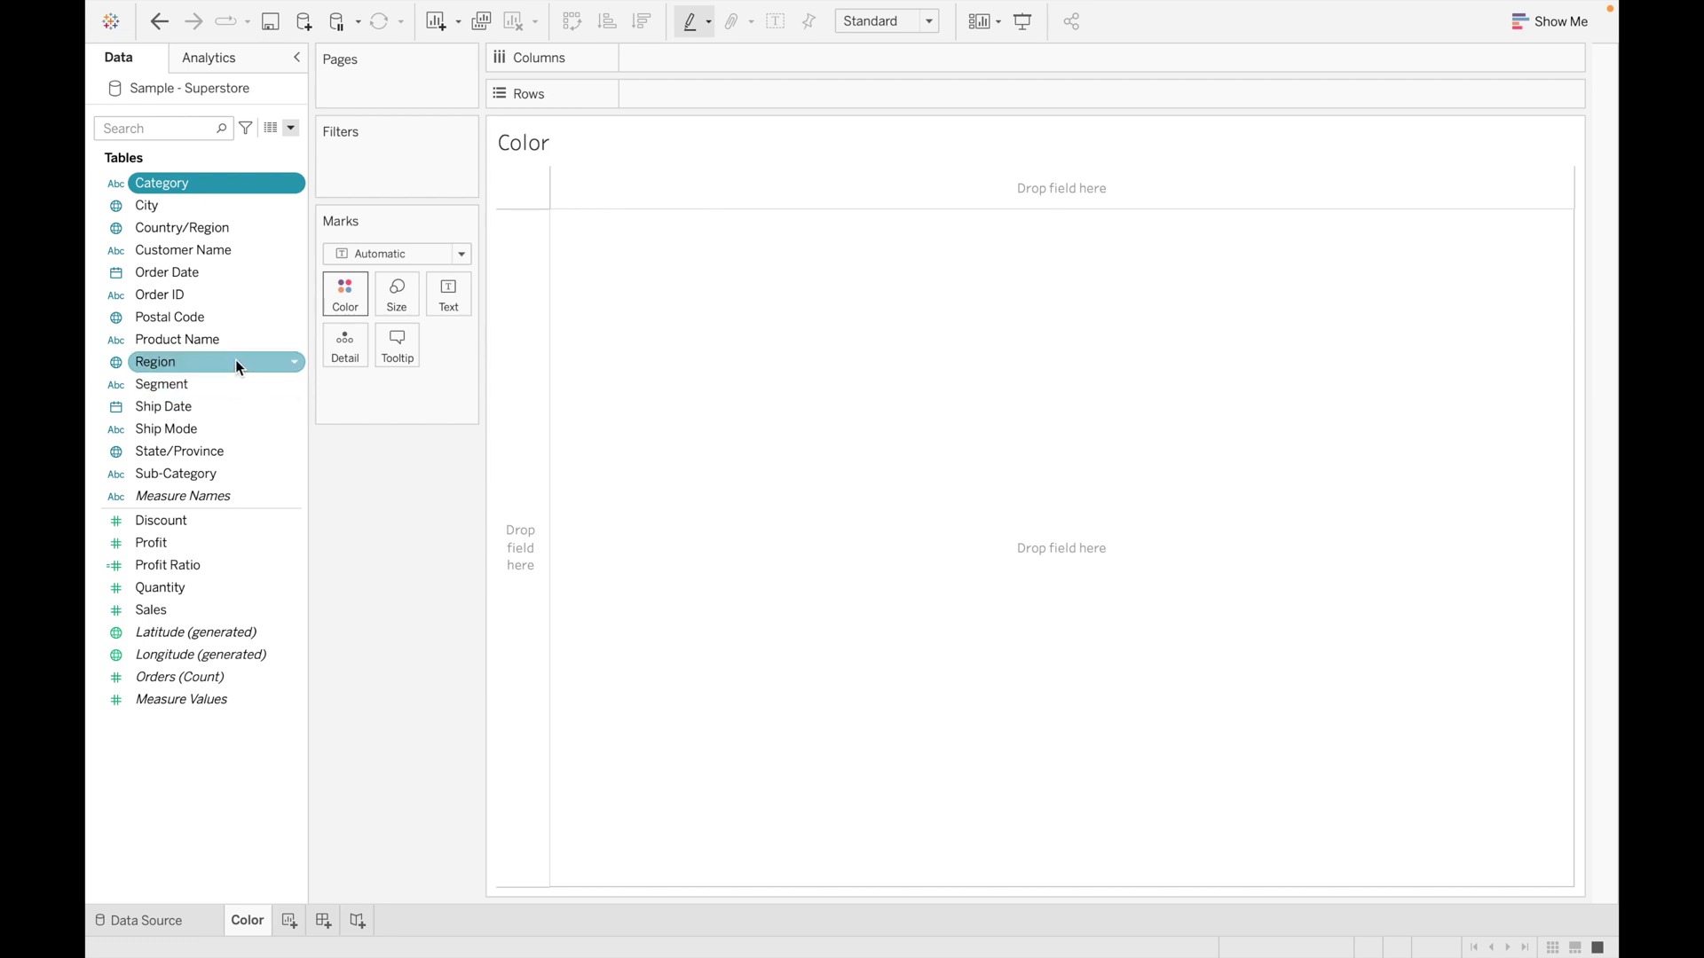
- Create a hierarchy named Locations from the Region field
left_click(258, 362)
right_click(257, 364)
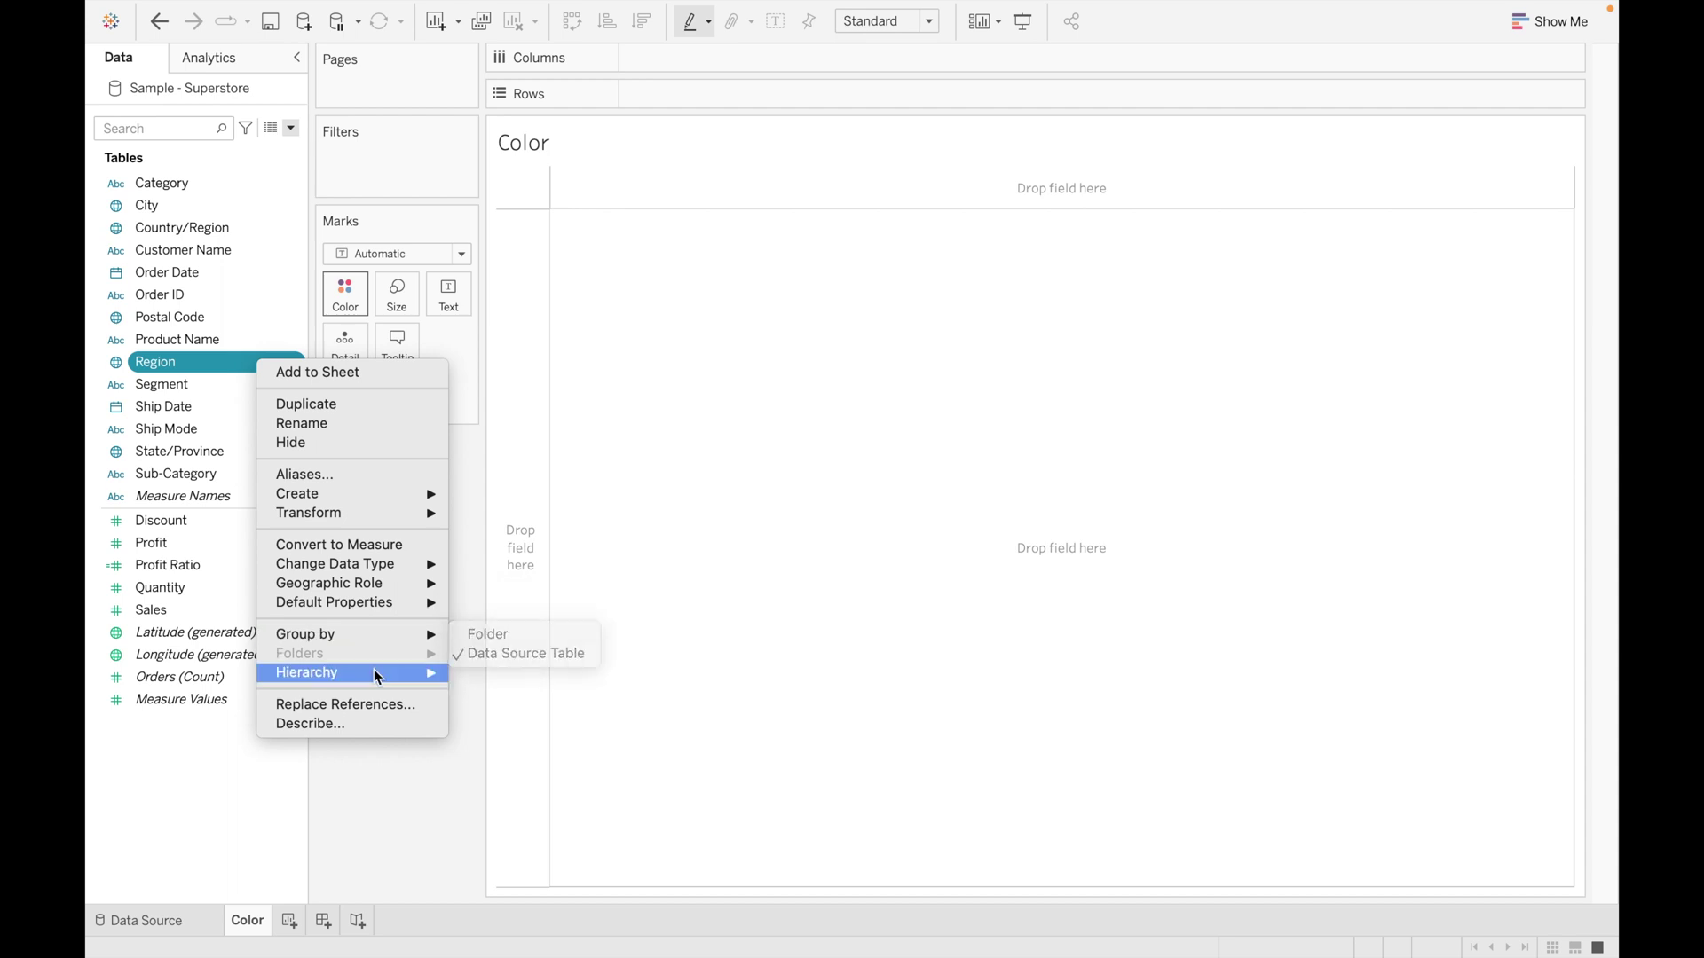
mouse_move(387, 679)
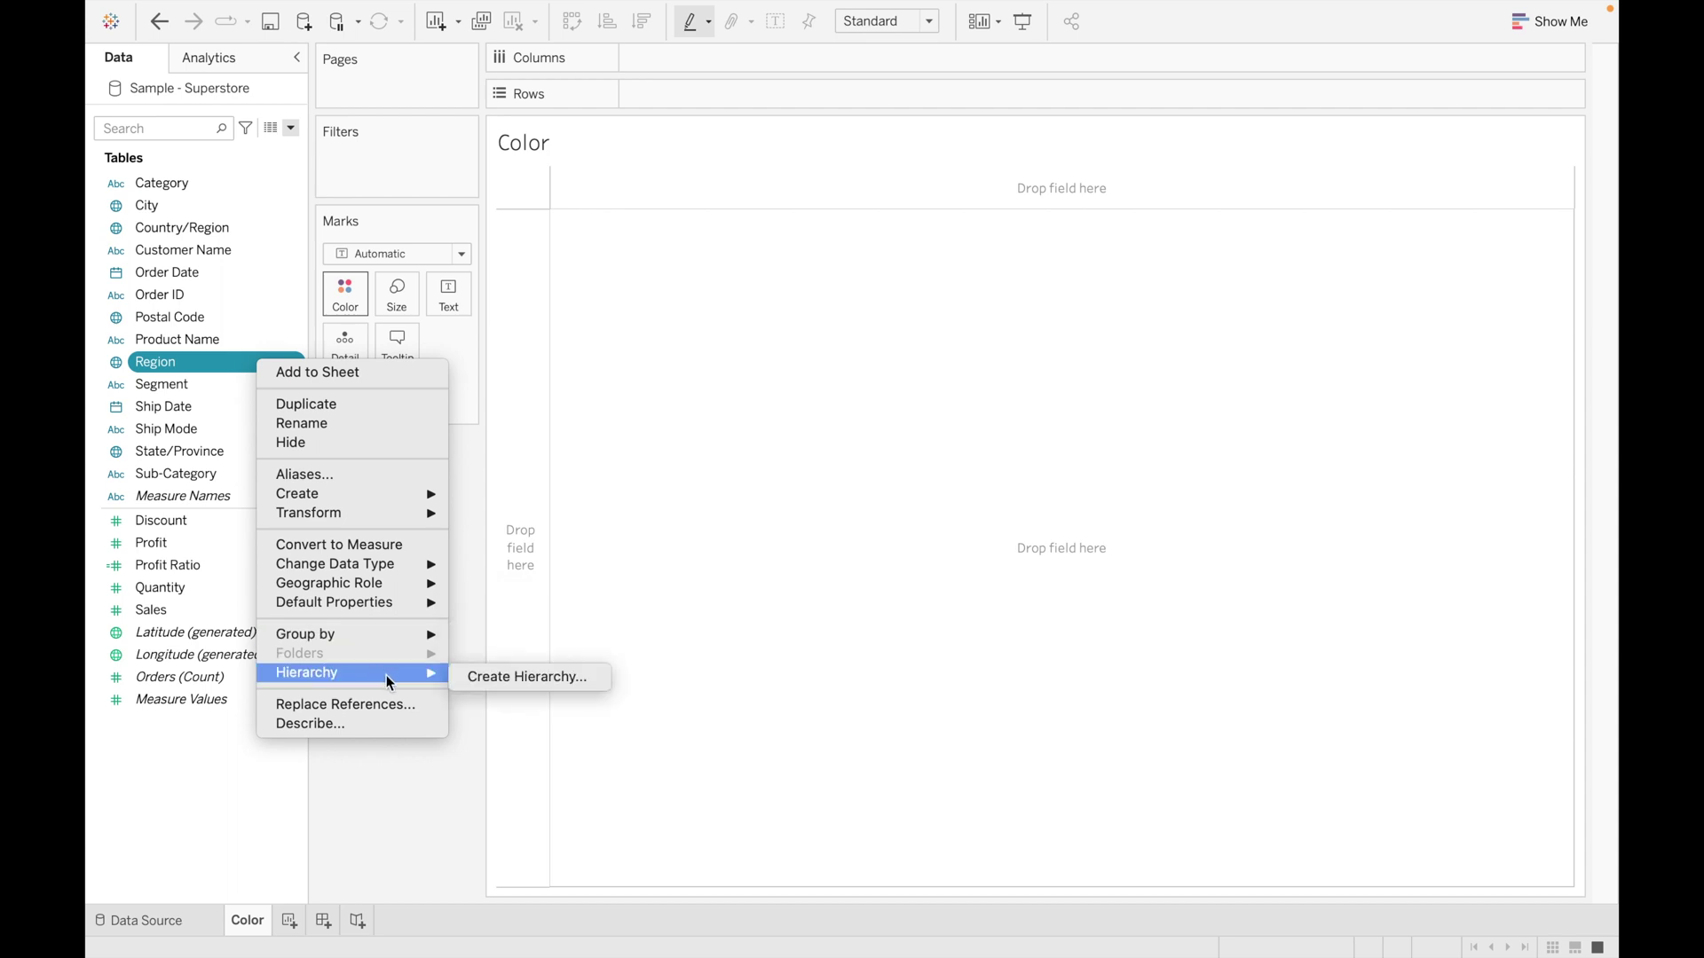
left_click(477, 680)
key("BackSpace")
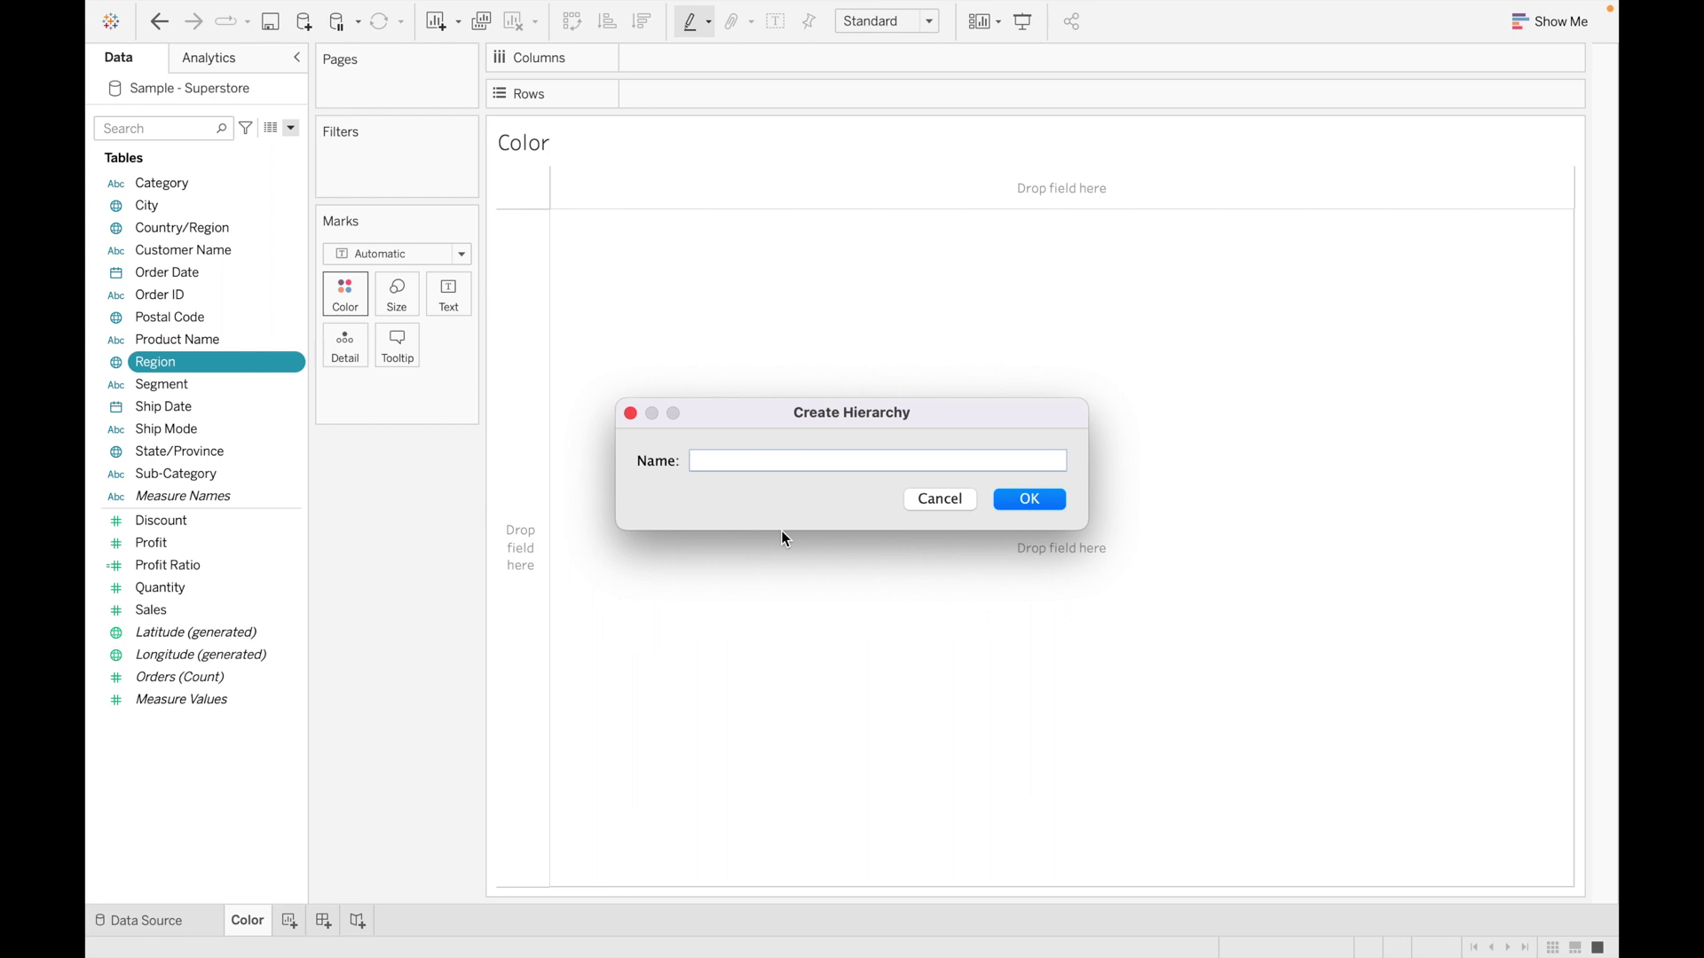
type("Locations")
left_click(1028, 503)
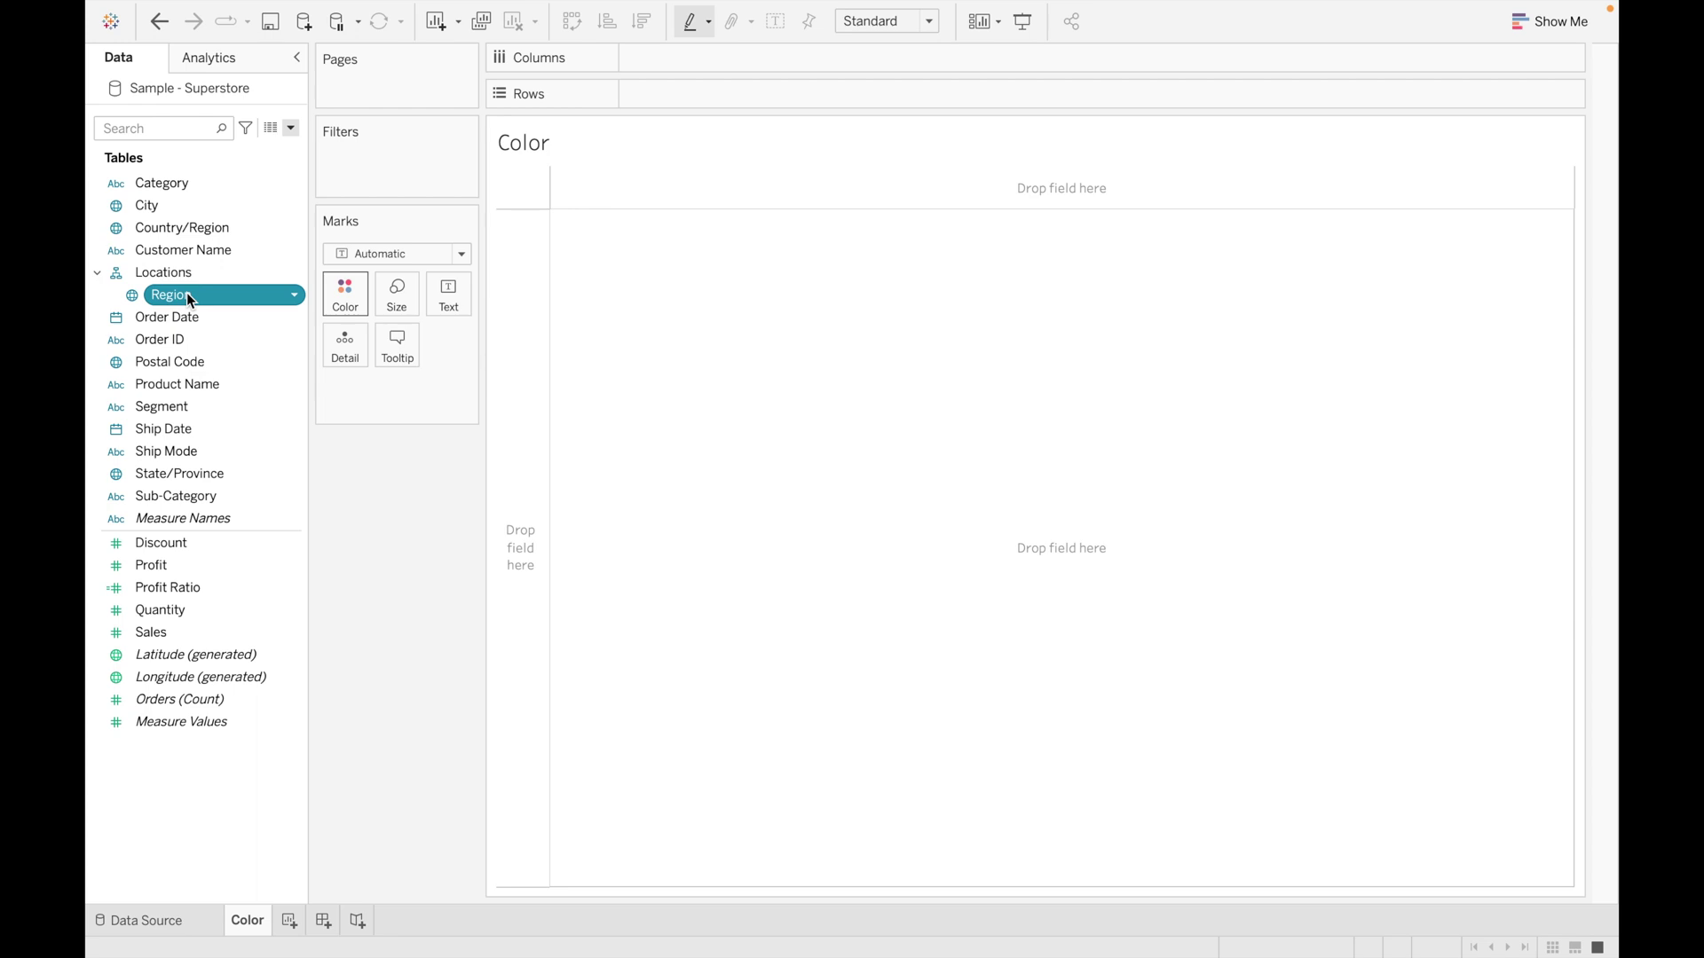
- Add Country/Region, State/Province, City and Postal Code, in that order, below Region in the Locations hierarchy, and collapse it
left_click_drag(215, 230, 225, 300)
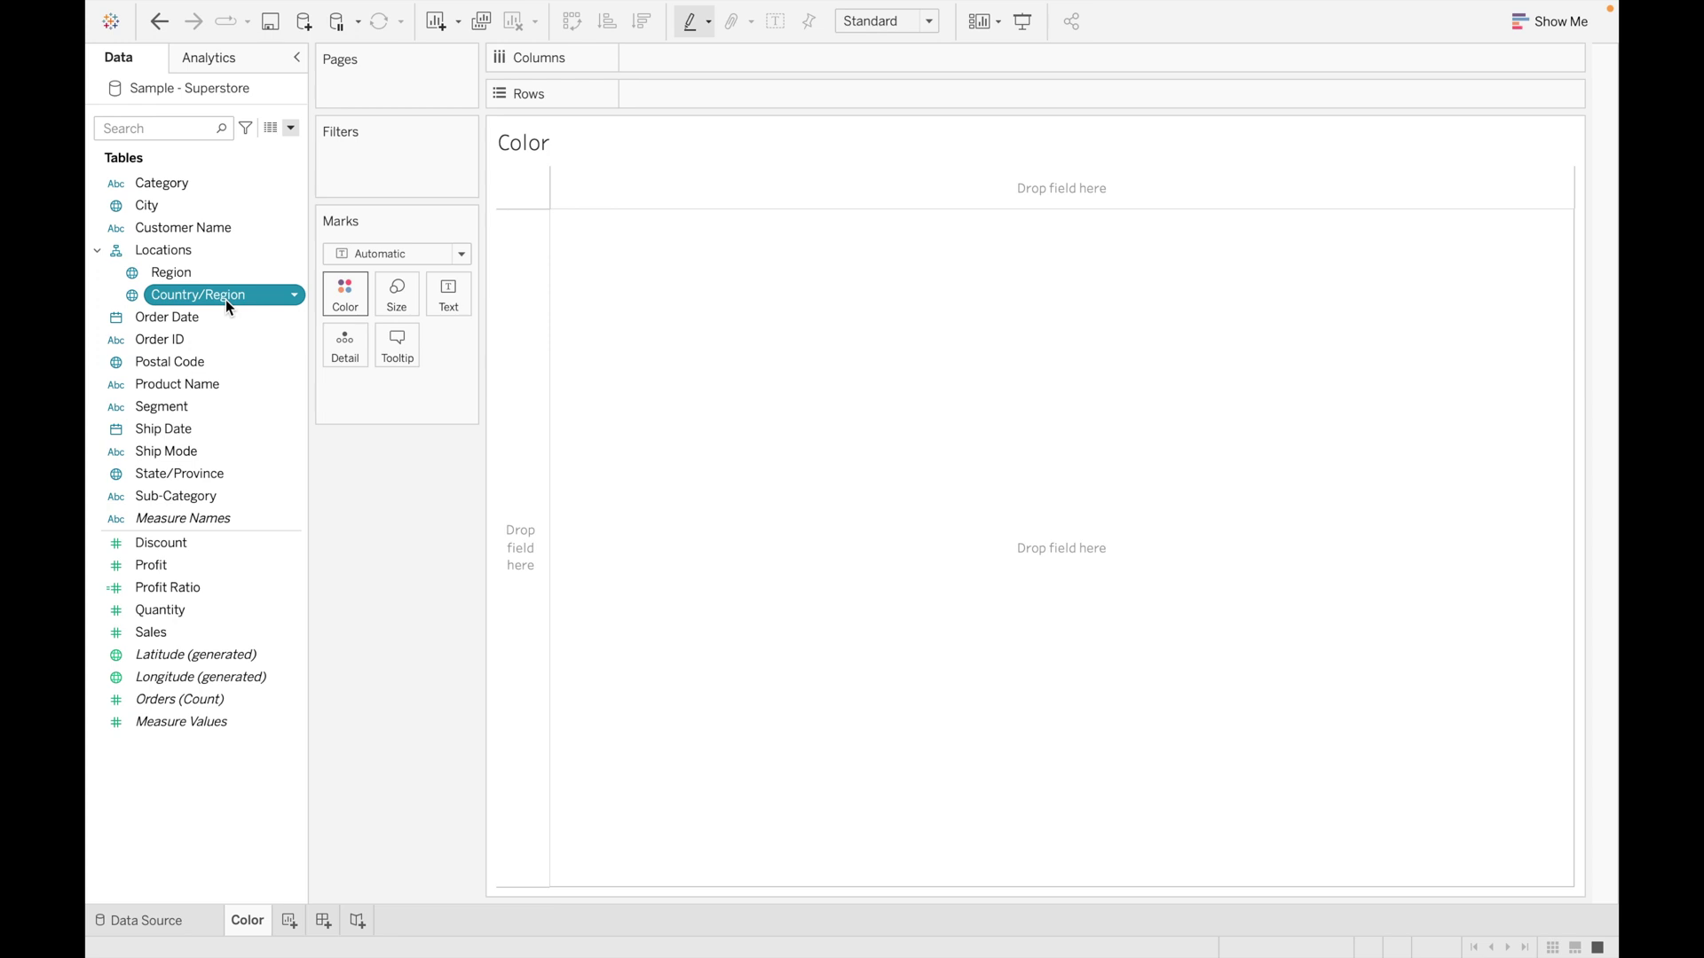
right_click(268, 474)
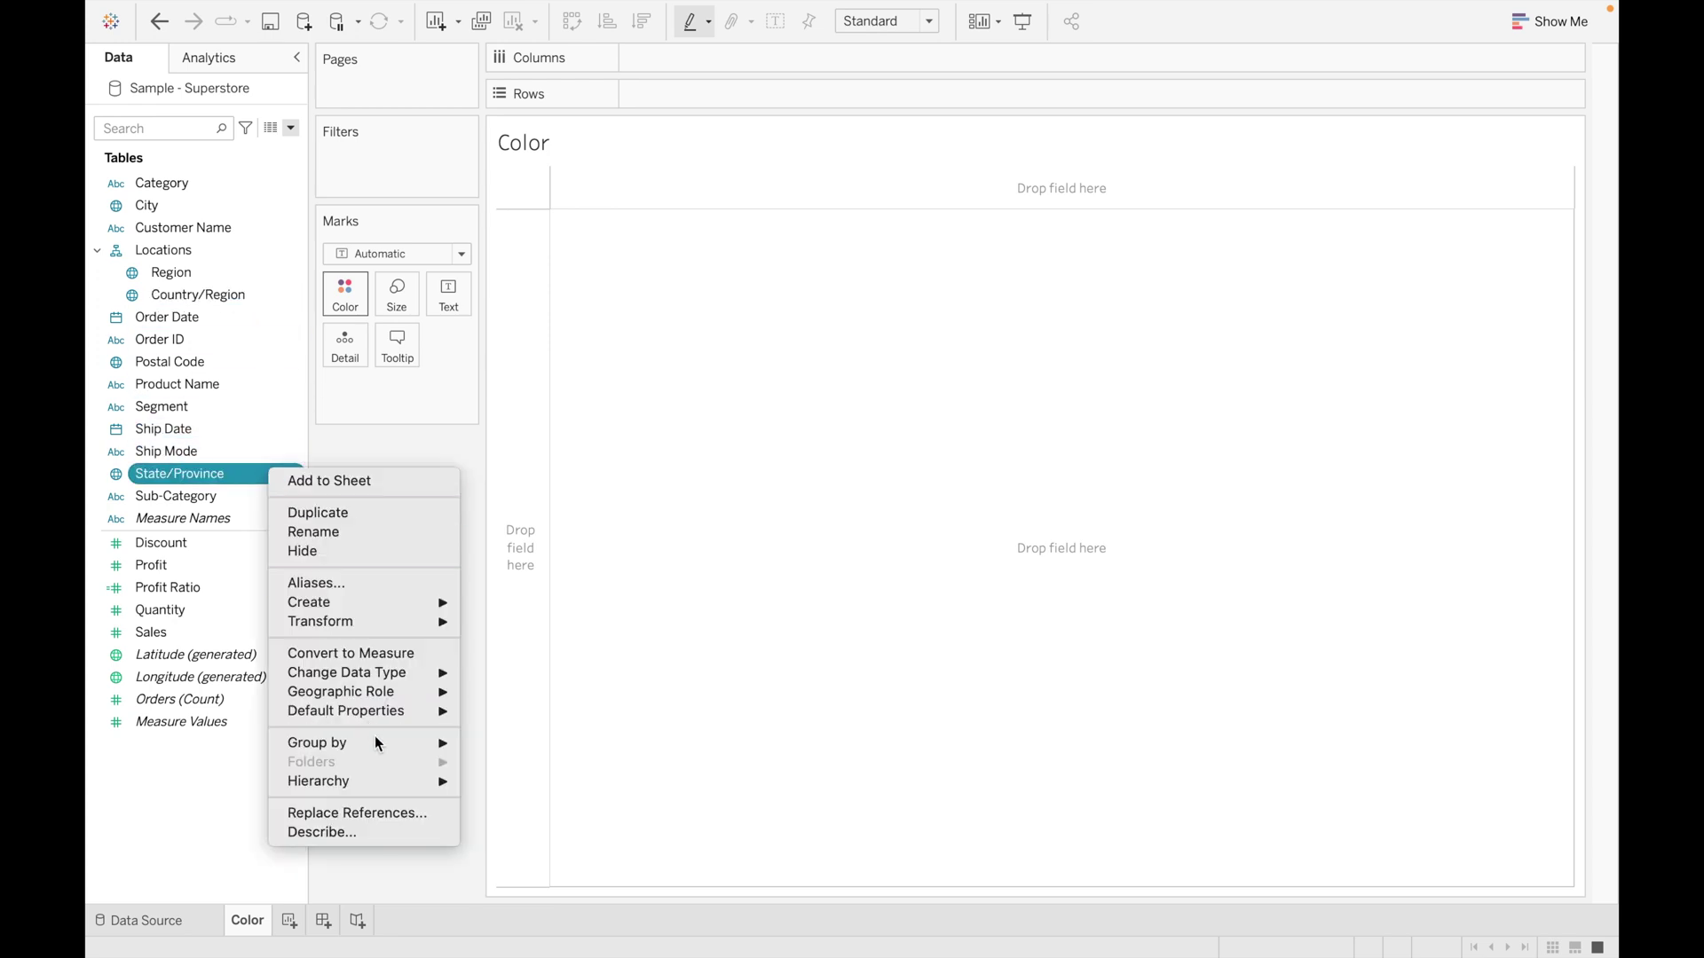
mouse_move(438, 782)
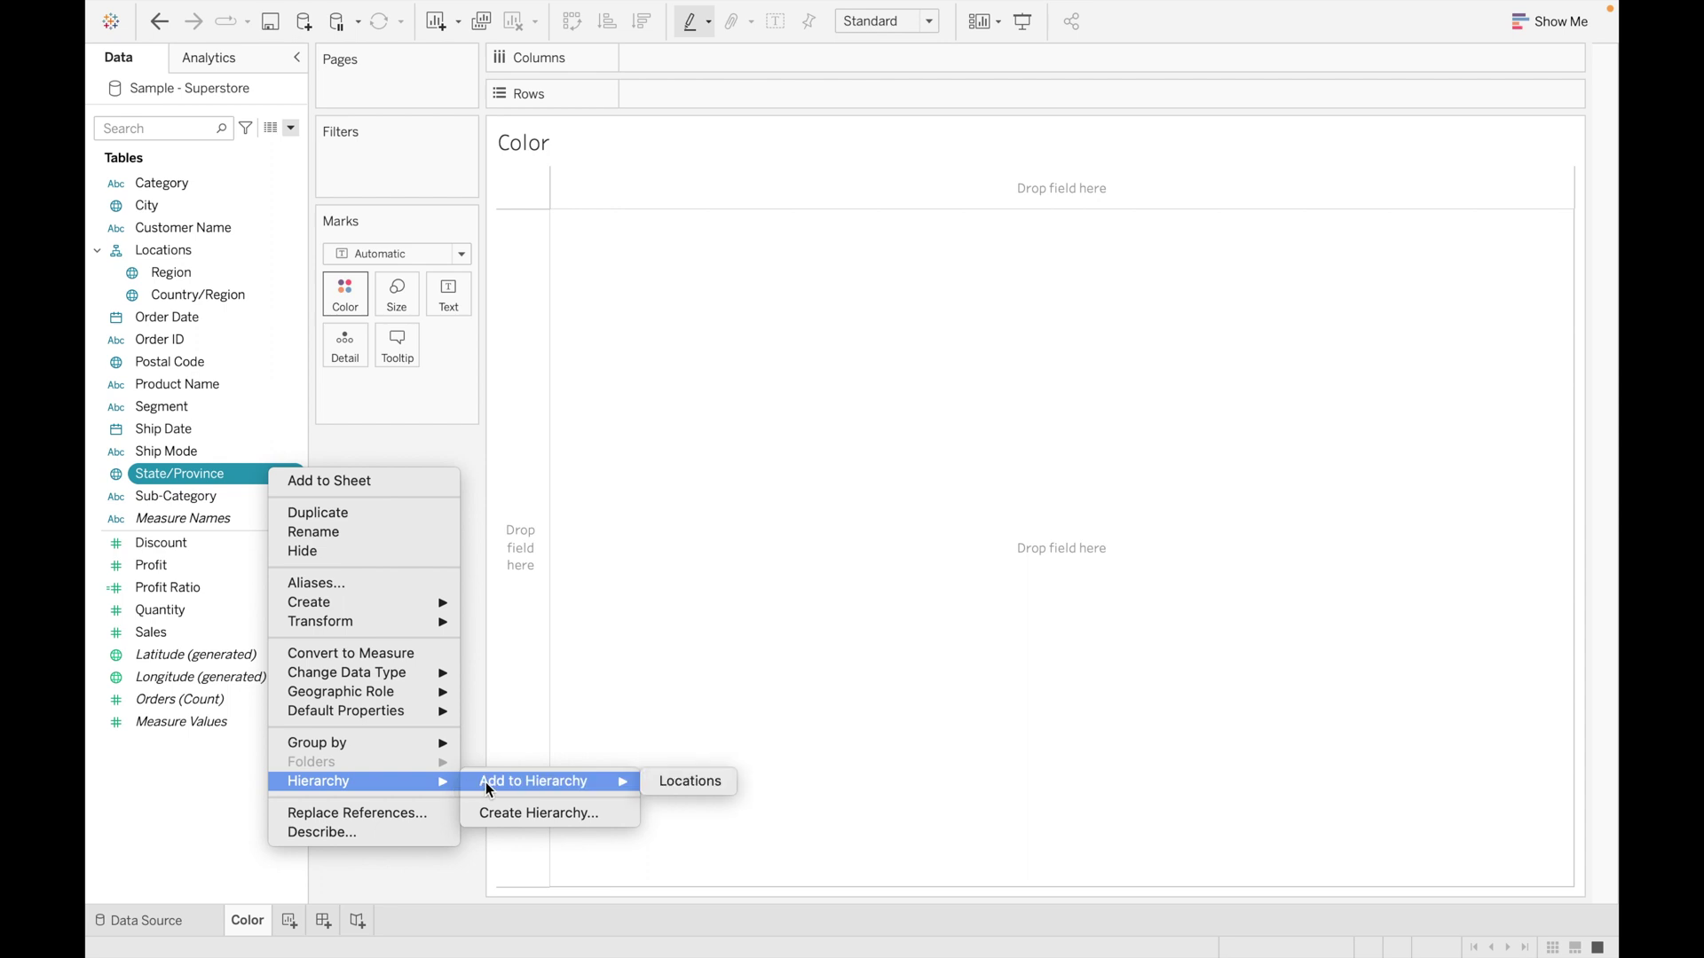
left_click(666, 781)
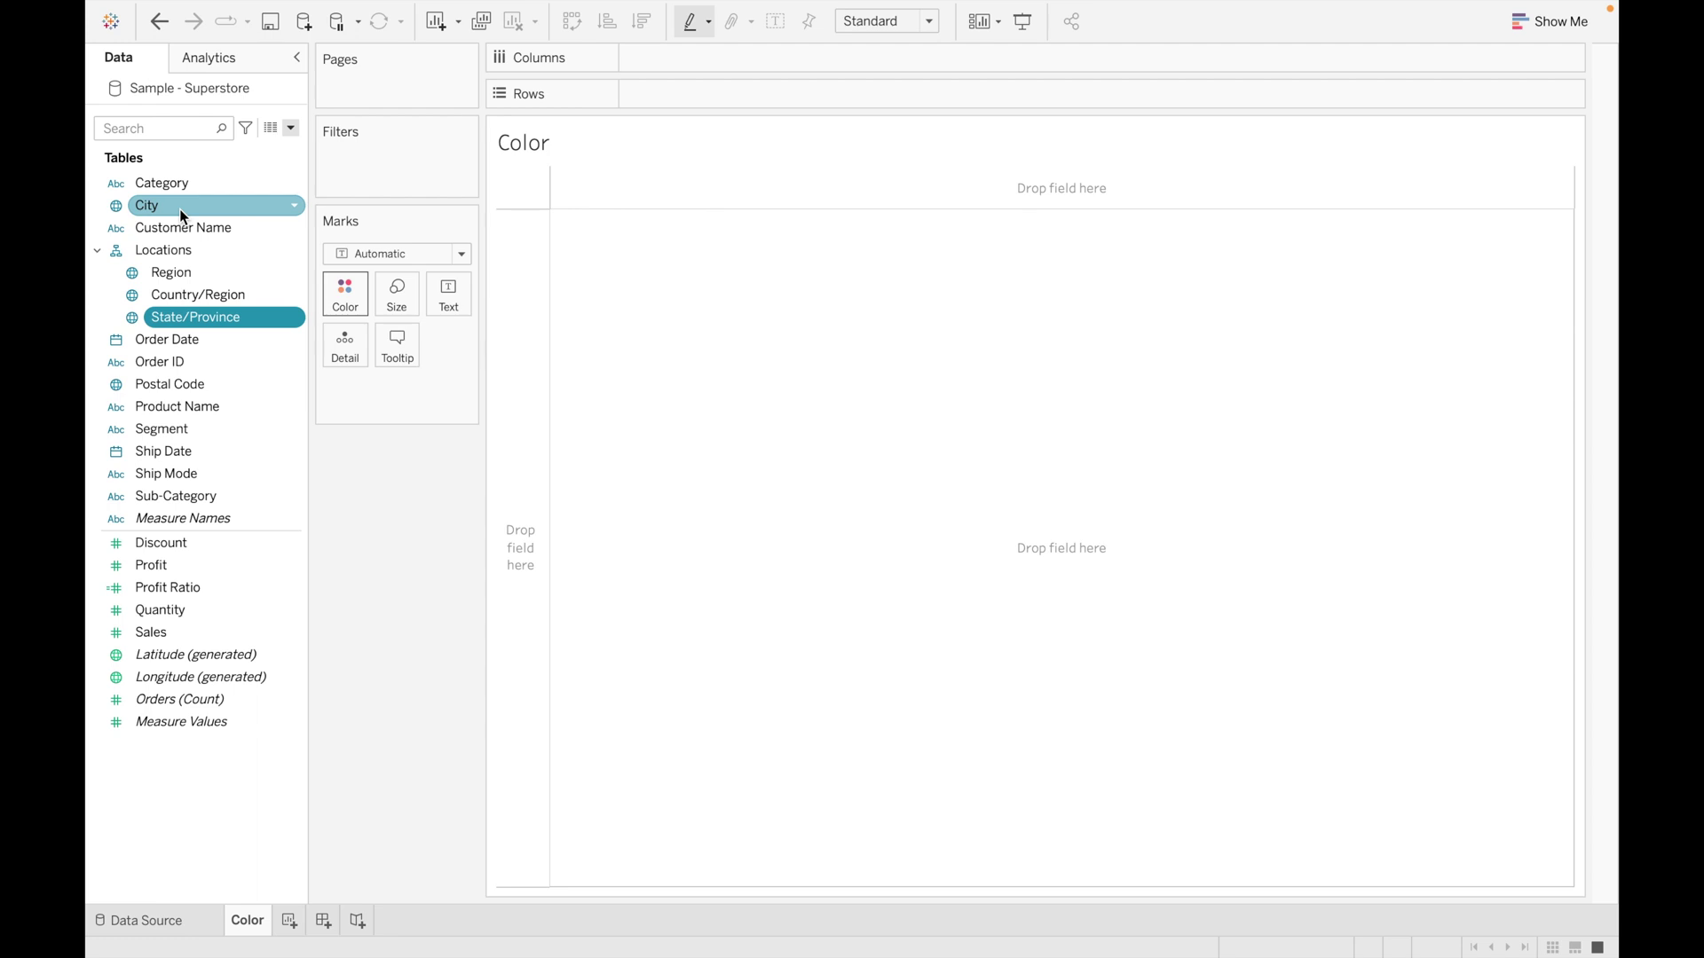
left_click_drag(179, 210, 201, 325)
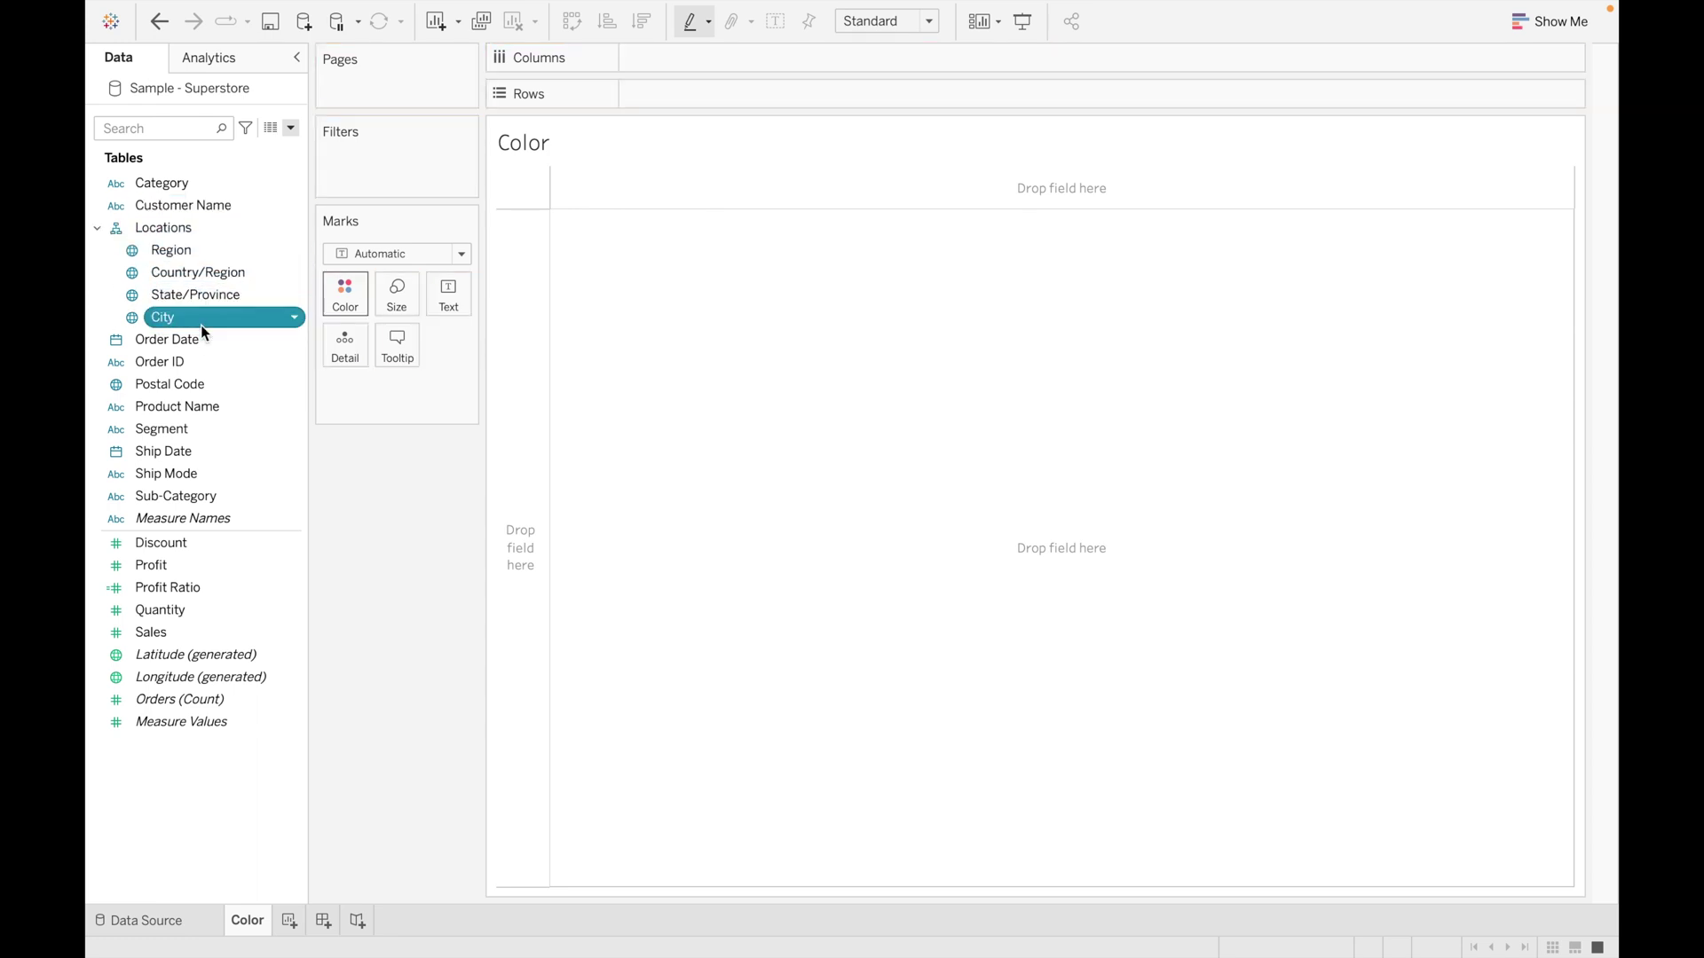
left_click_drag(182, 384, 190, 319)
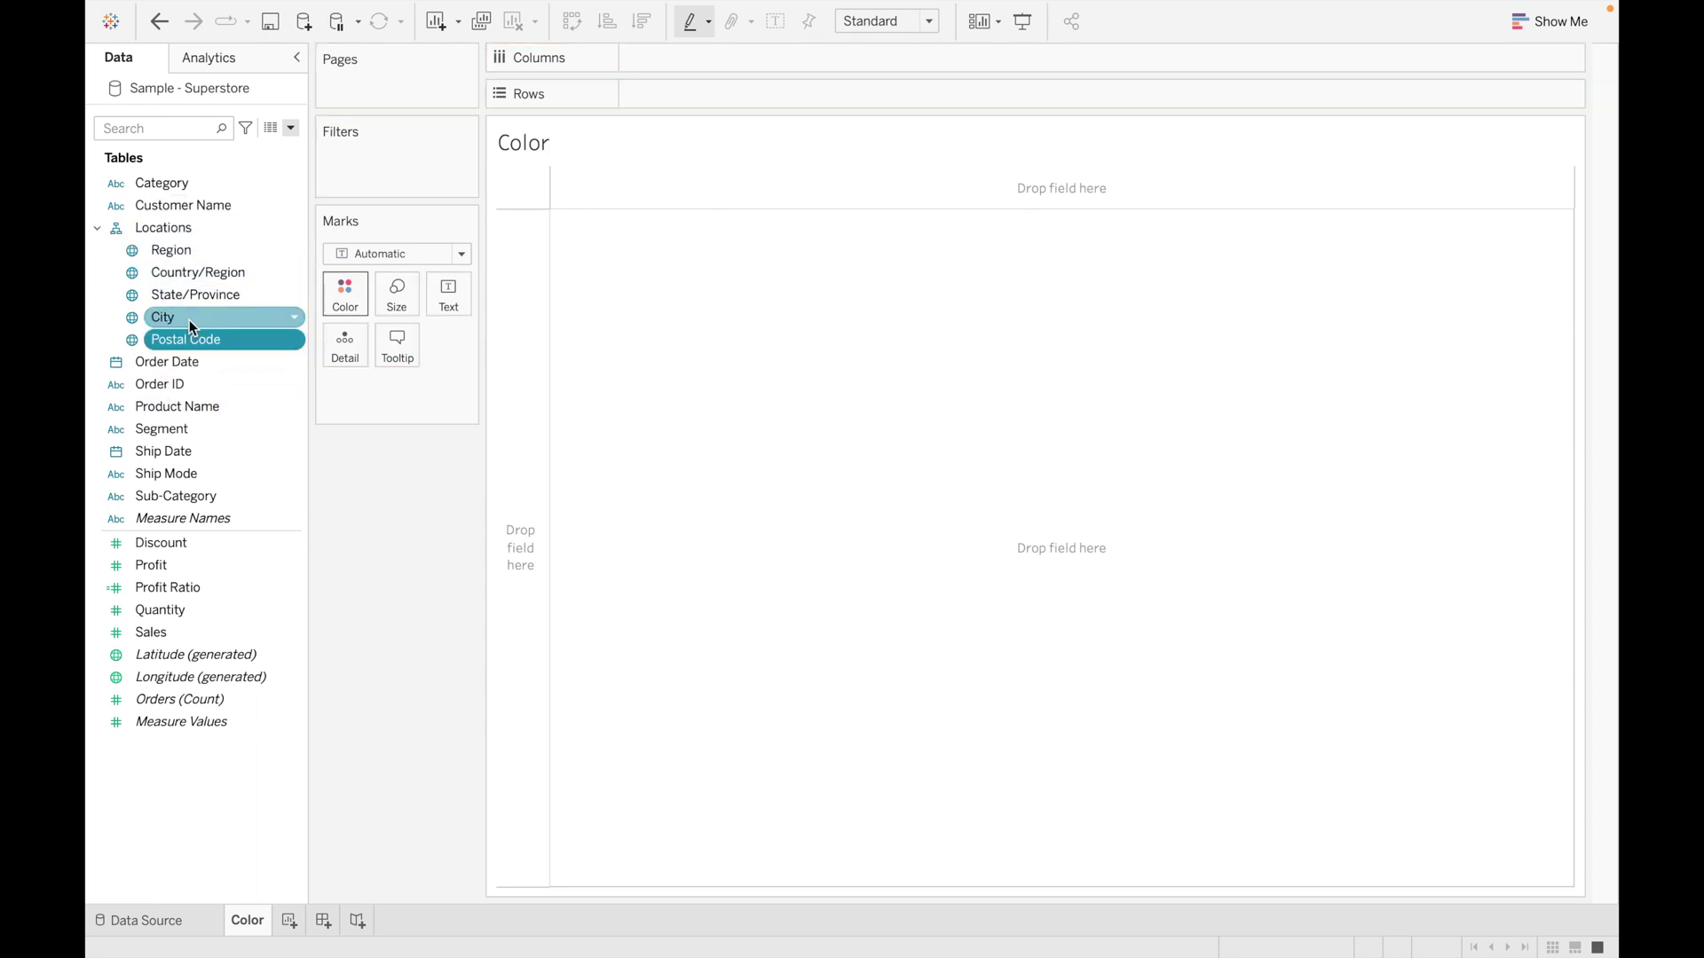
left_click(95, 229)
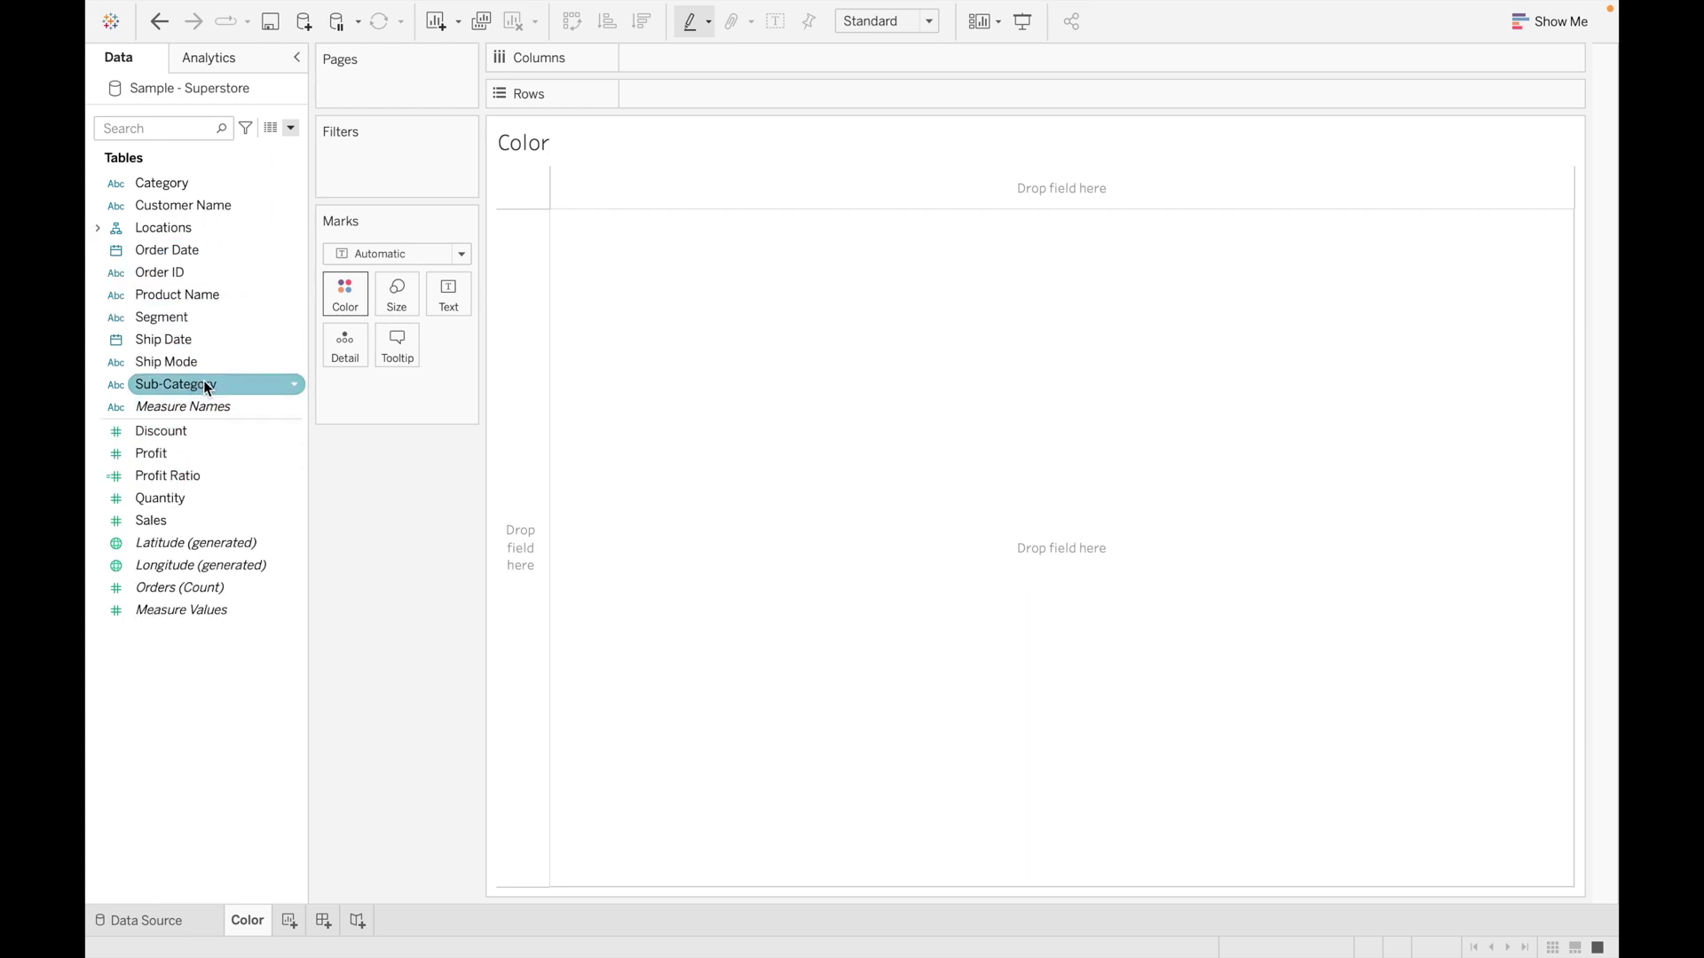
- Combine Sub-Category with Category into a hierarchy named Category/Sub-Category, and check its levels by collapsing and expanding it
left_click_drag(206, 388, 213, 183)
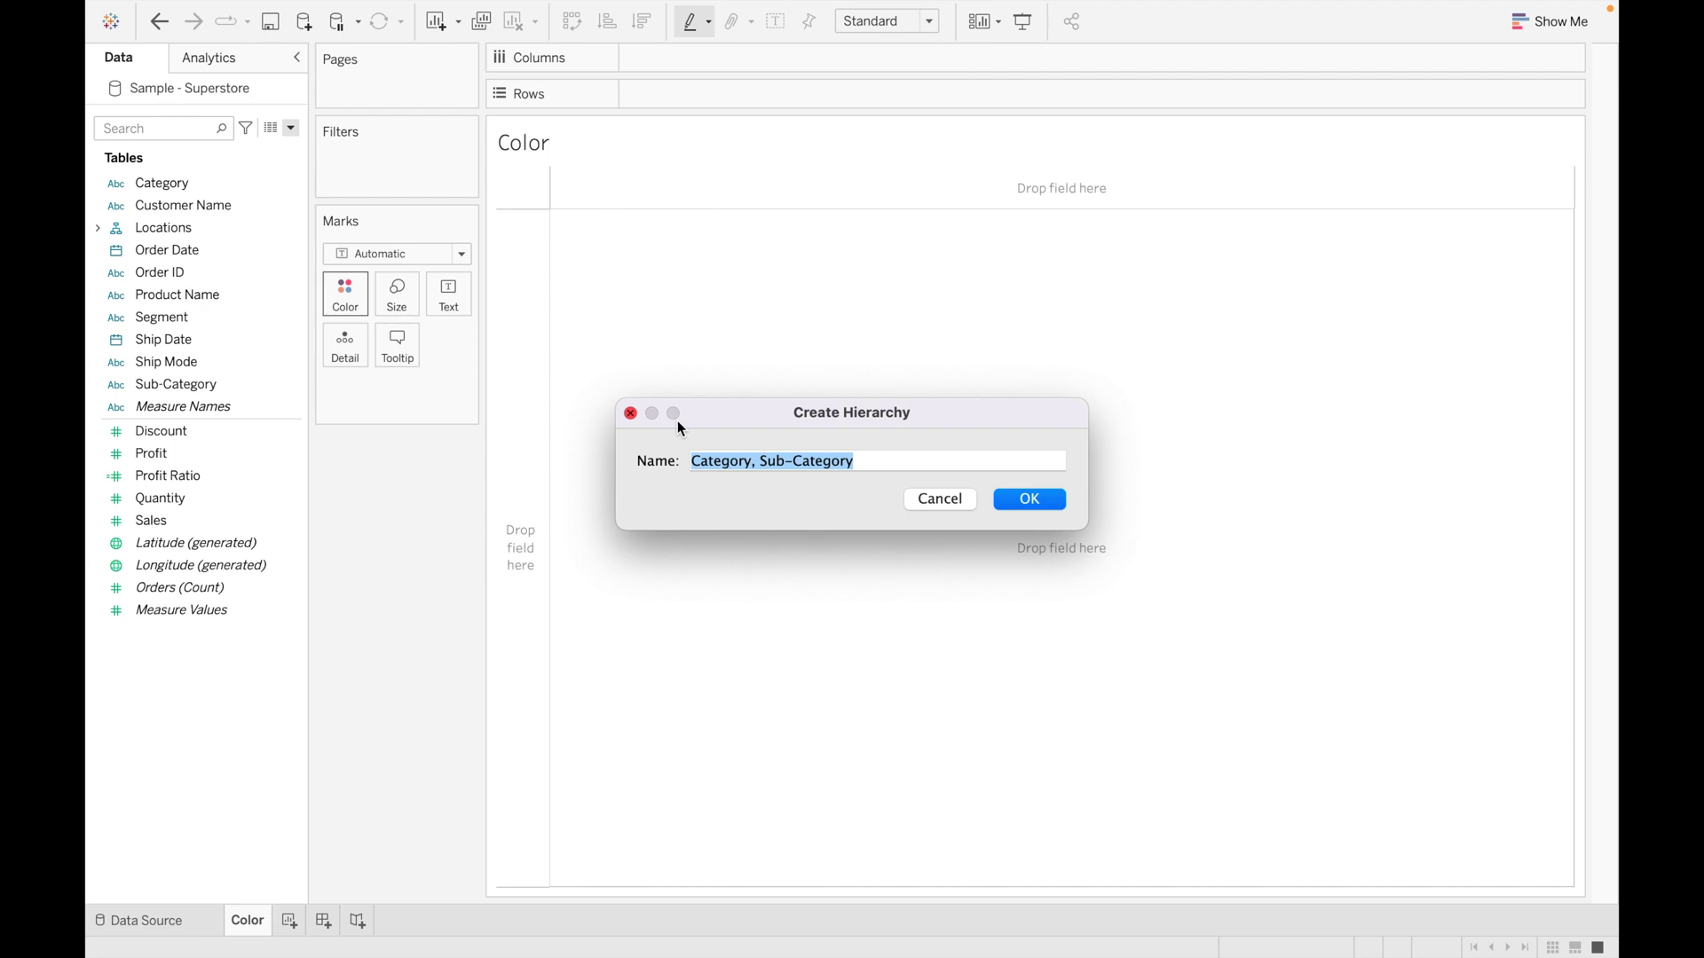
left_click(762, 463)
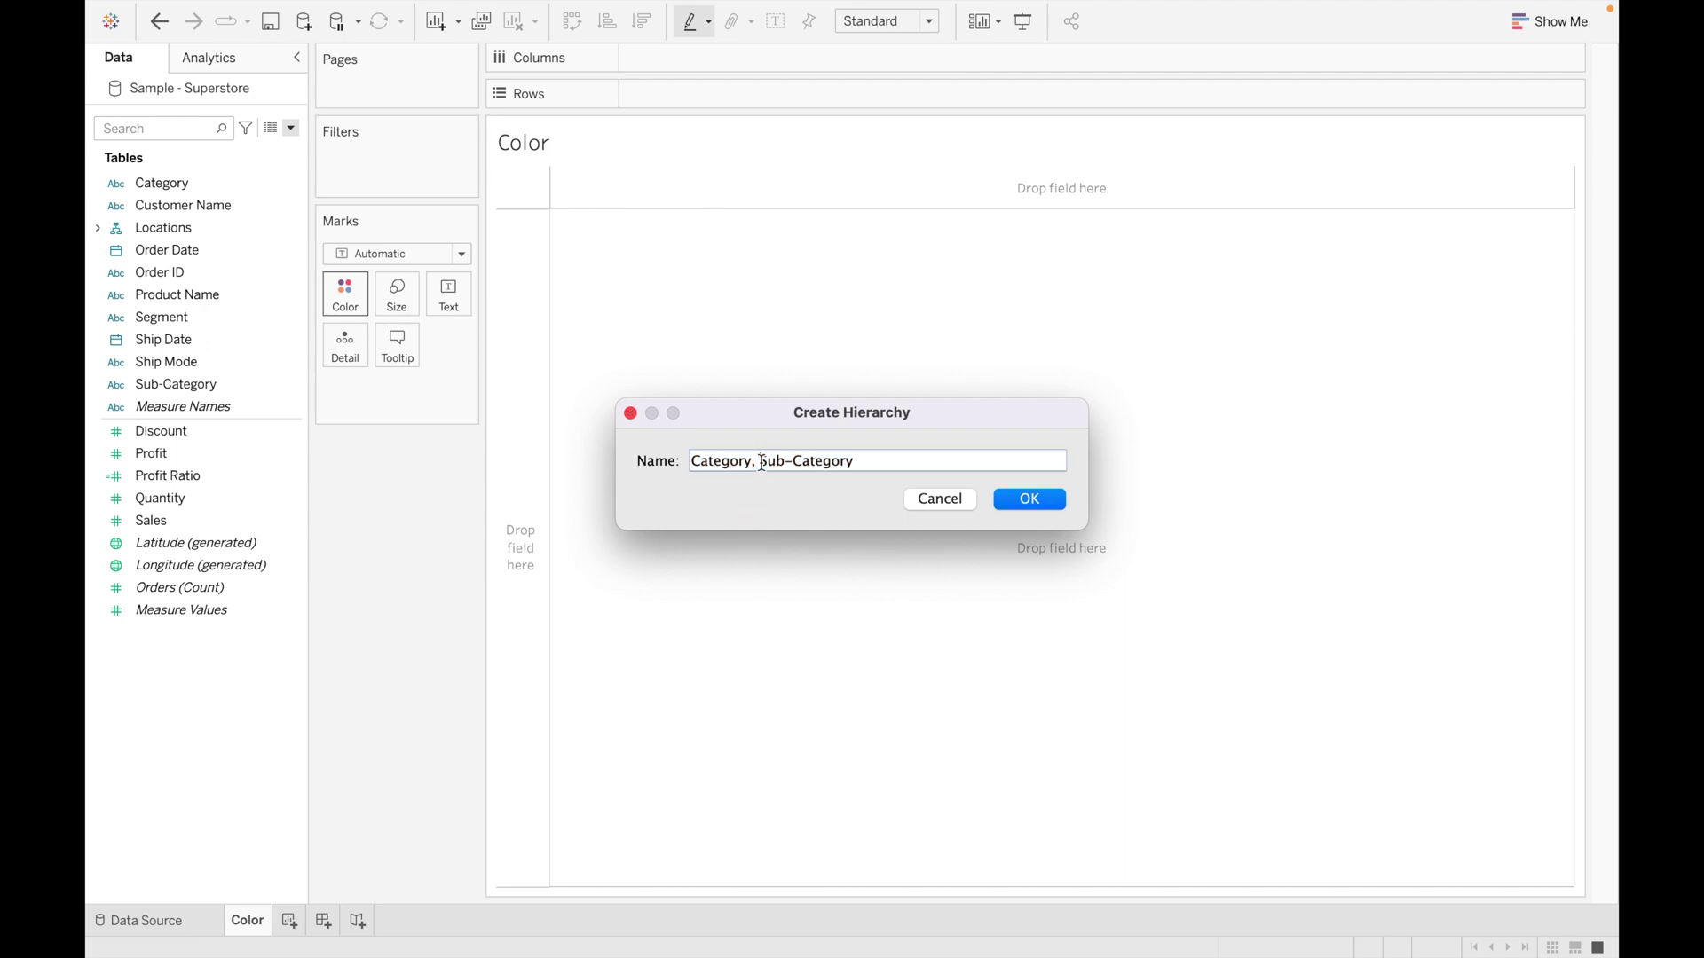
key("BackSpace")
key("BackSpace")
type("/")
left_click(1026, 501)
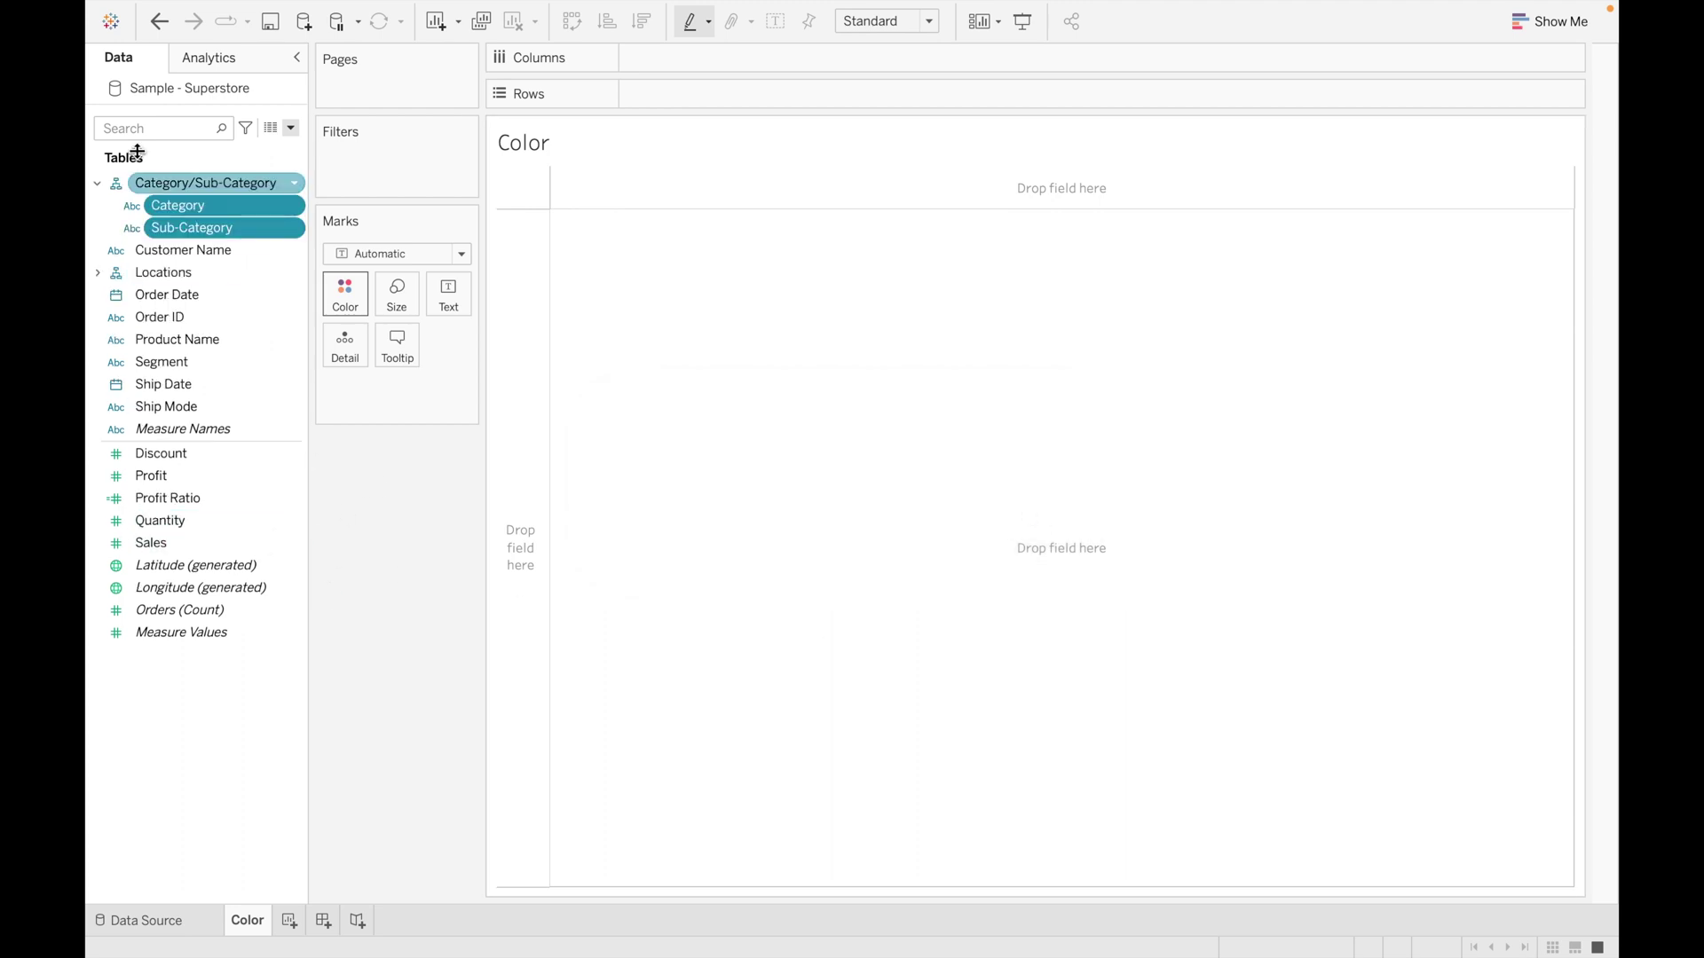
left_click(99, 184)
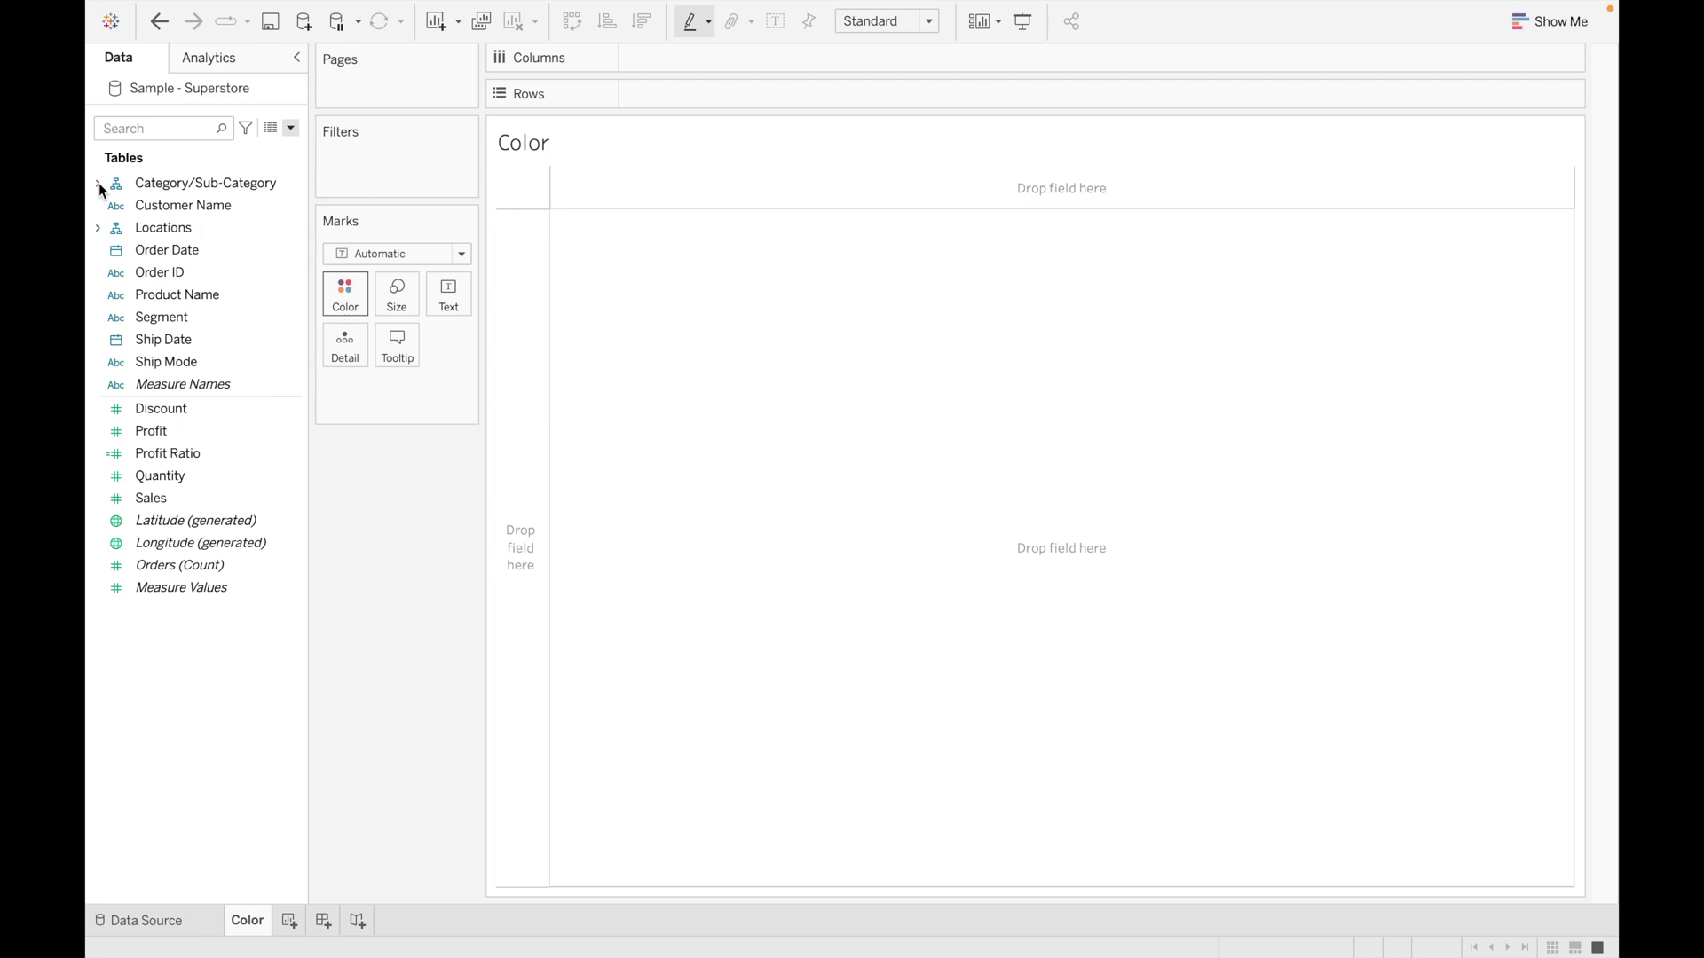
left_click(99, 184)
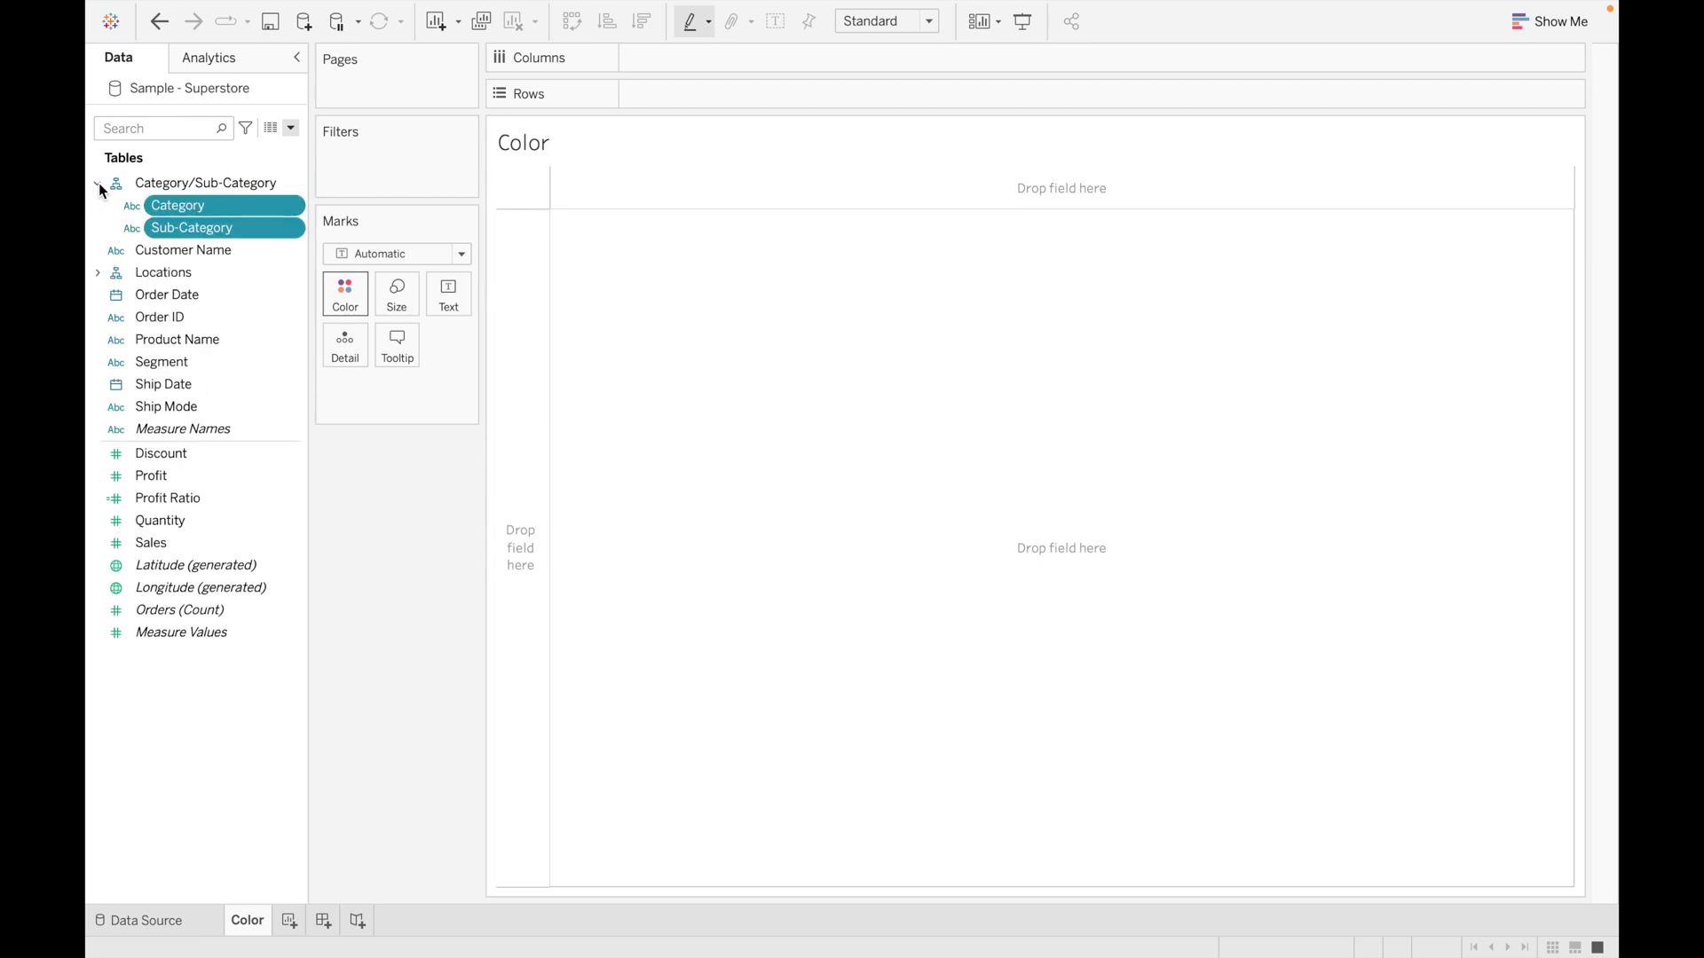
- Build a text table of Sales by Category, with Category on Rows
left_click(408, 461)
left_click(210, 205)
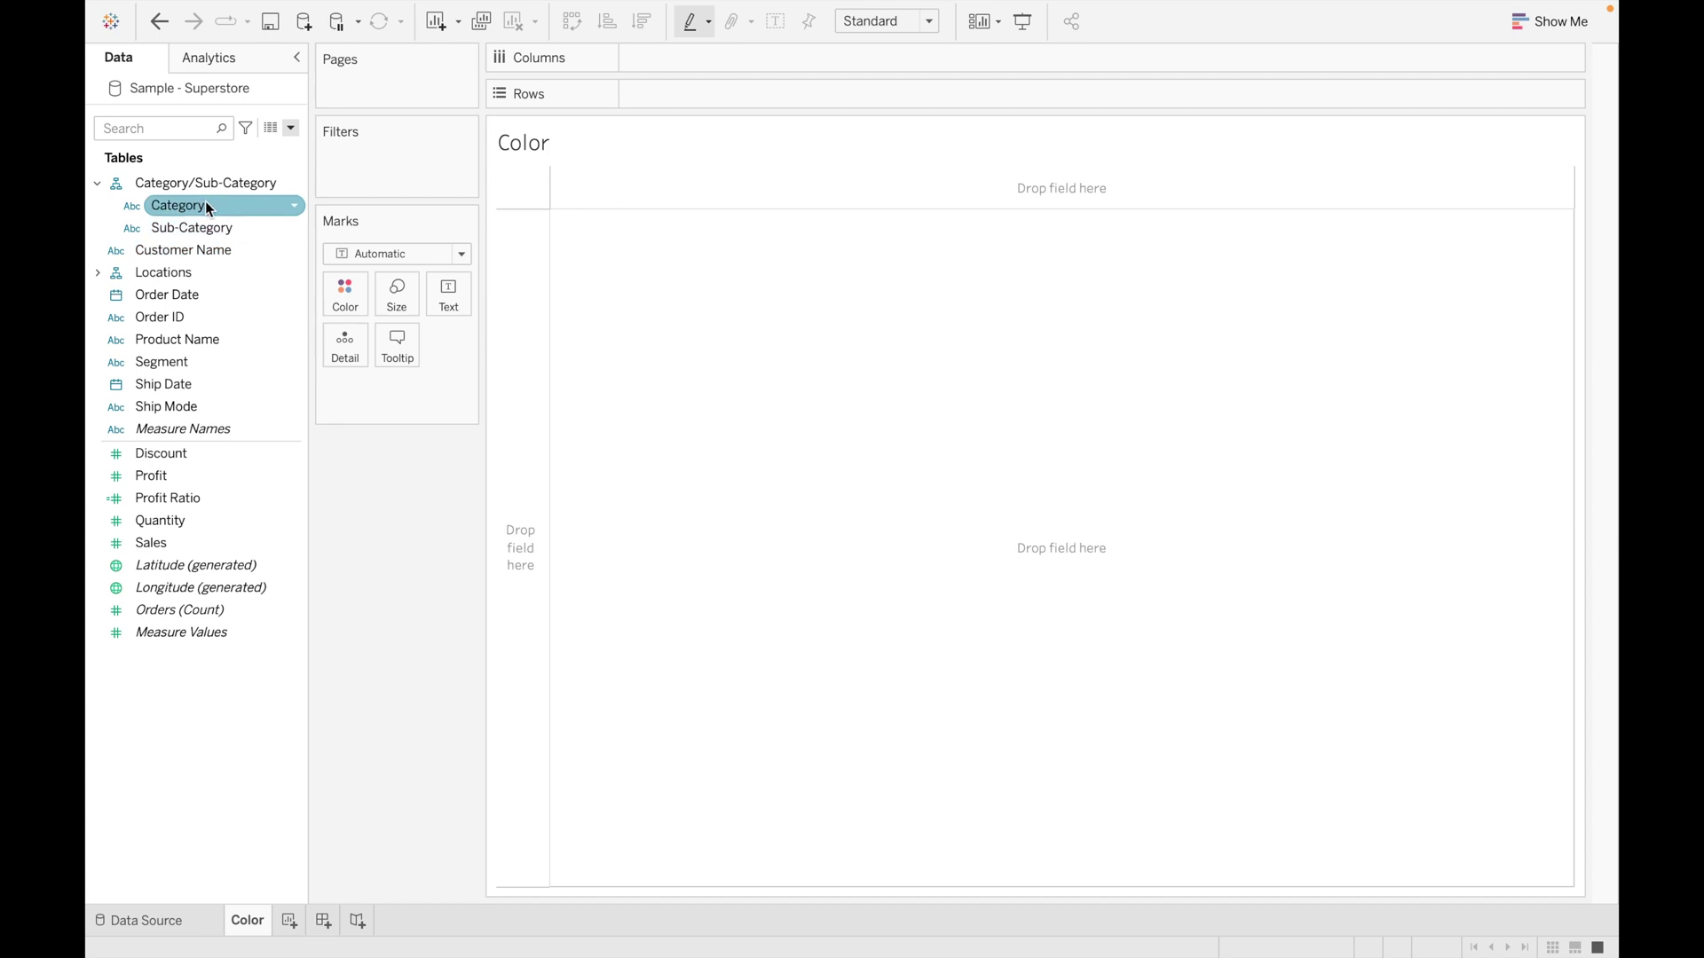
left_click_drag(205, 201, 690, 98)
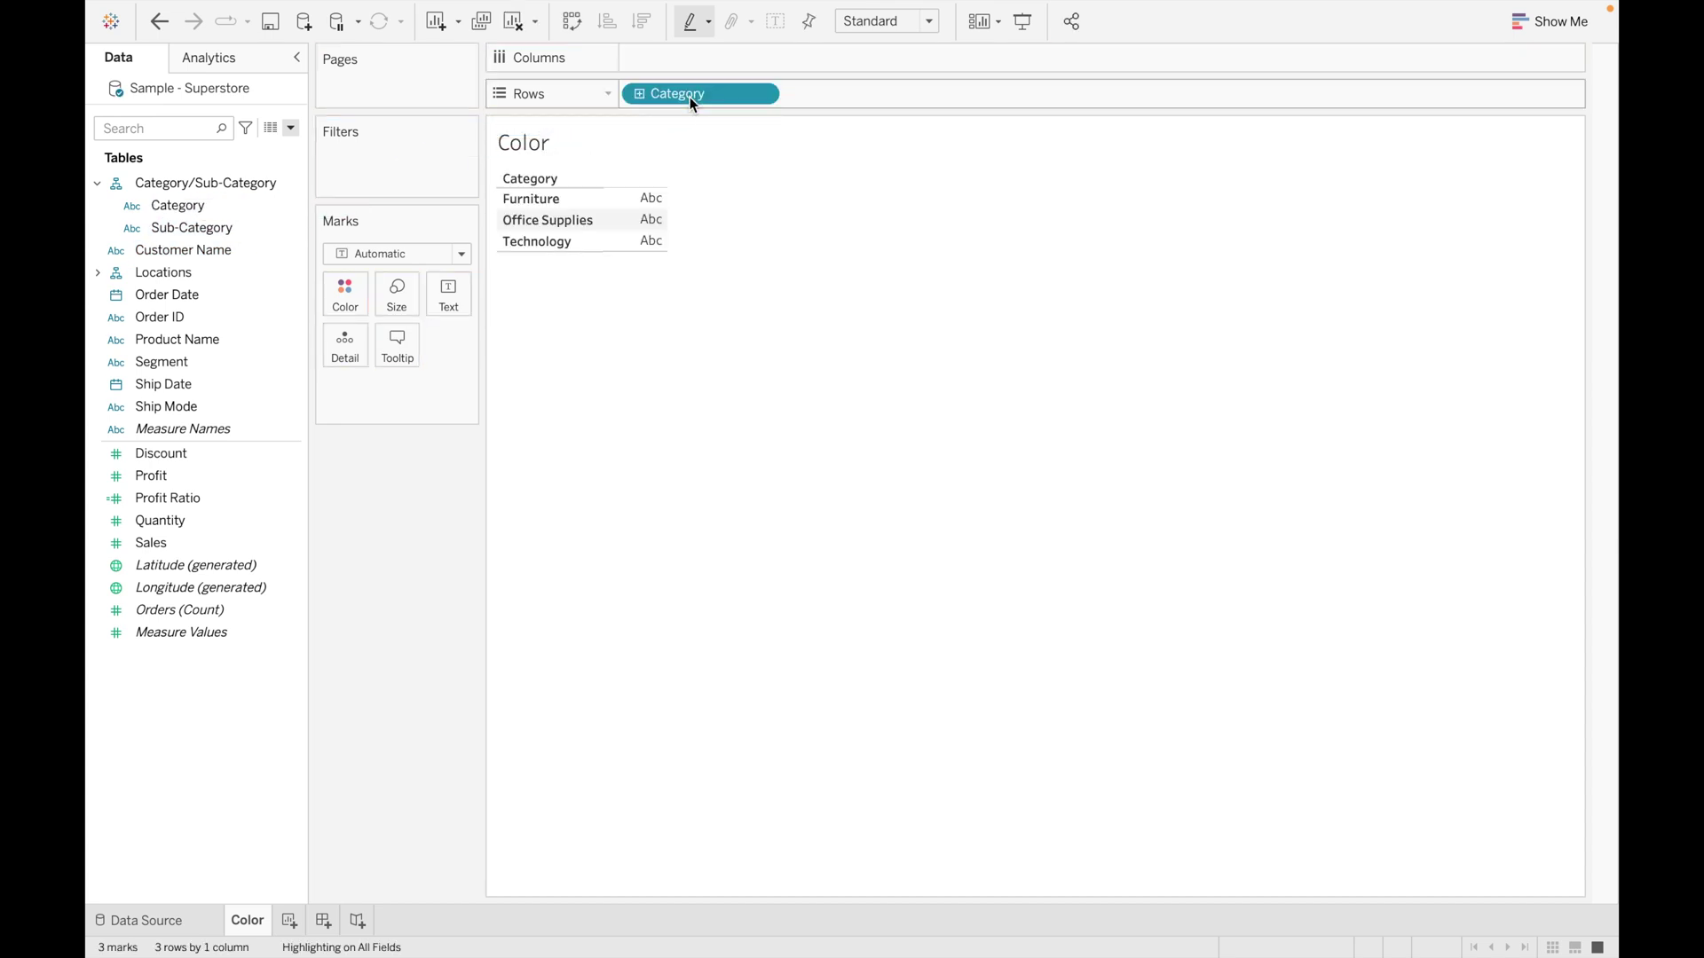
double_click(202, 544)
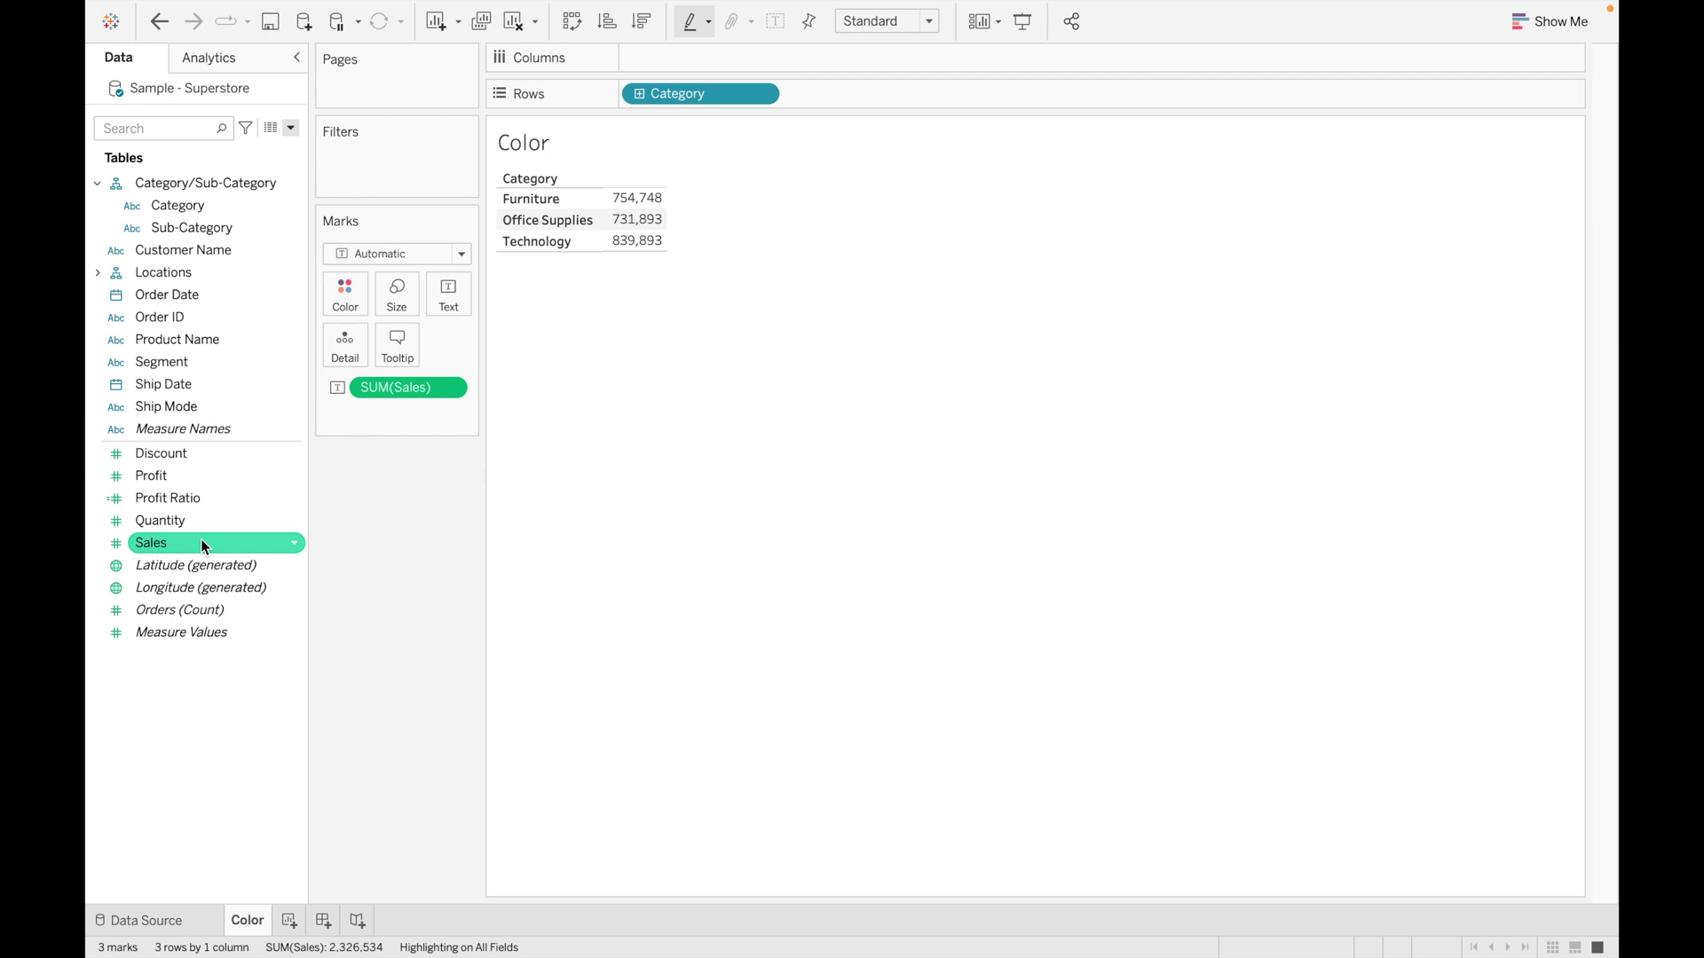
- Add Sub-Category to Rows and remove it, and instead drill the Category rows down to Sub-Category through the hierarchy
left_click_drag(247, 231, 923, 94)
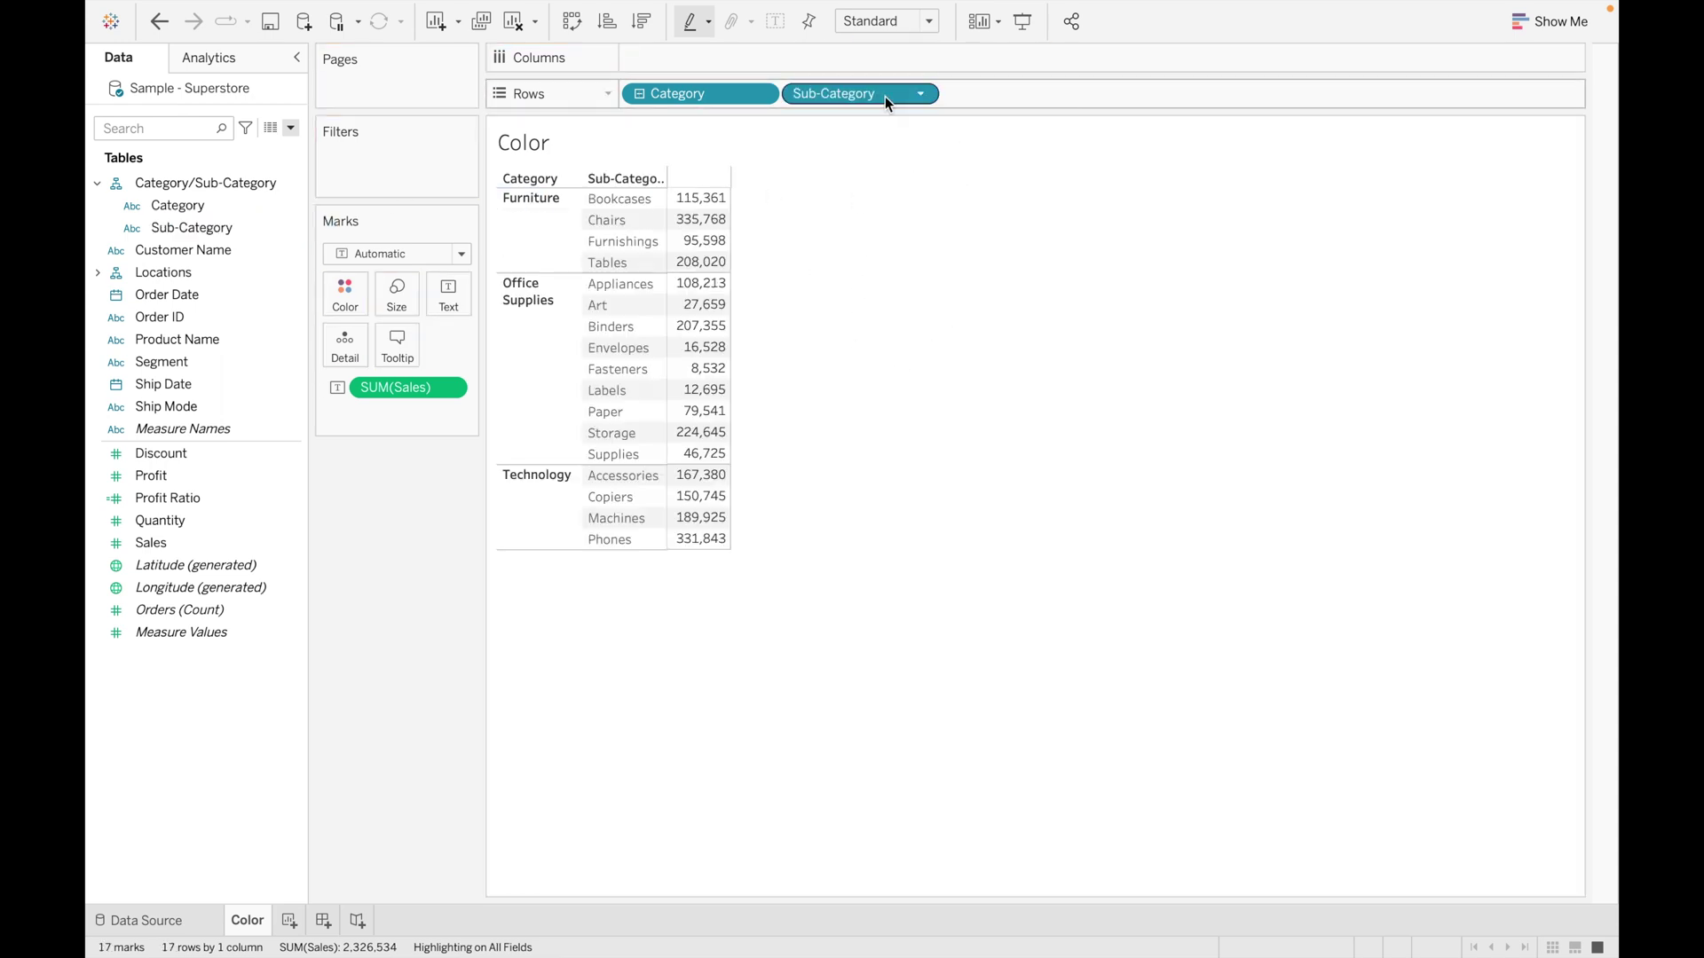
left_click_drag(879, 94, 408, 556)
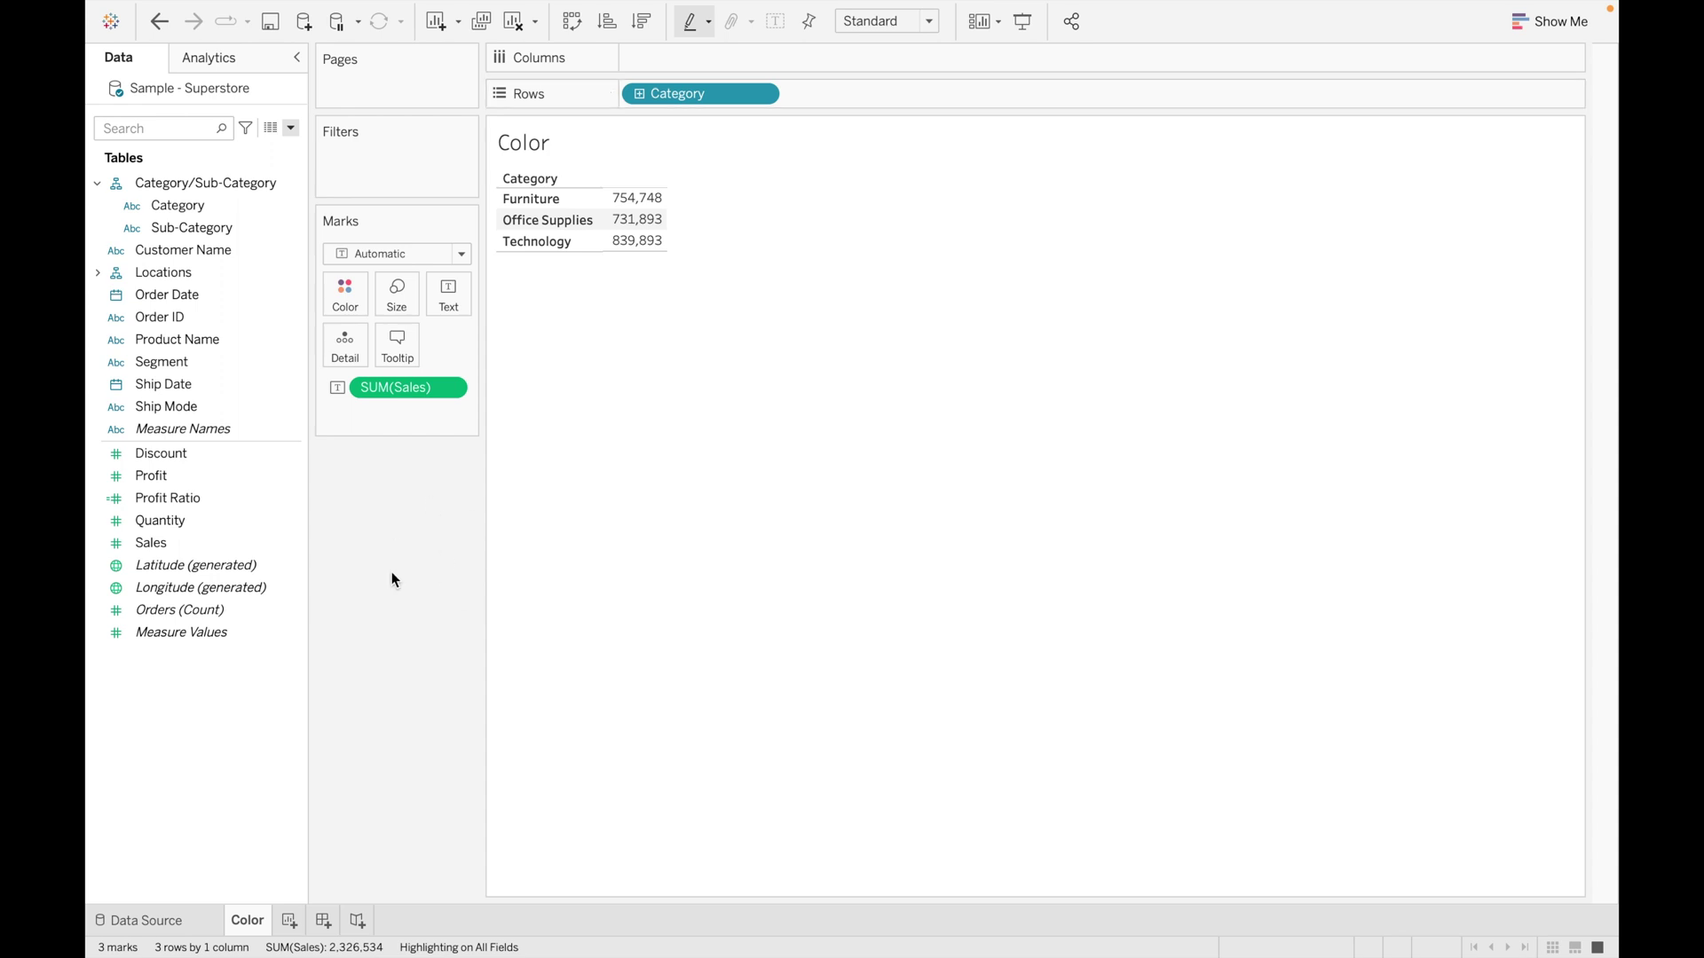
left_click(639, 94)
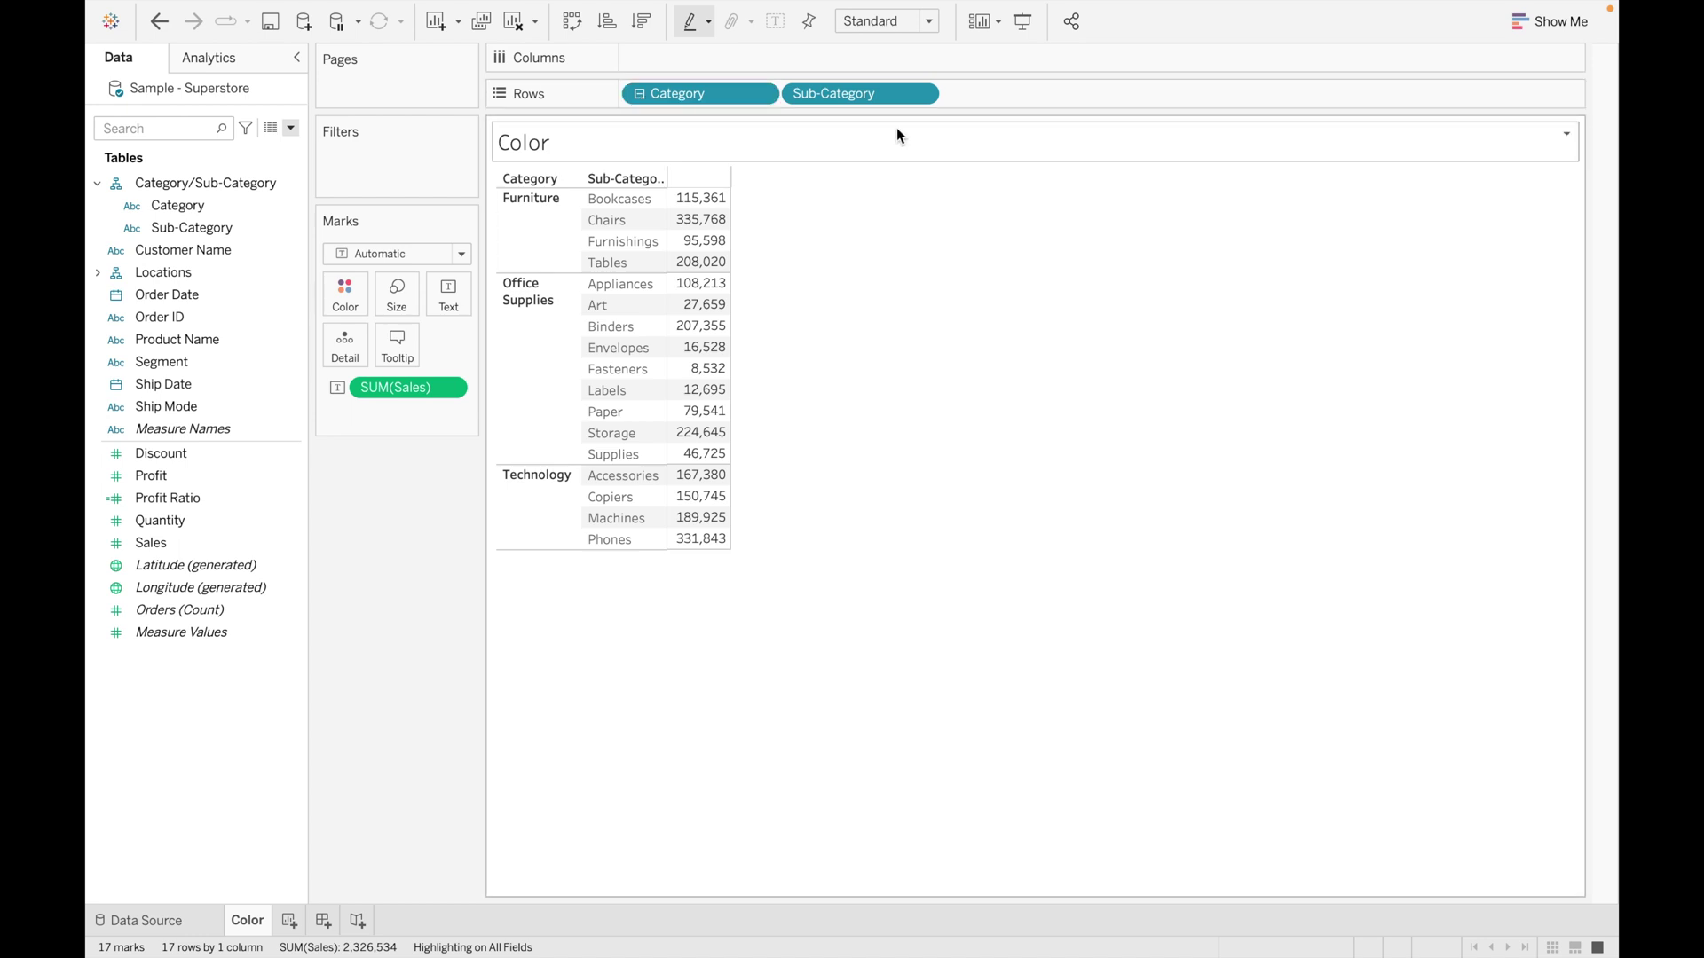
mouse_move(673, 418)
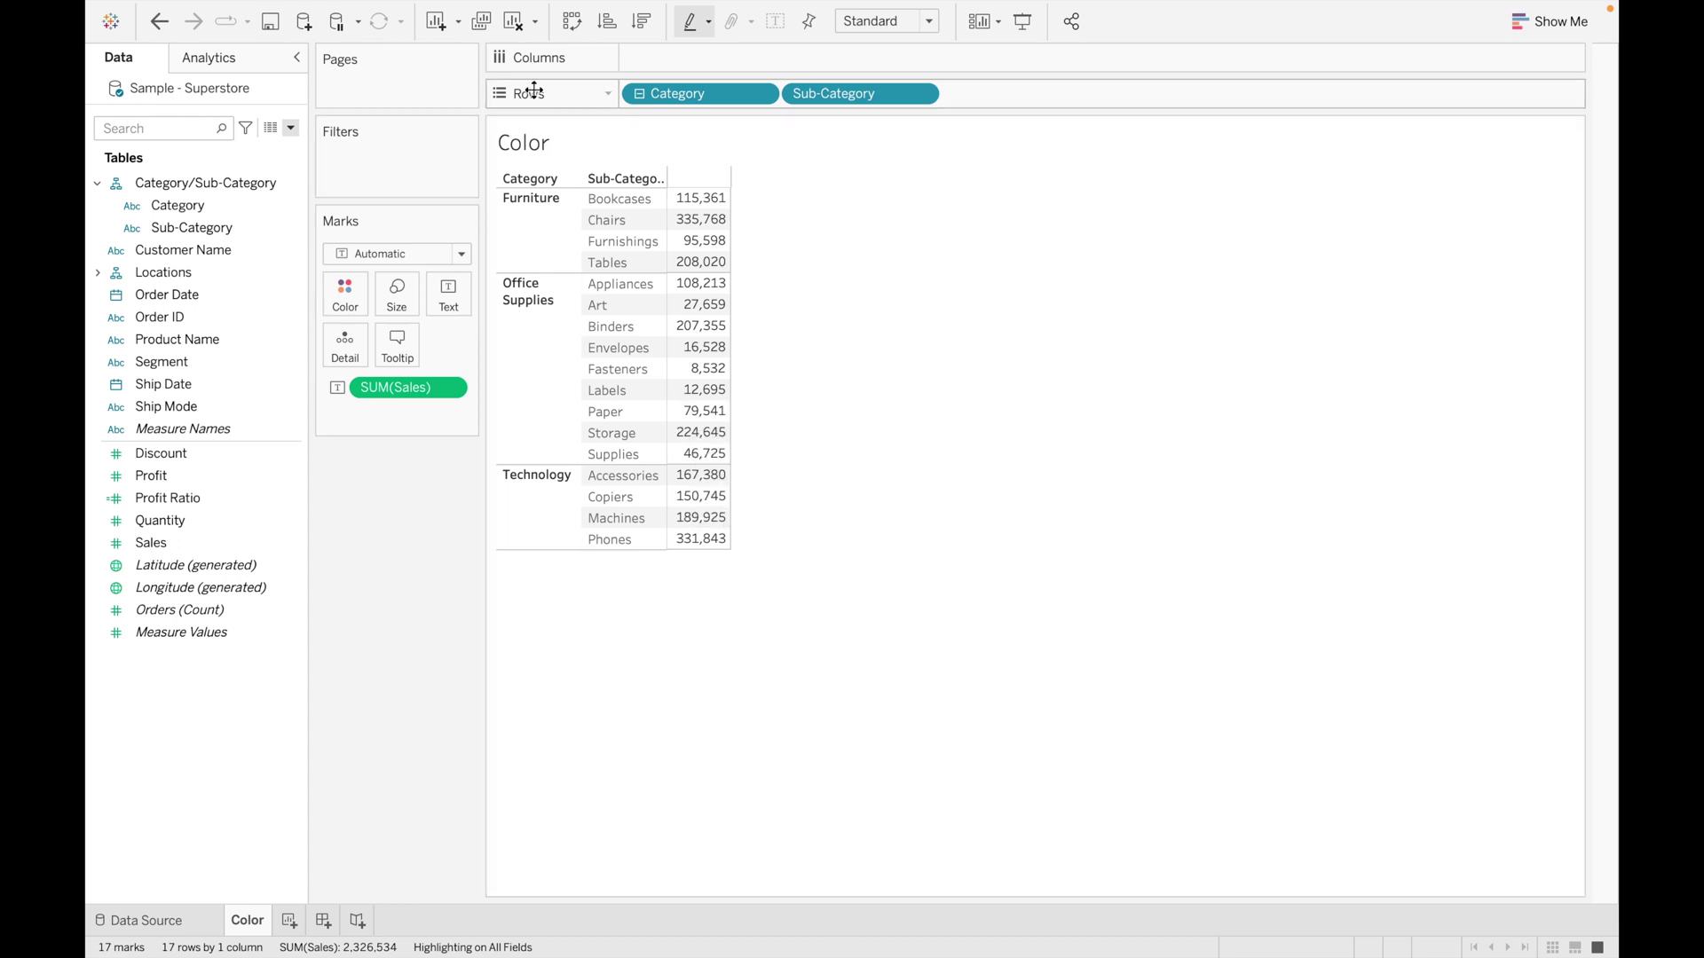
- Clear the sheet and build a text table of Profit by Region, with the Locations hierarchy on Rows
left_click(519, 27)
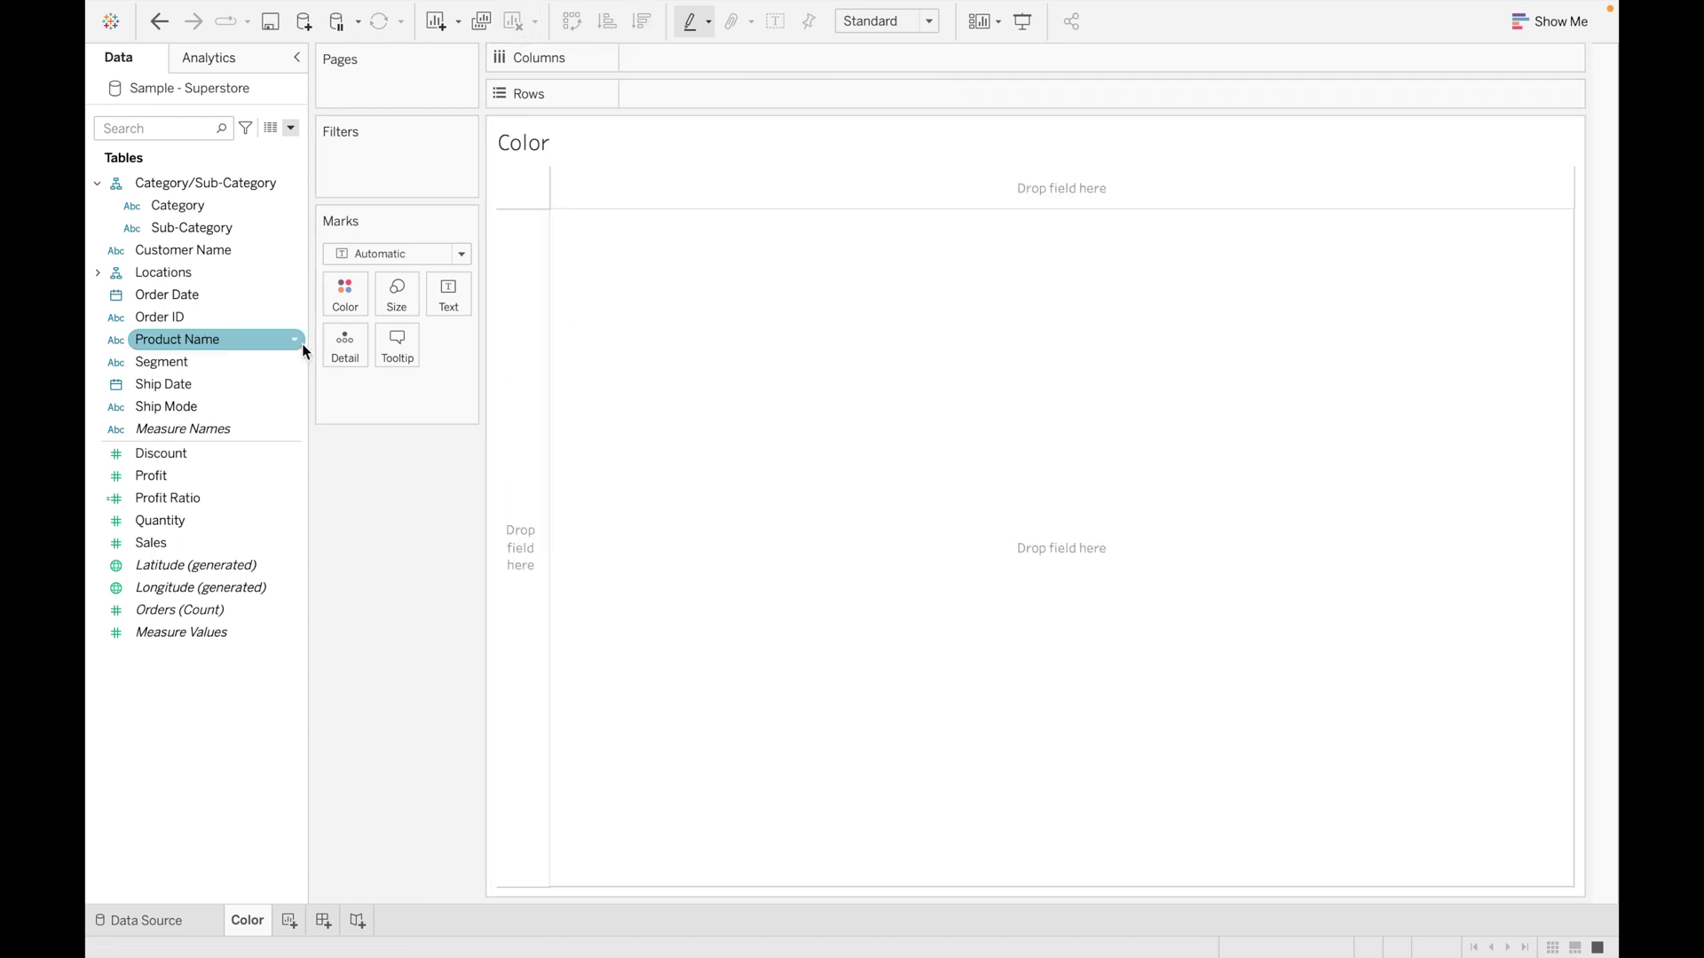
left_click(142, 273)
left_click_drag(142, 273, 700, 92)
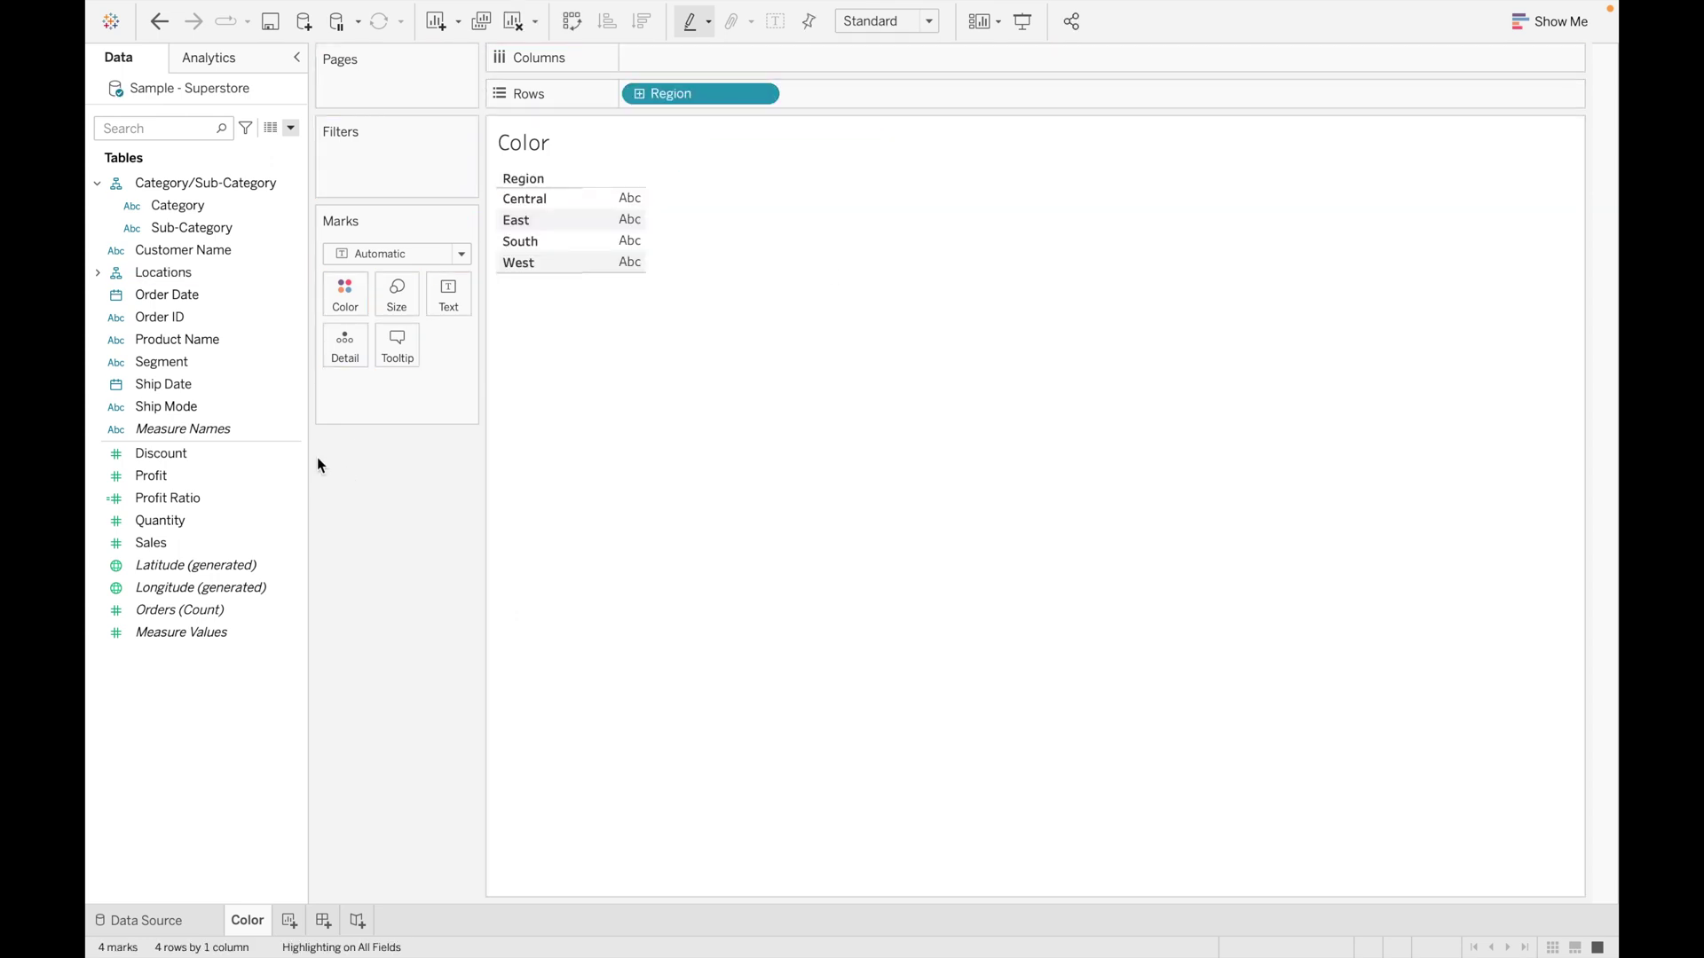
left_click(181, 482)
double_click(179, 476)
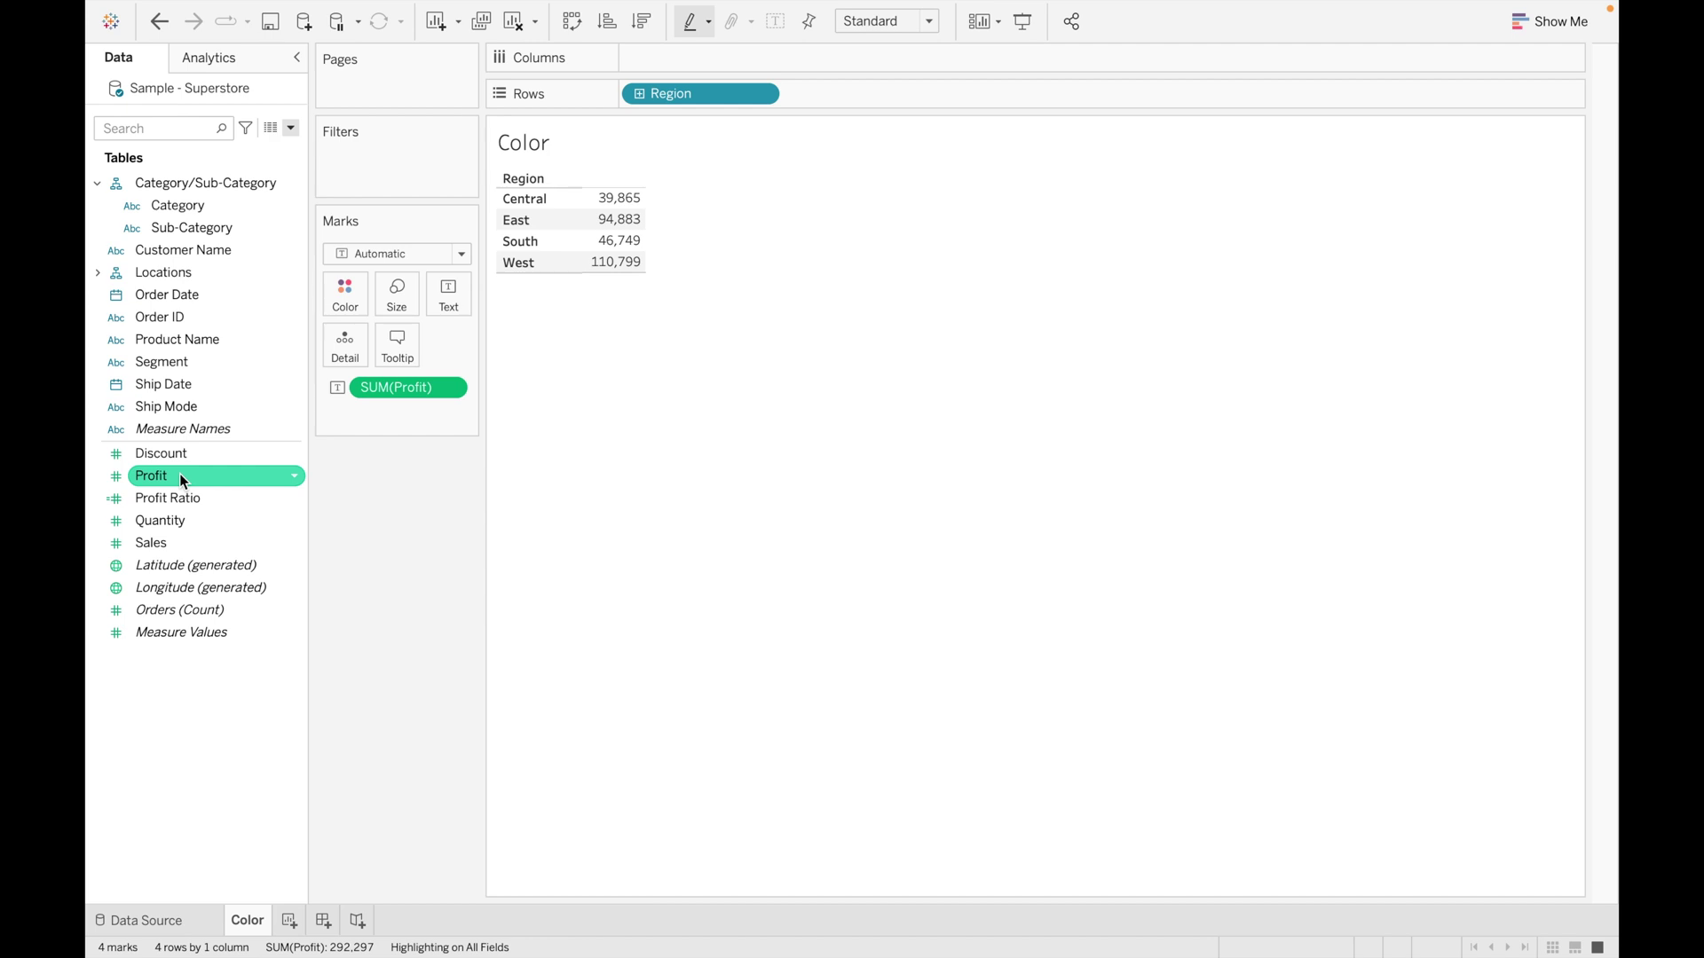
- Drill the Region rows down through Country/Region, State/Province and City to Postal Code, and collapse them back to Region
left_click(640, 93)
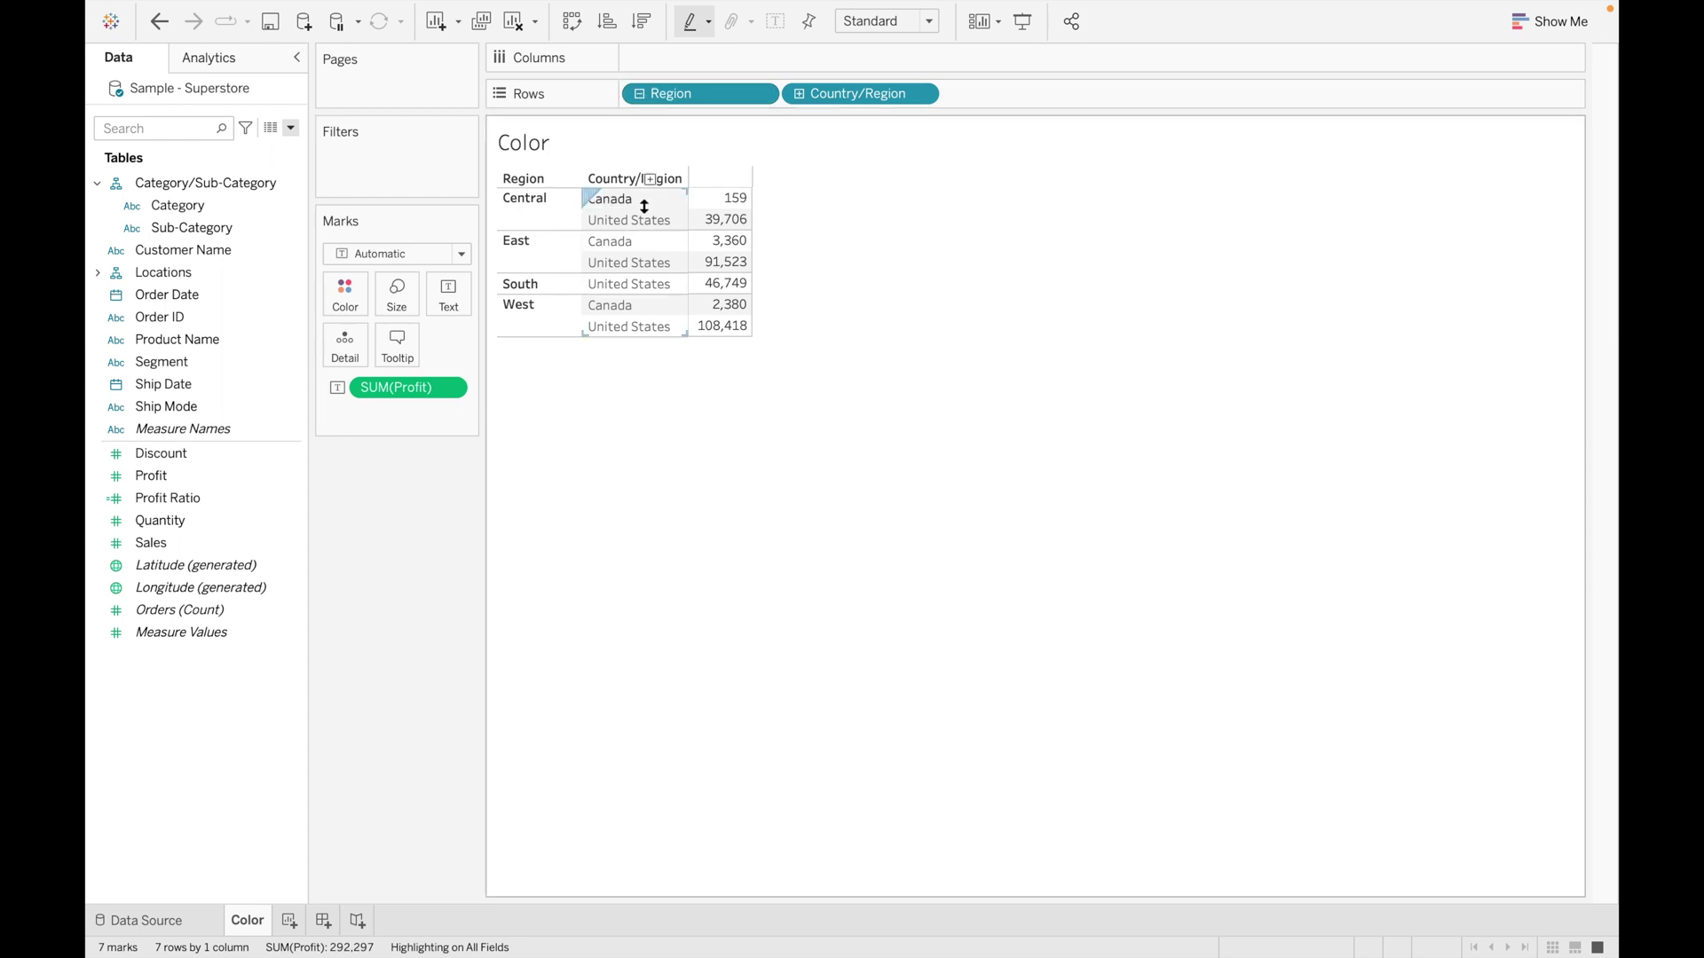
left_click(800, 93)
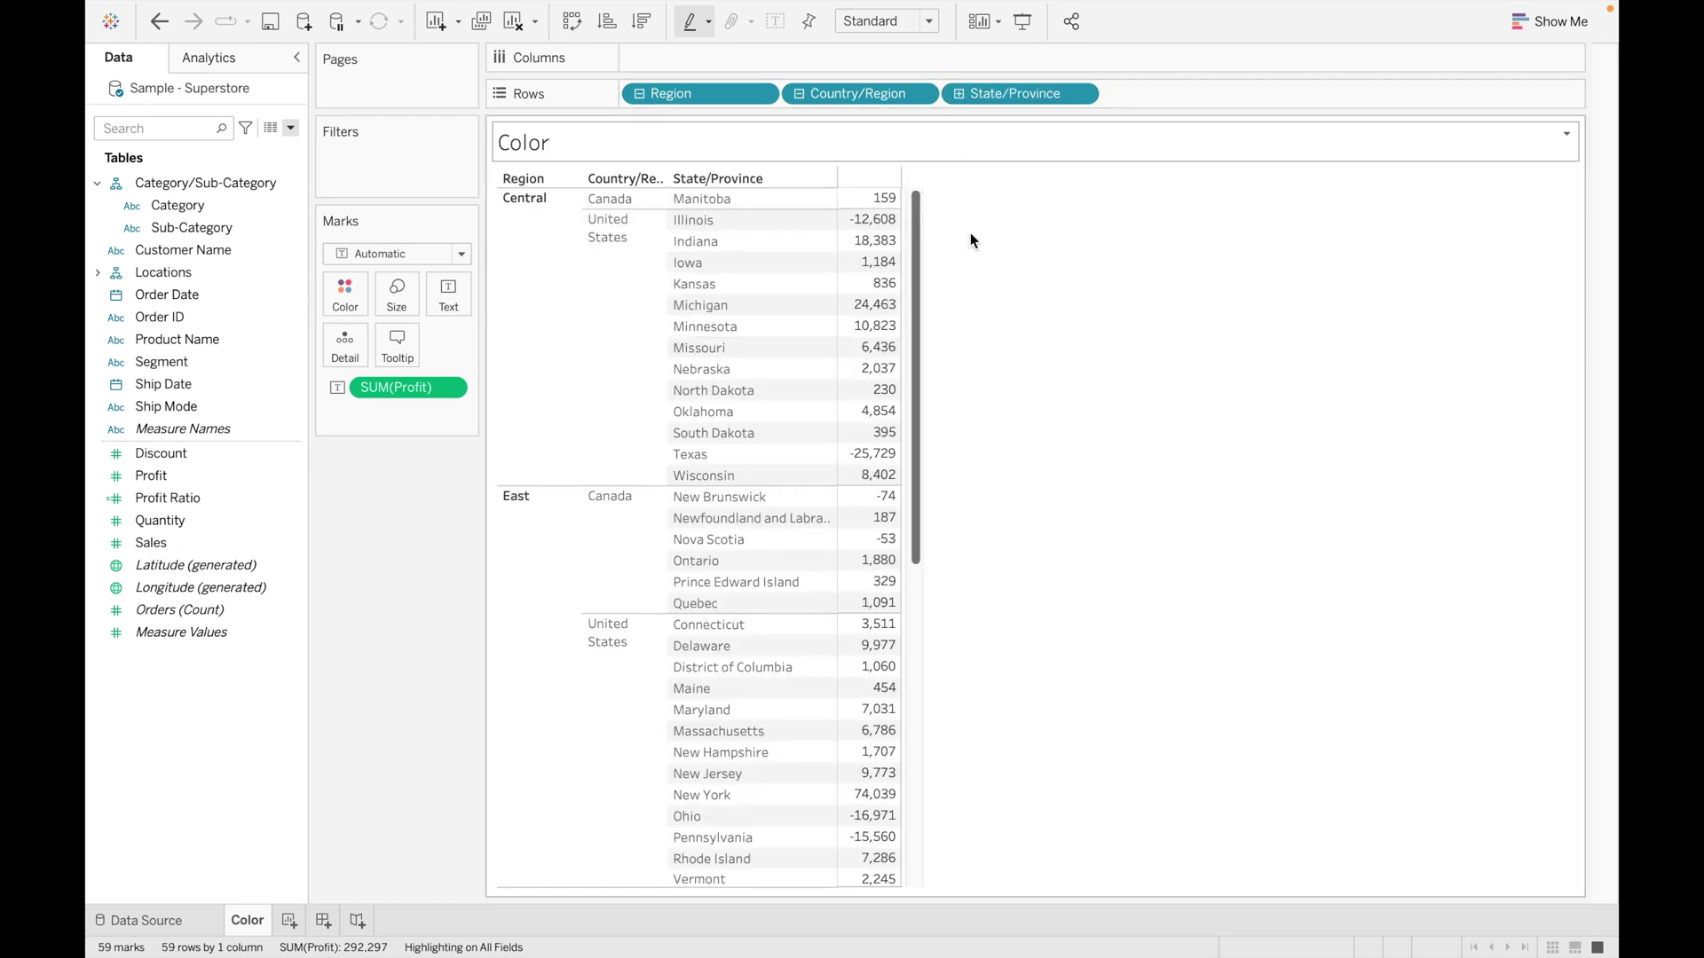
left_click(960, 98)
left_click(1120, 92)
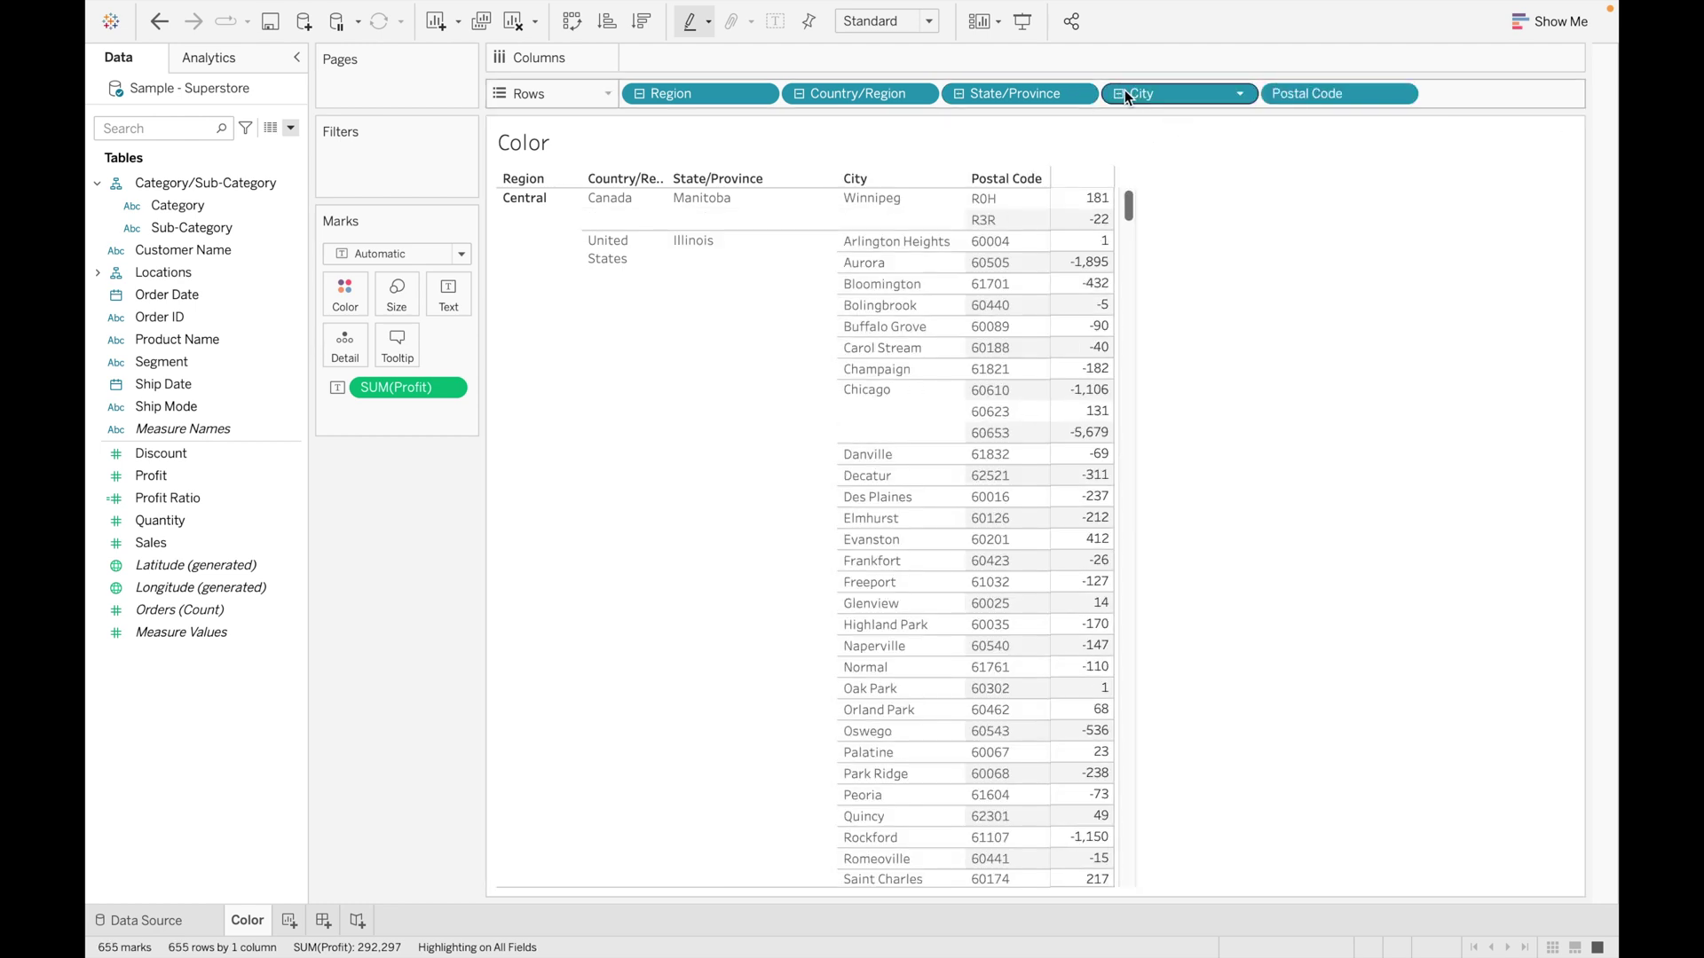
left_click(640, 94)
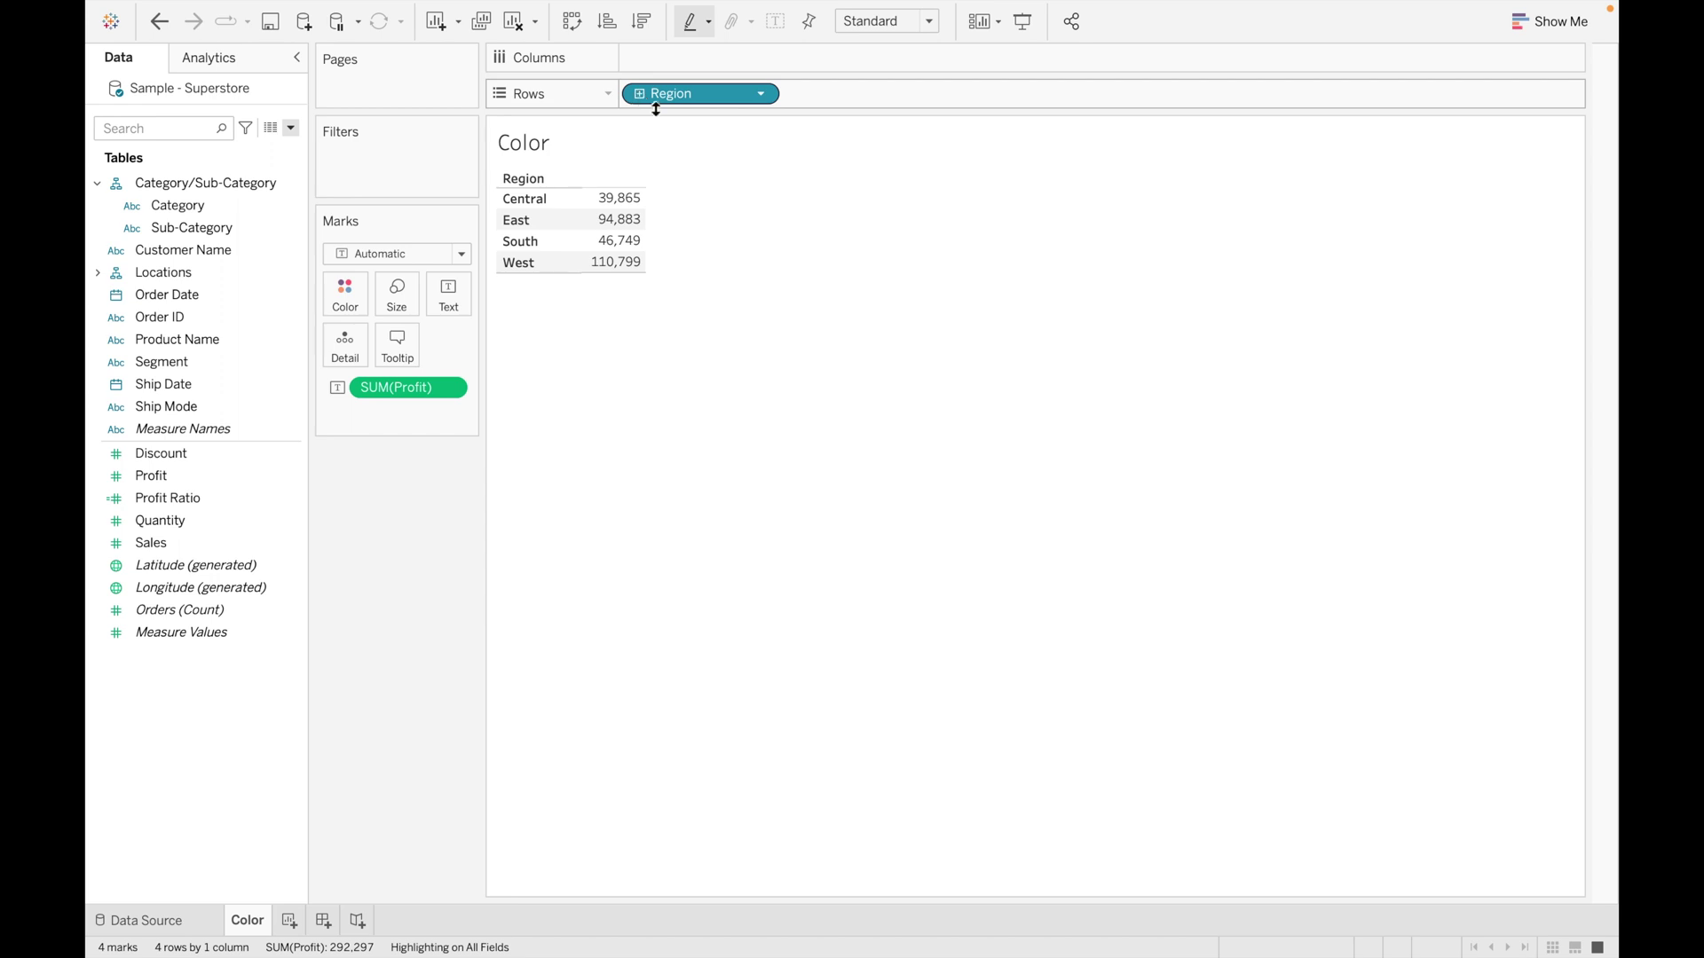
- Clear the sheet and place Order Date on Columns, drilled down from year through quarter and month to day
left_click(519, 27)
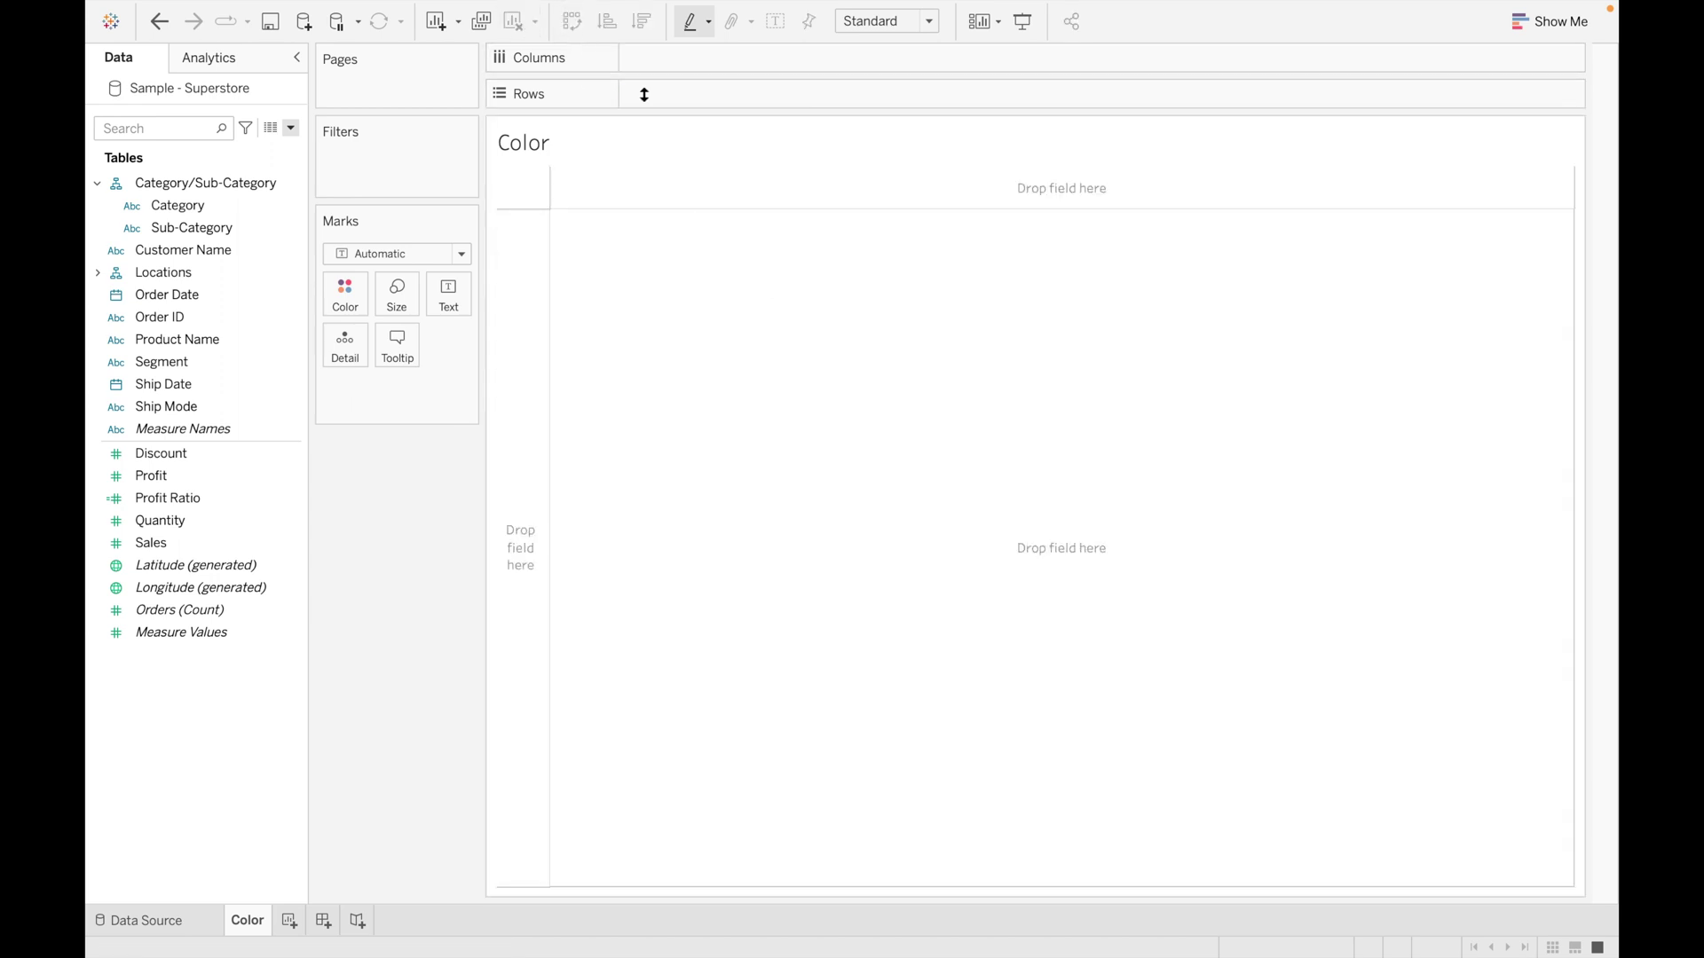
double_click(204, 295)
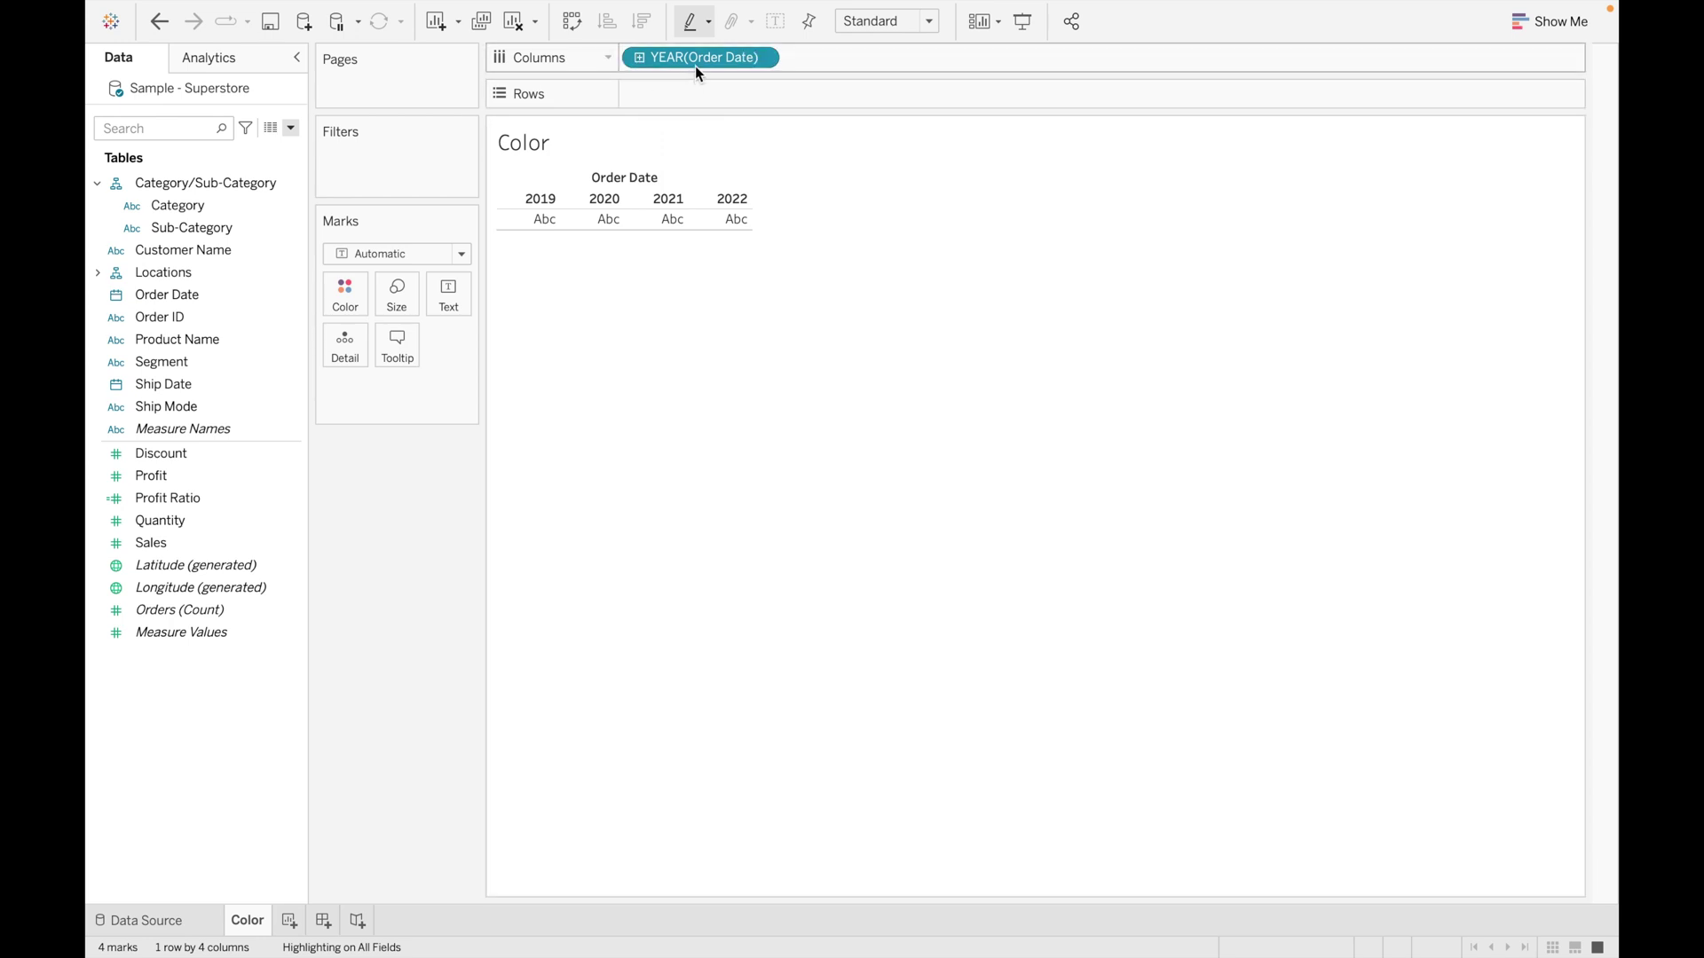
left_click(641, 56)
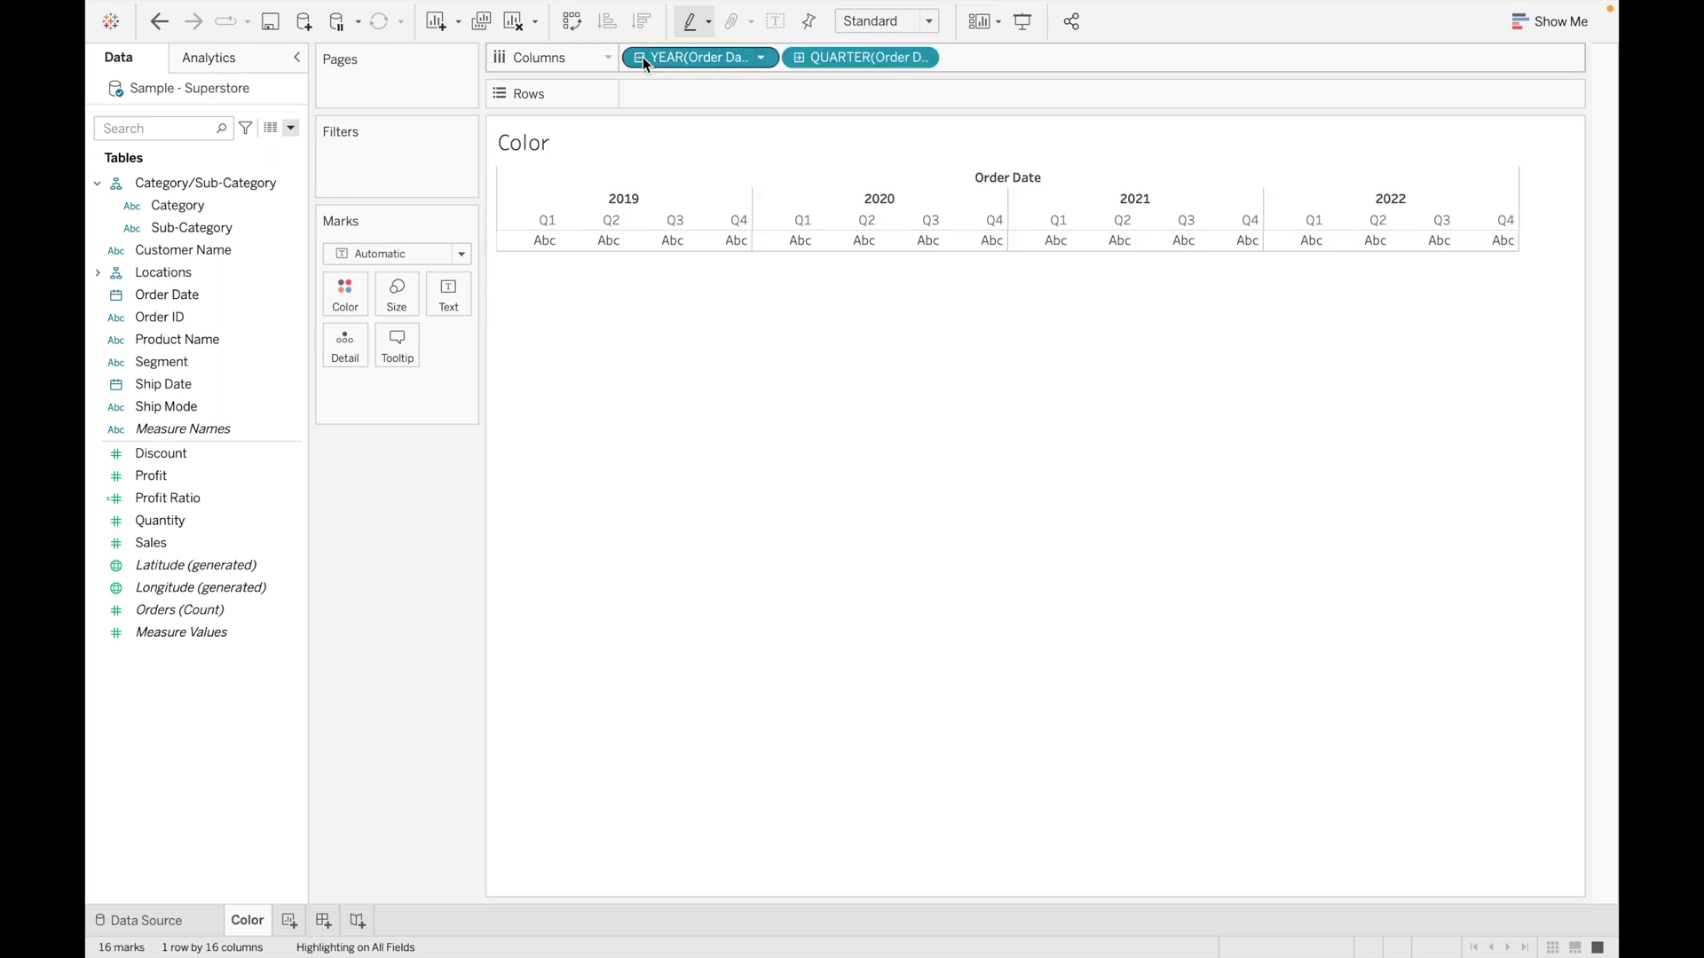
left_click(800, 59)
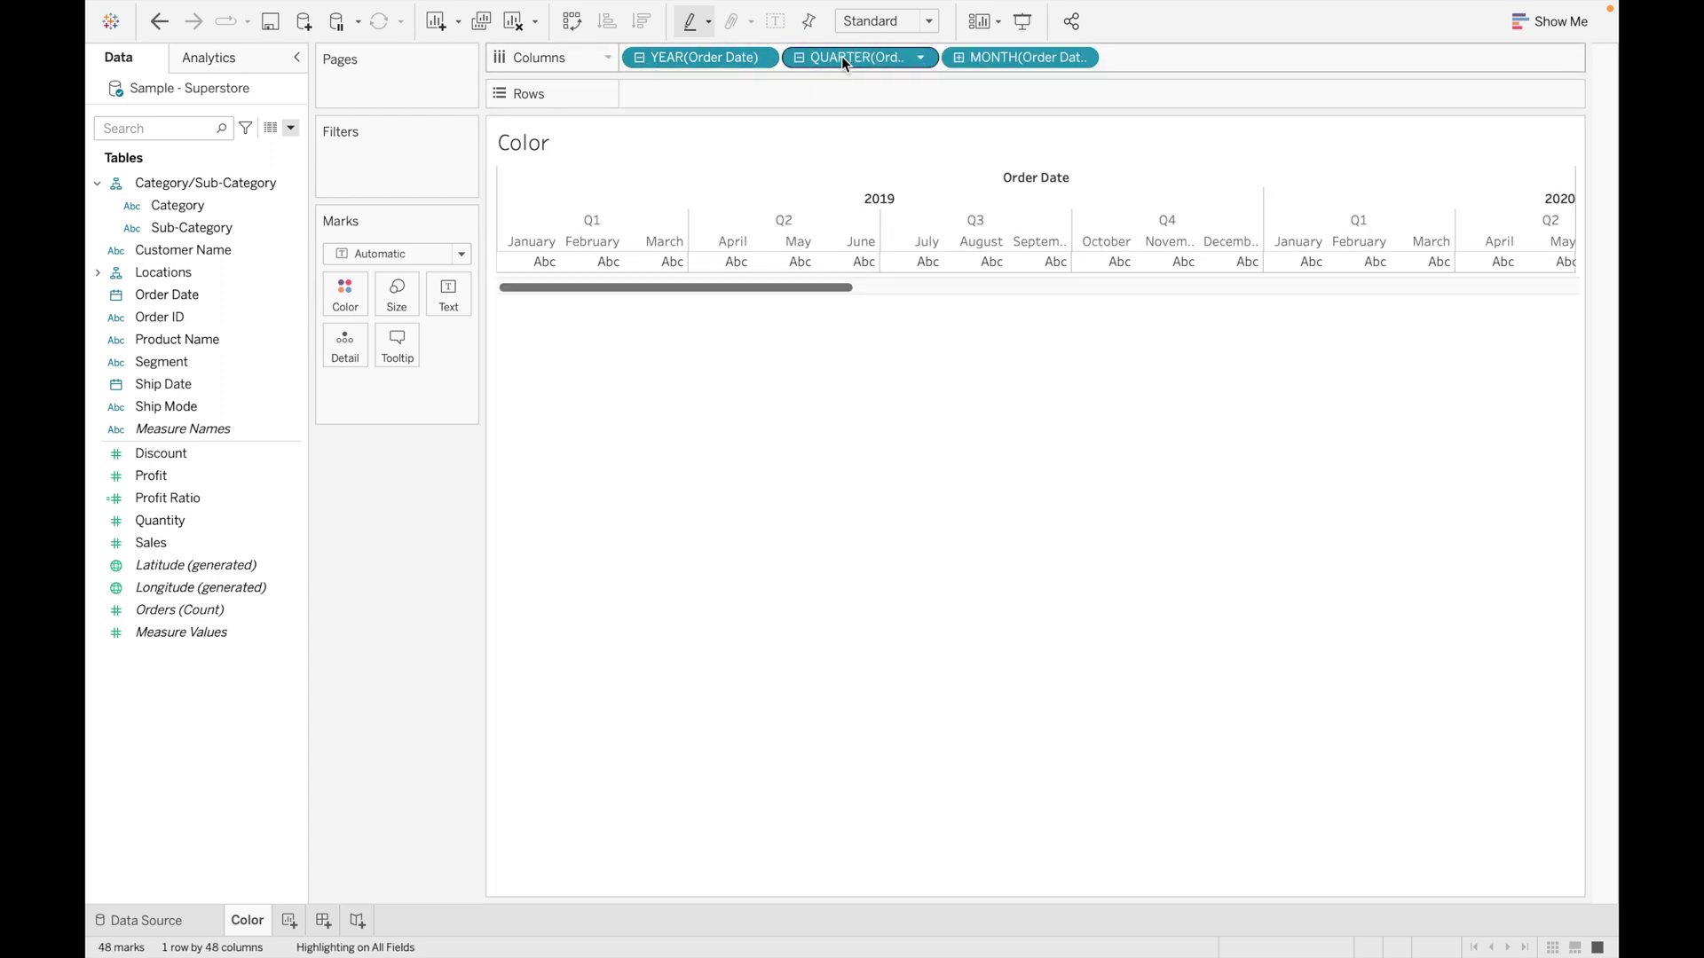
left_click(962, 58)
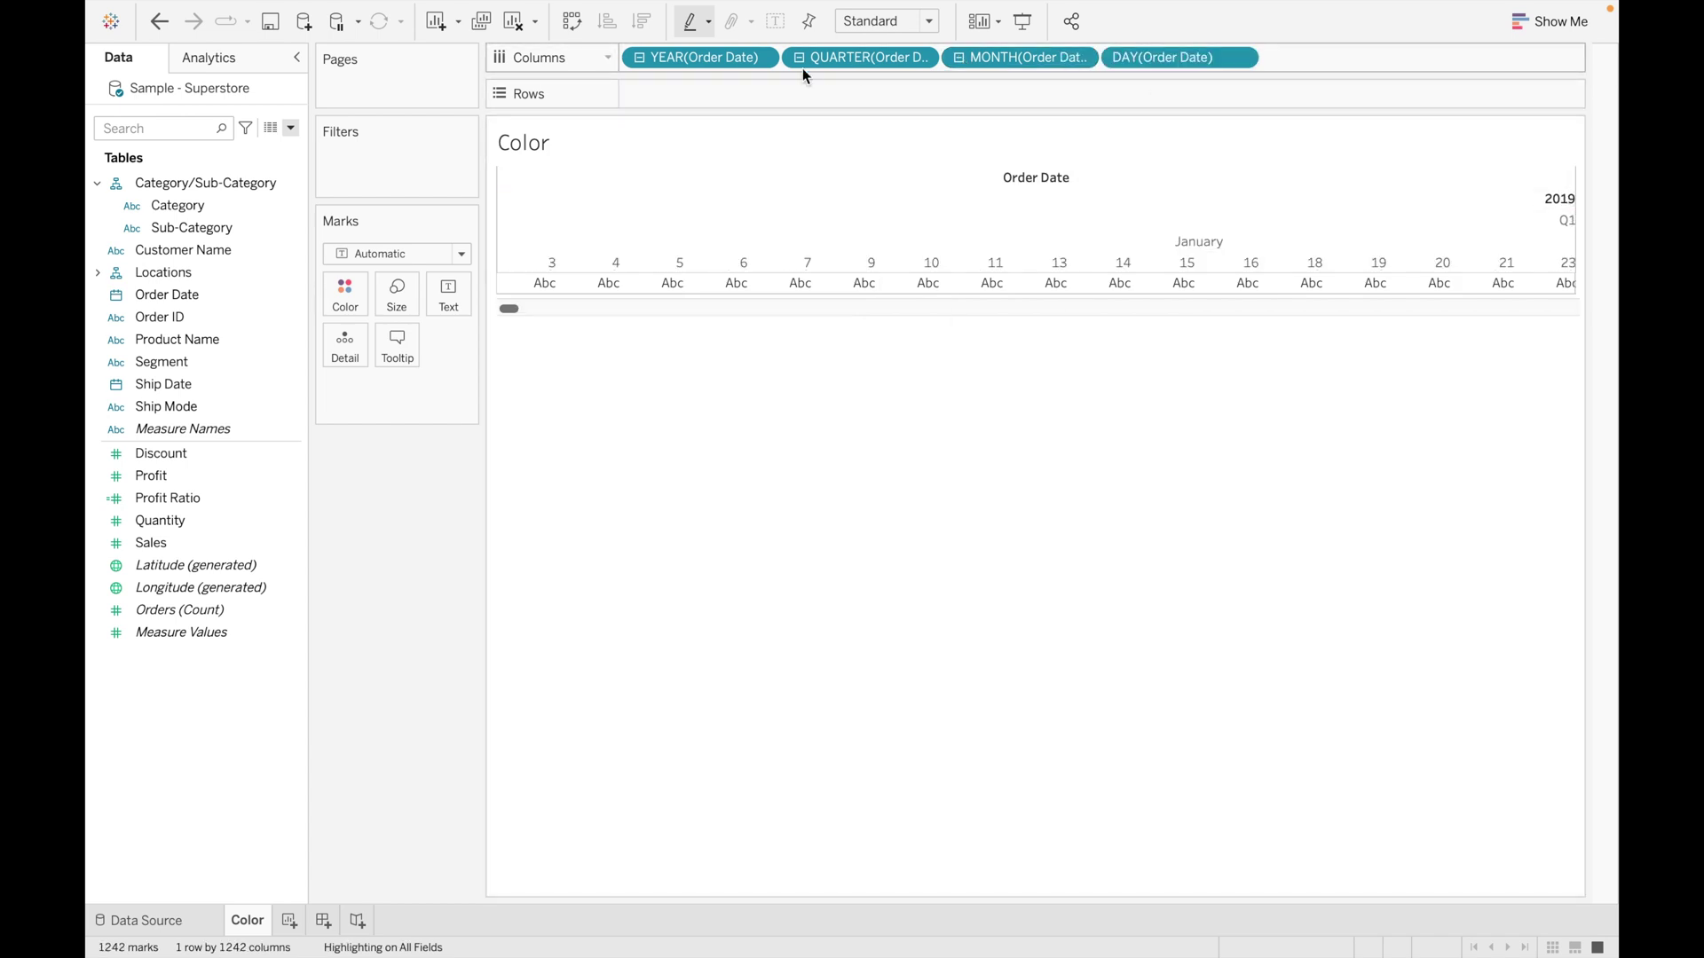
- Swap rows and columns so the Order Date levels run down Rows, and look through the daily rows
left_click(570, 27)
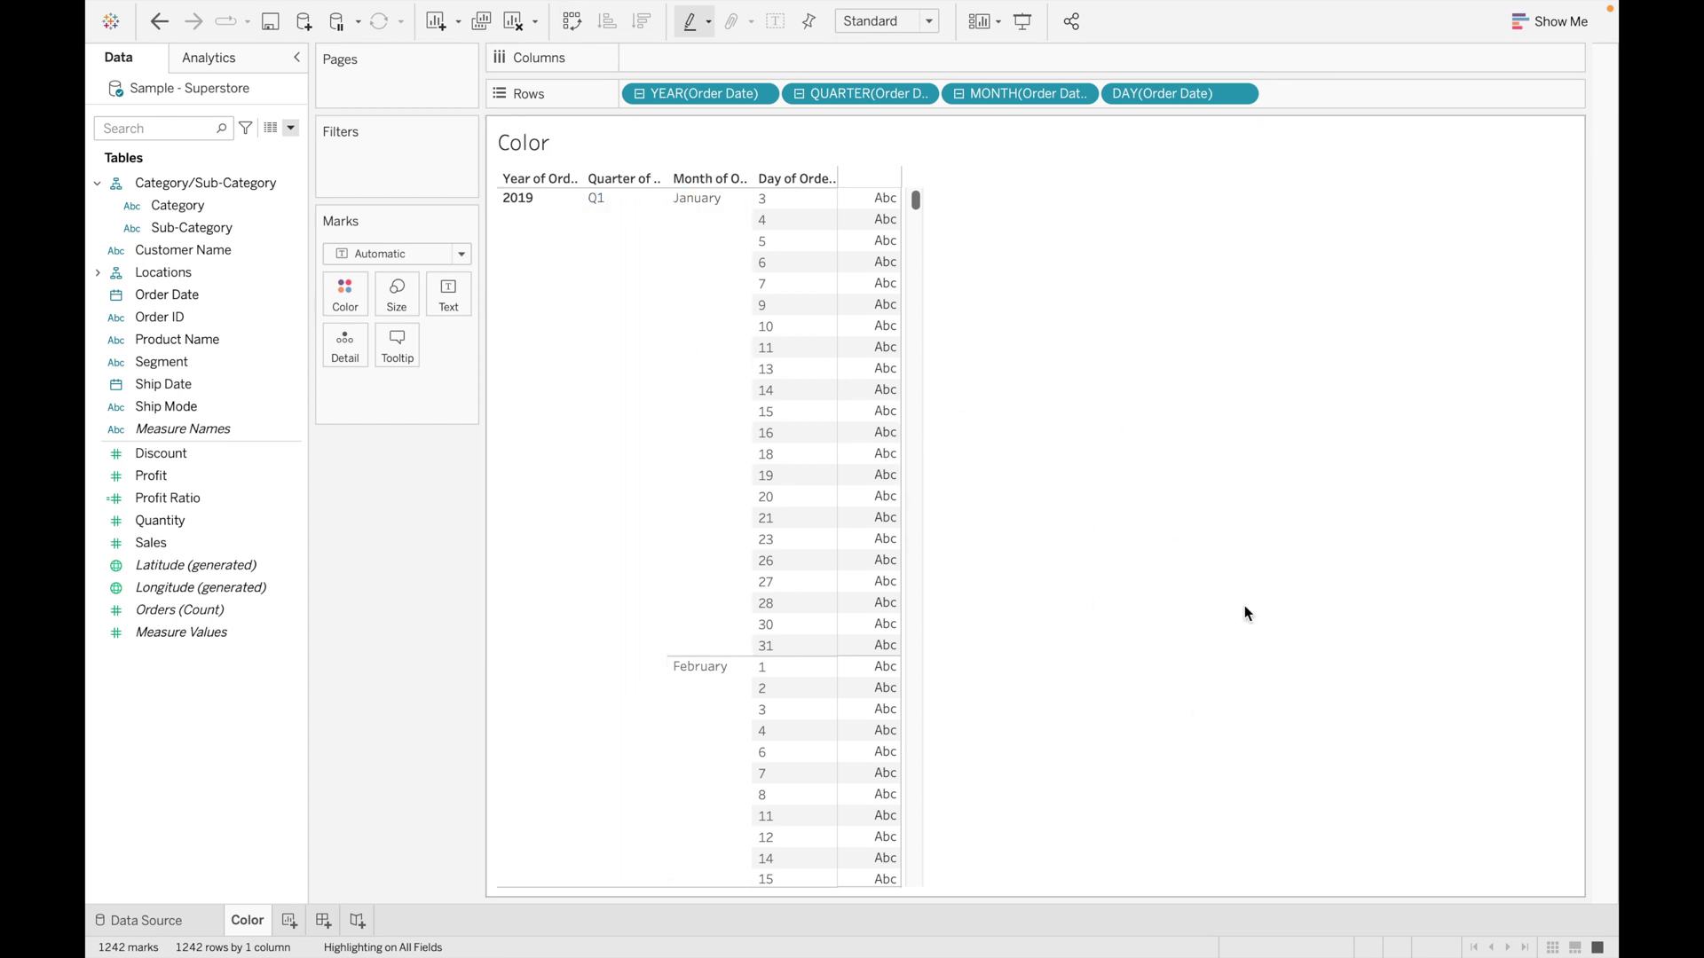
scroll(970, 383, "down", 20)
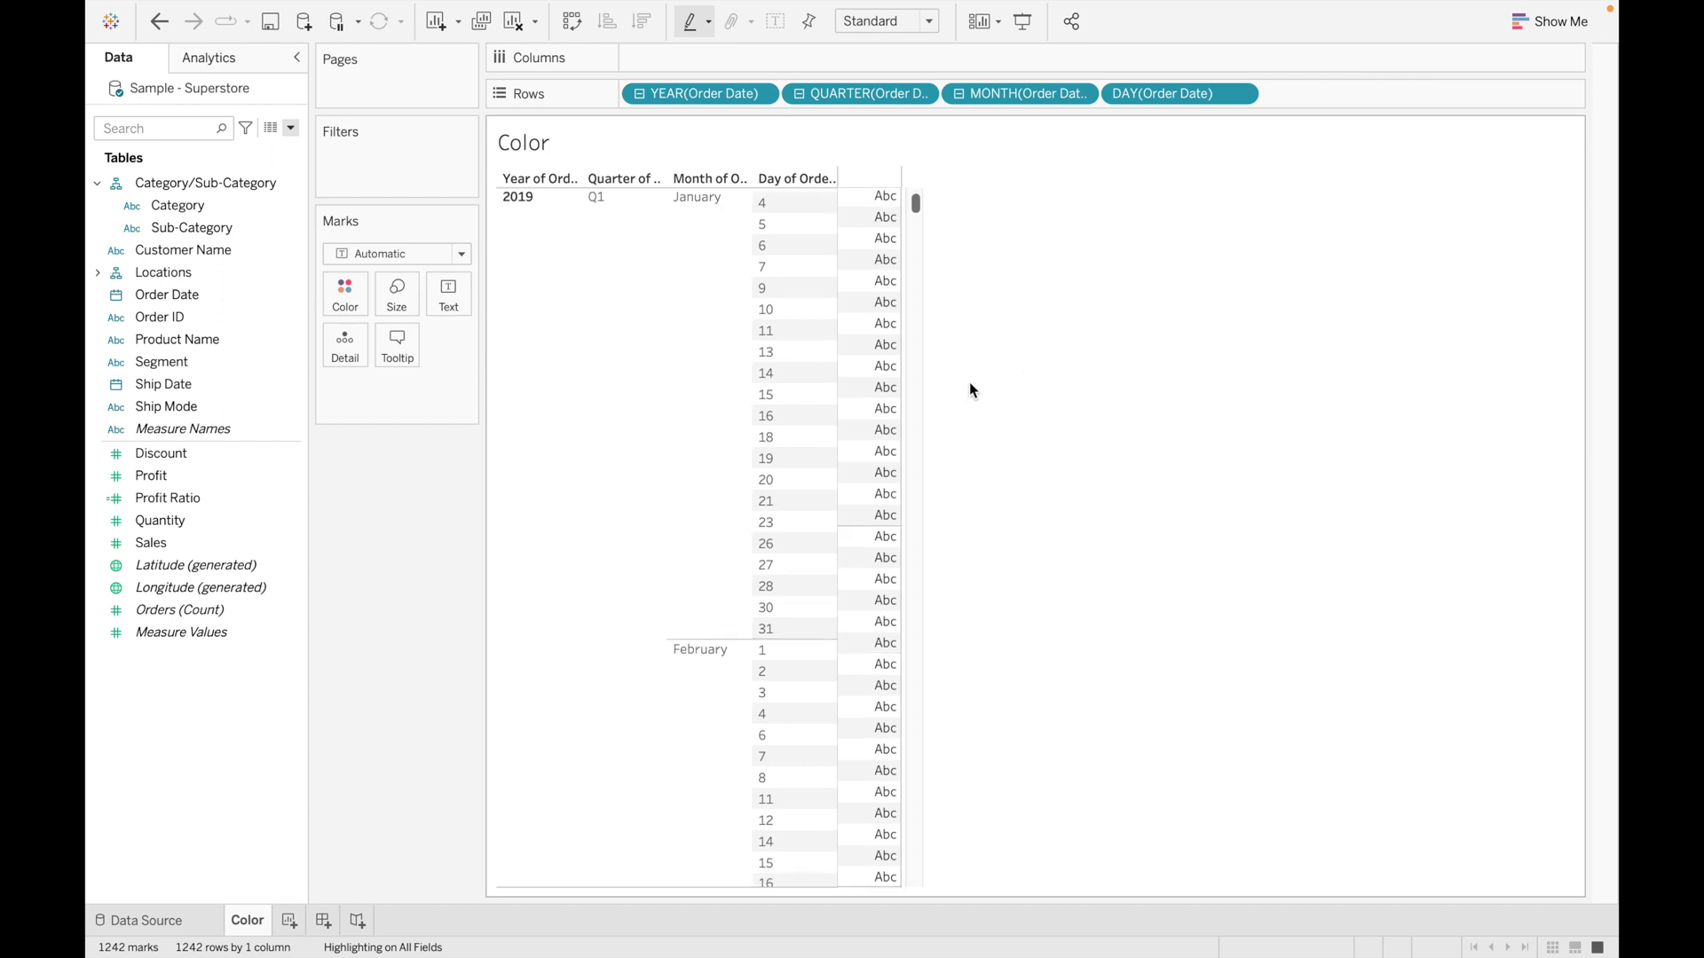
scroll(969, 389, "down", 3)
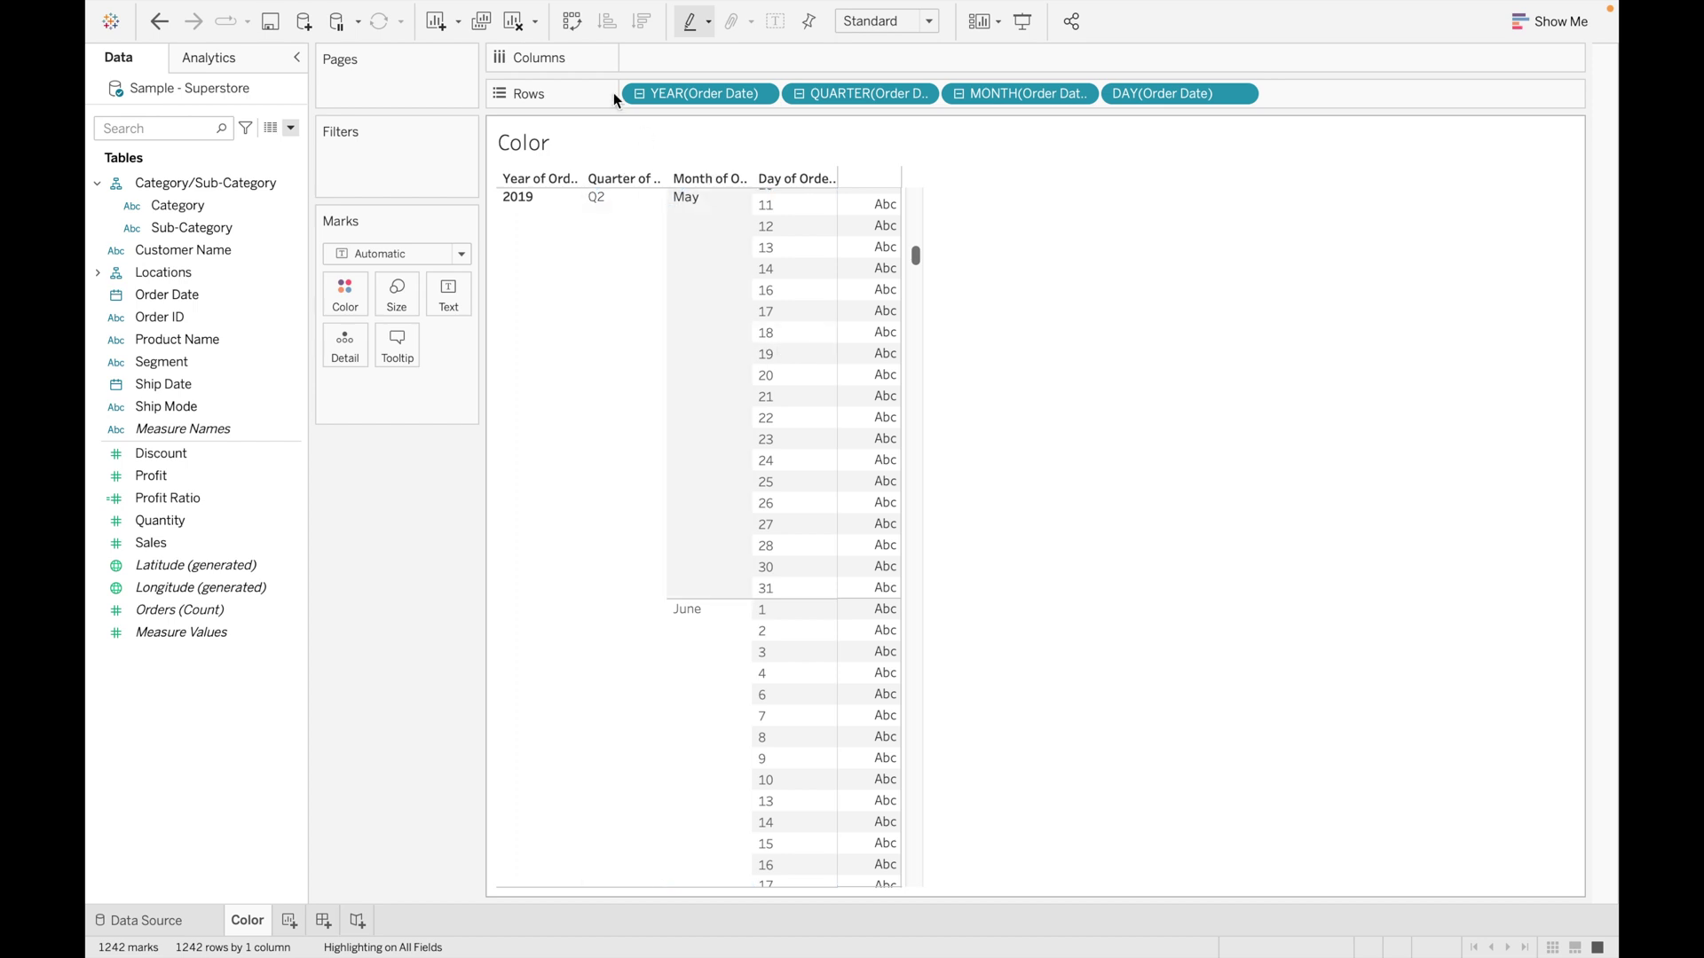
- Clear the sheet and build a horizontal bar chart of Sales by Product Name using Show Me
left_click(516, 22)
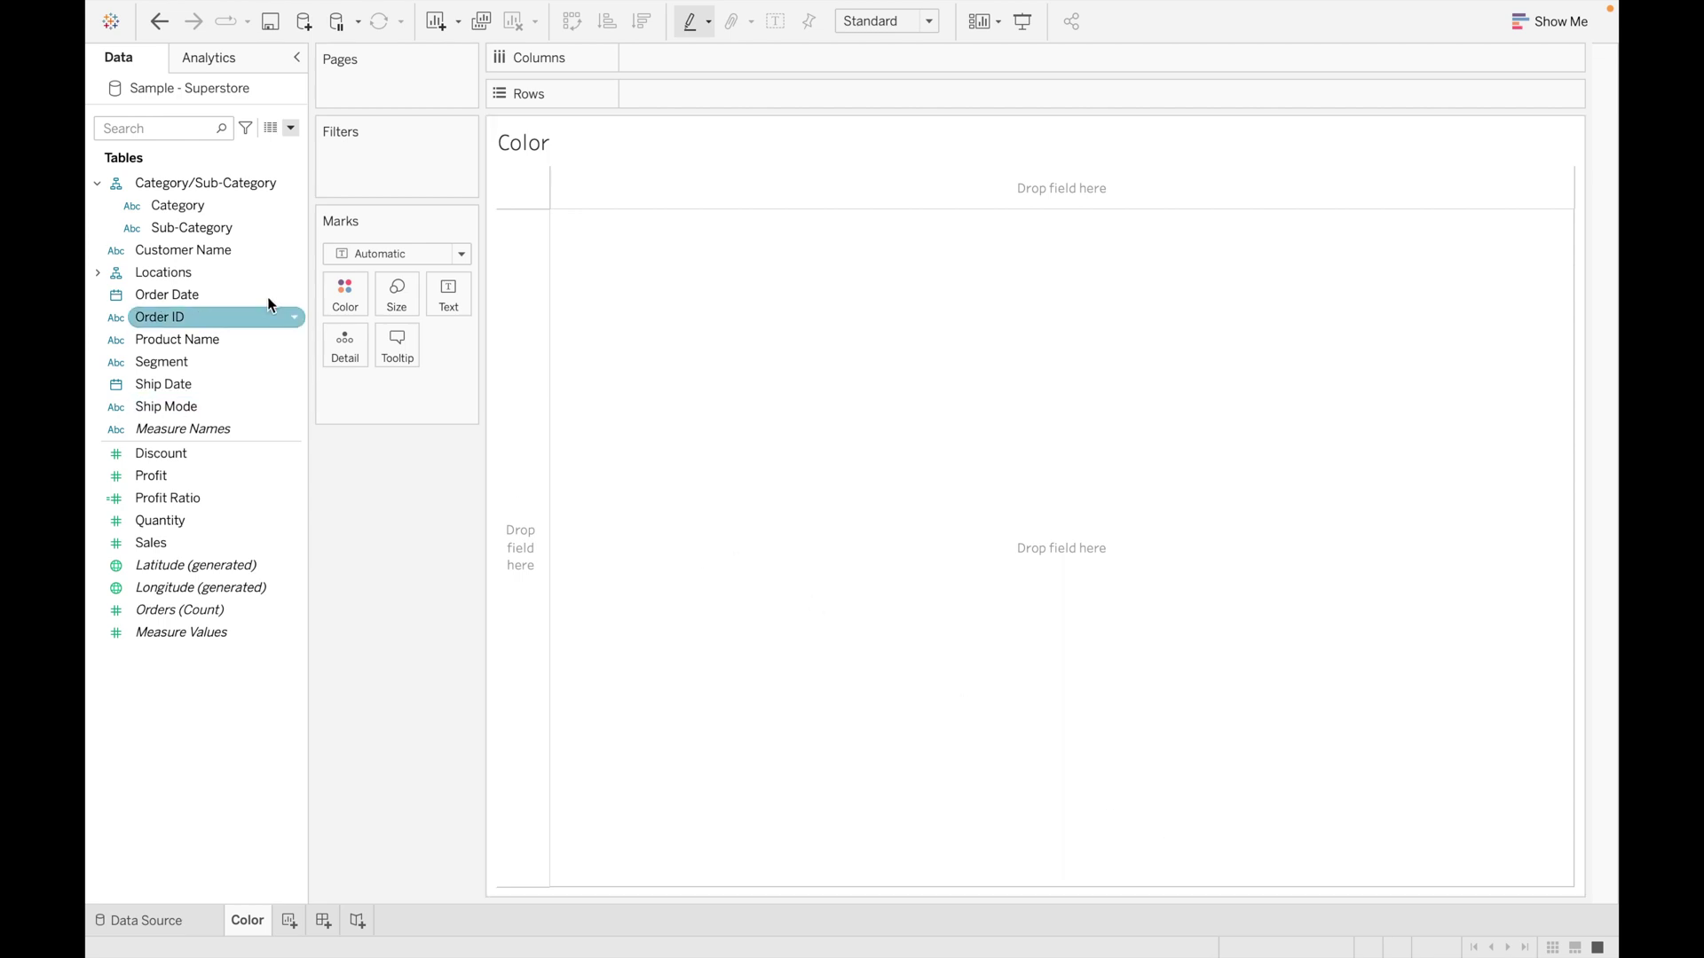
double_click(220, 341)
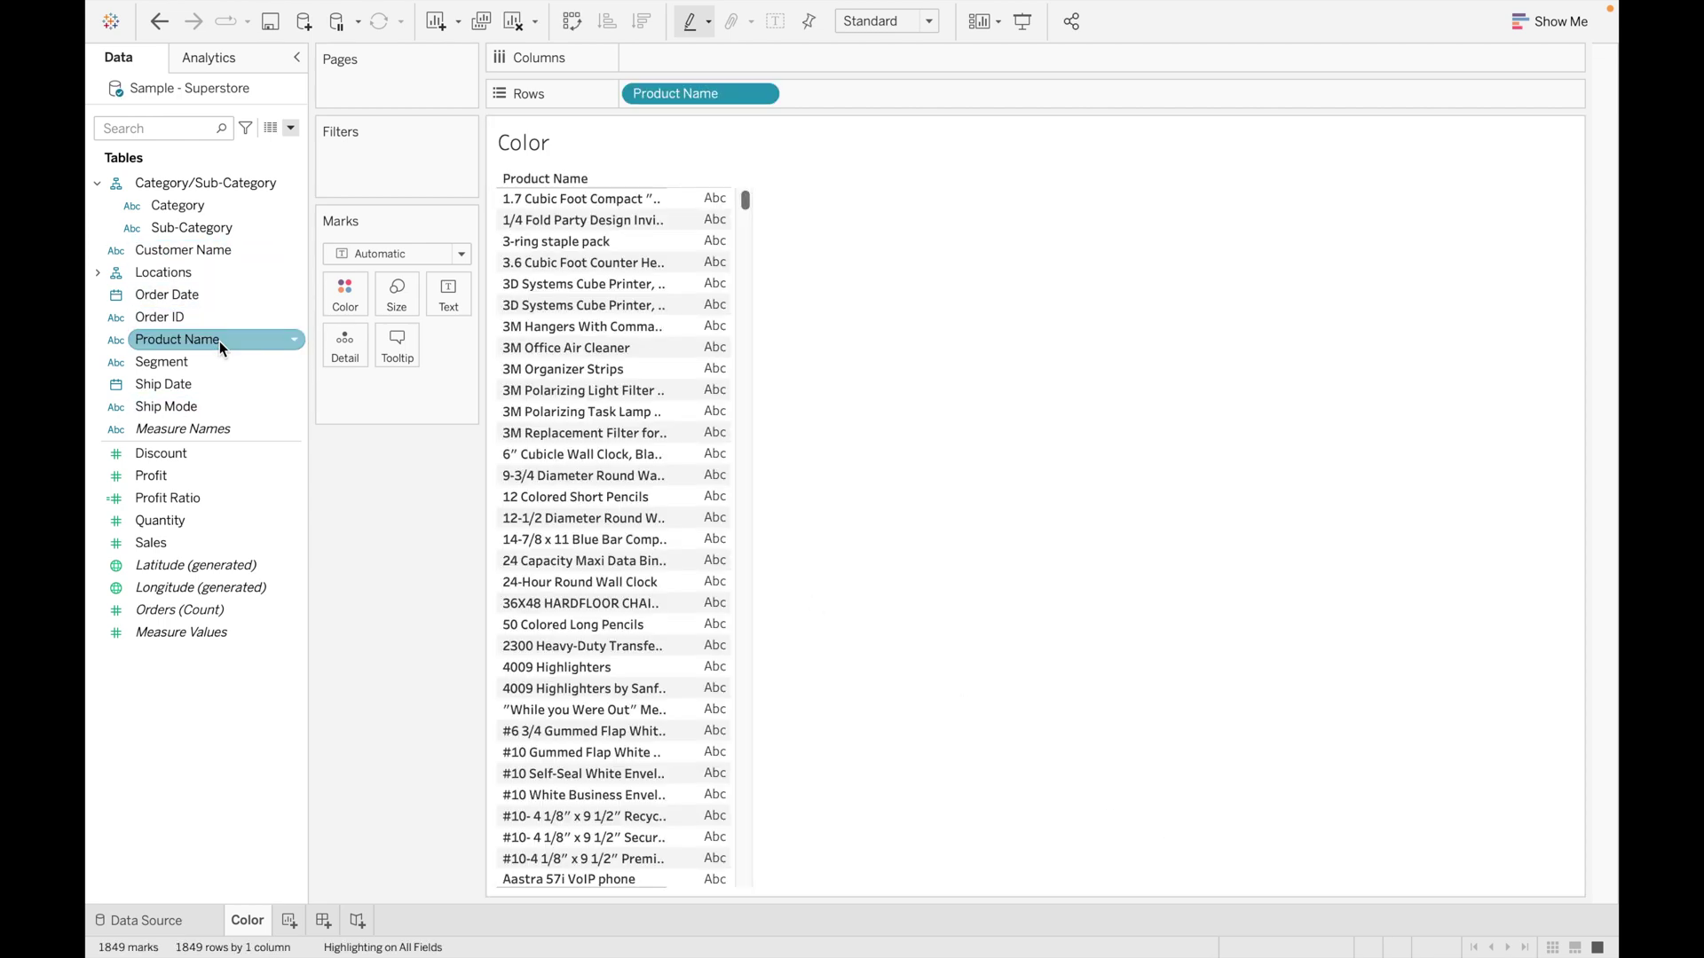
double_click(216, 541)
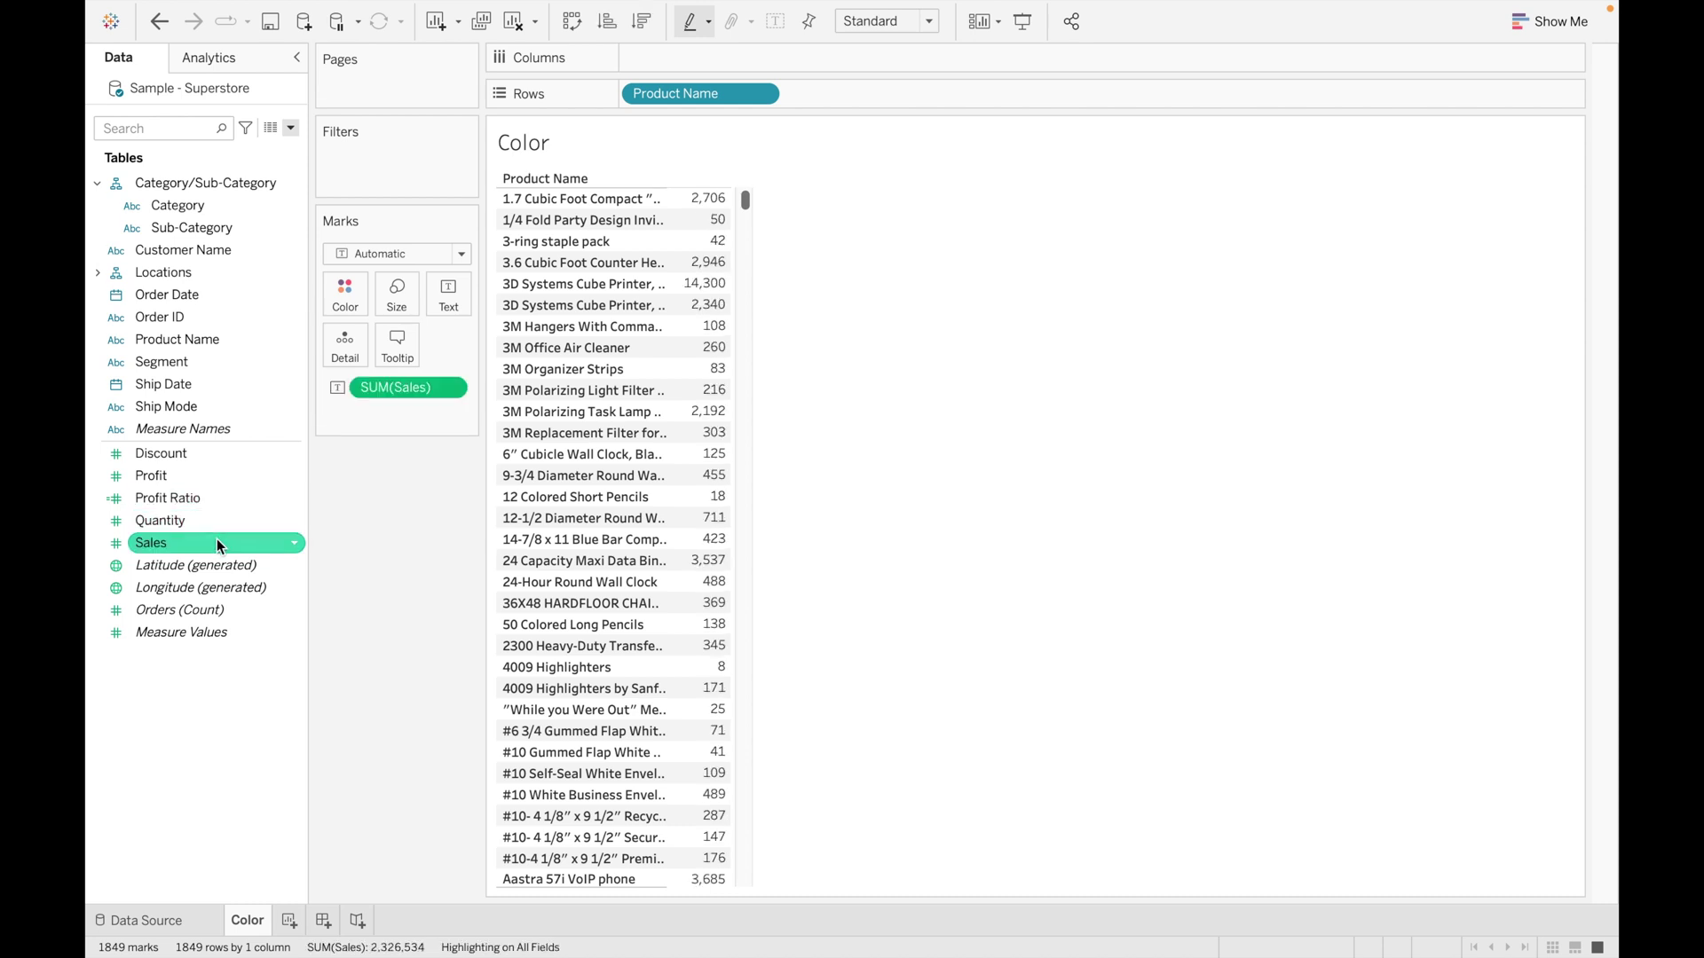
left_click(1549, 22)
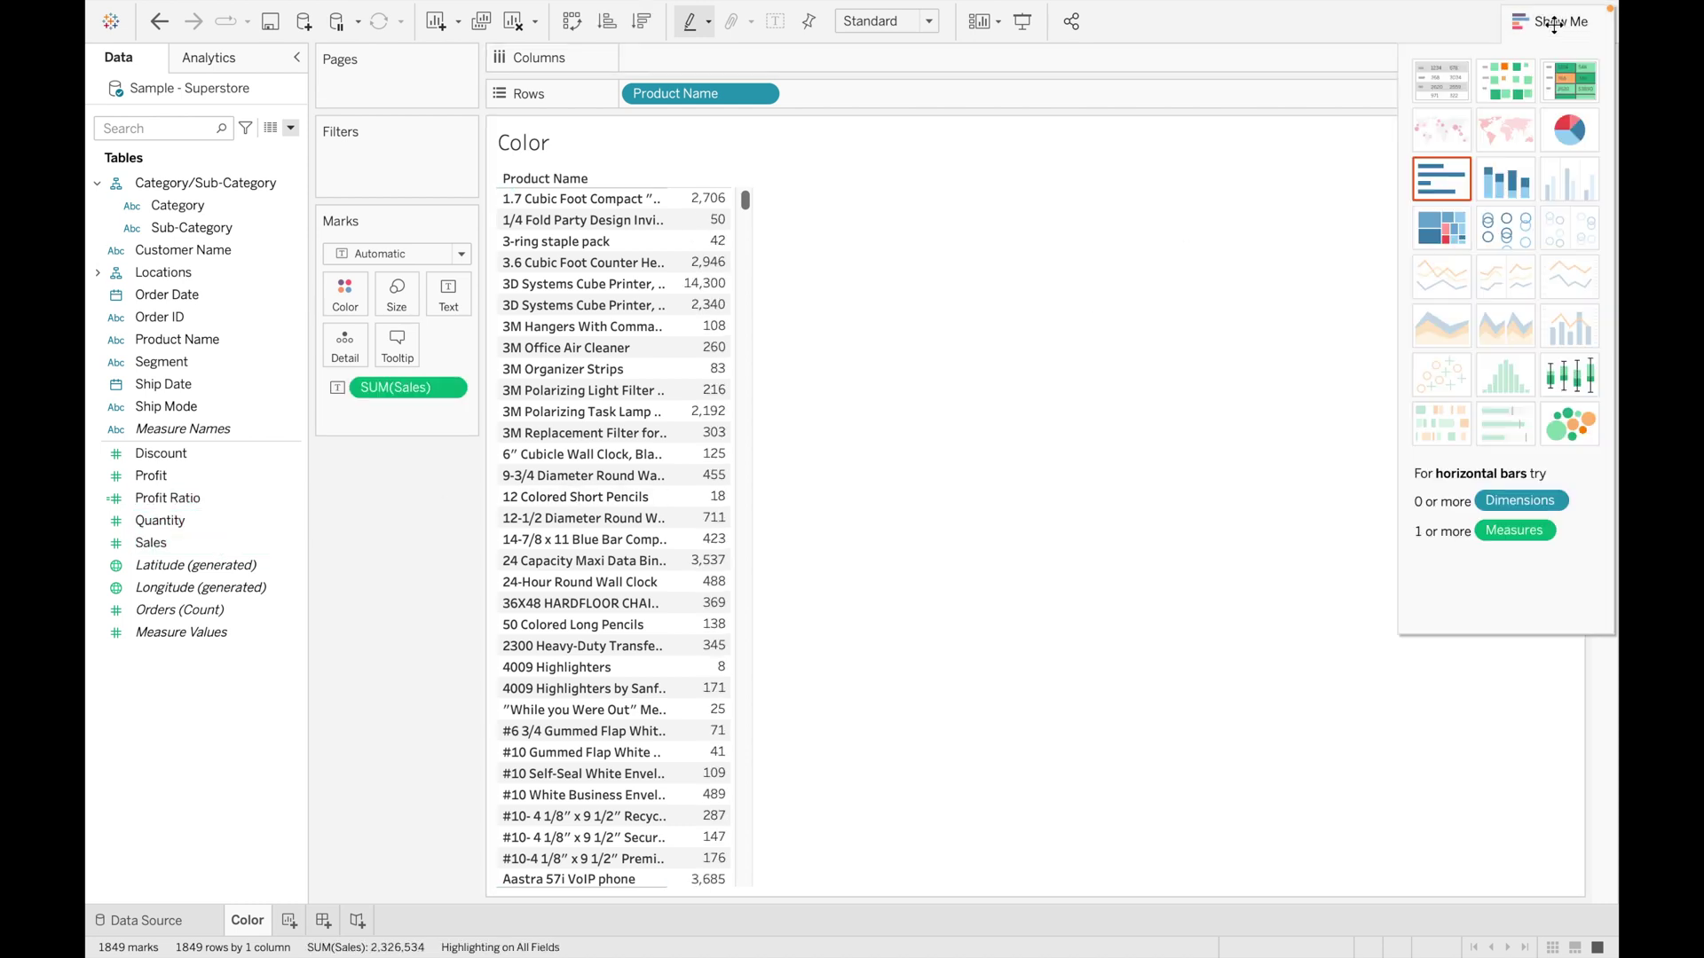
left_click(1441, 179)
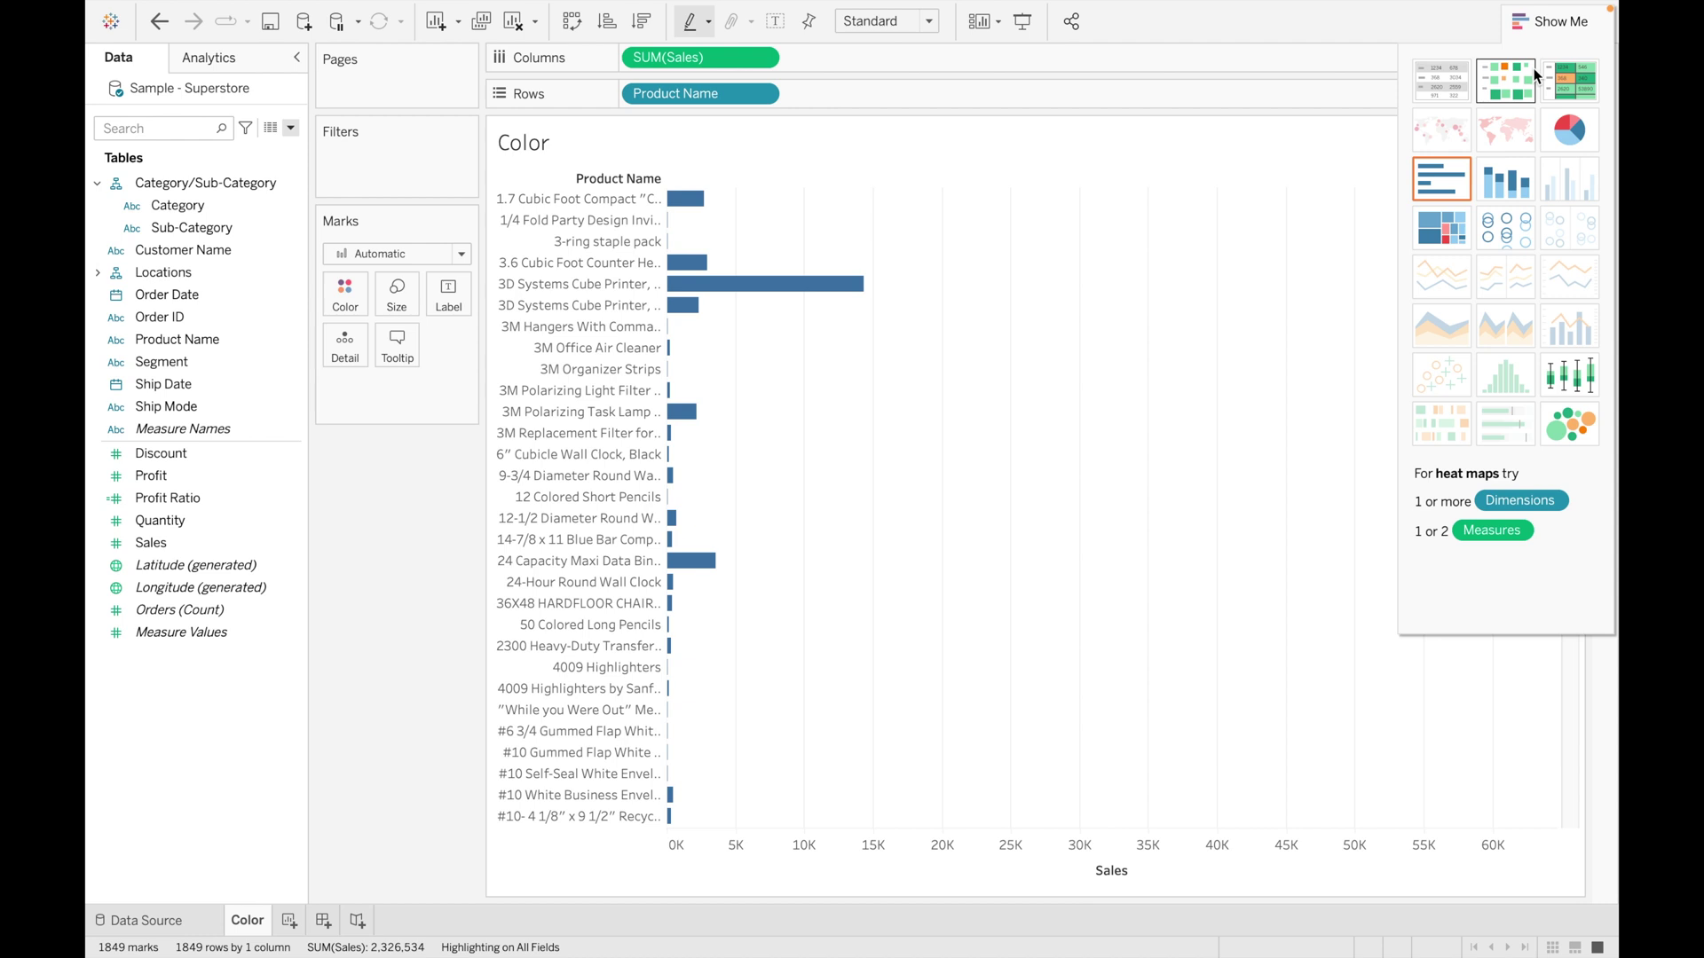
left_click(1570, 23)
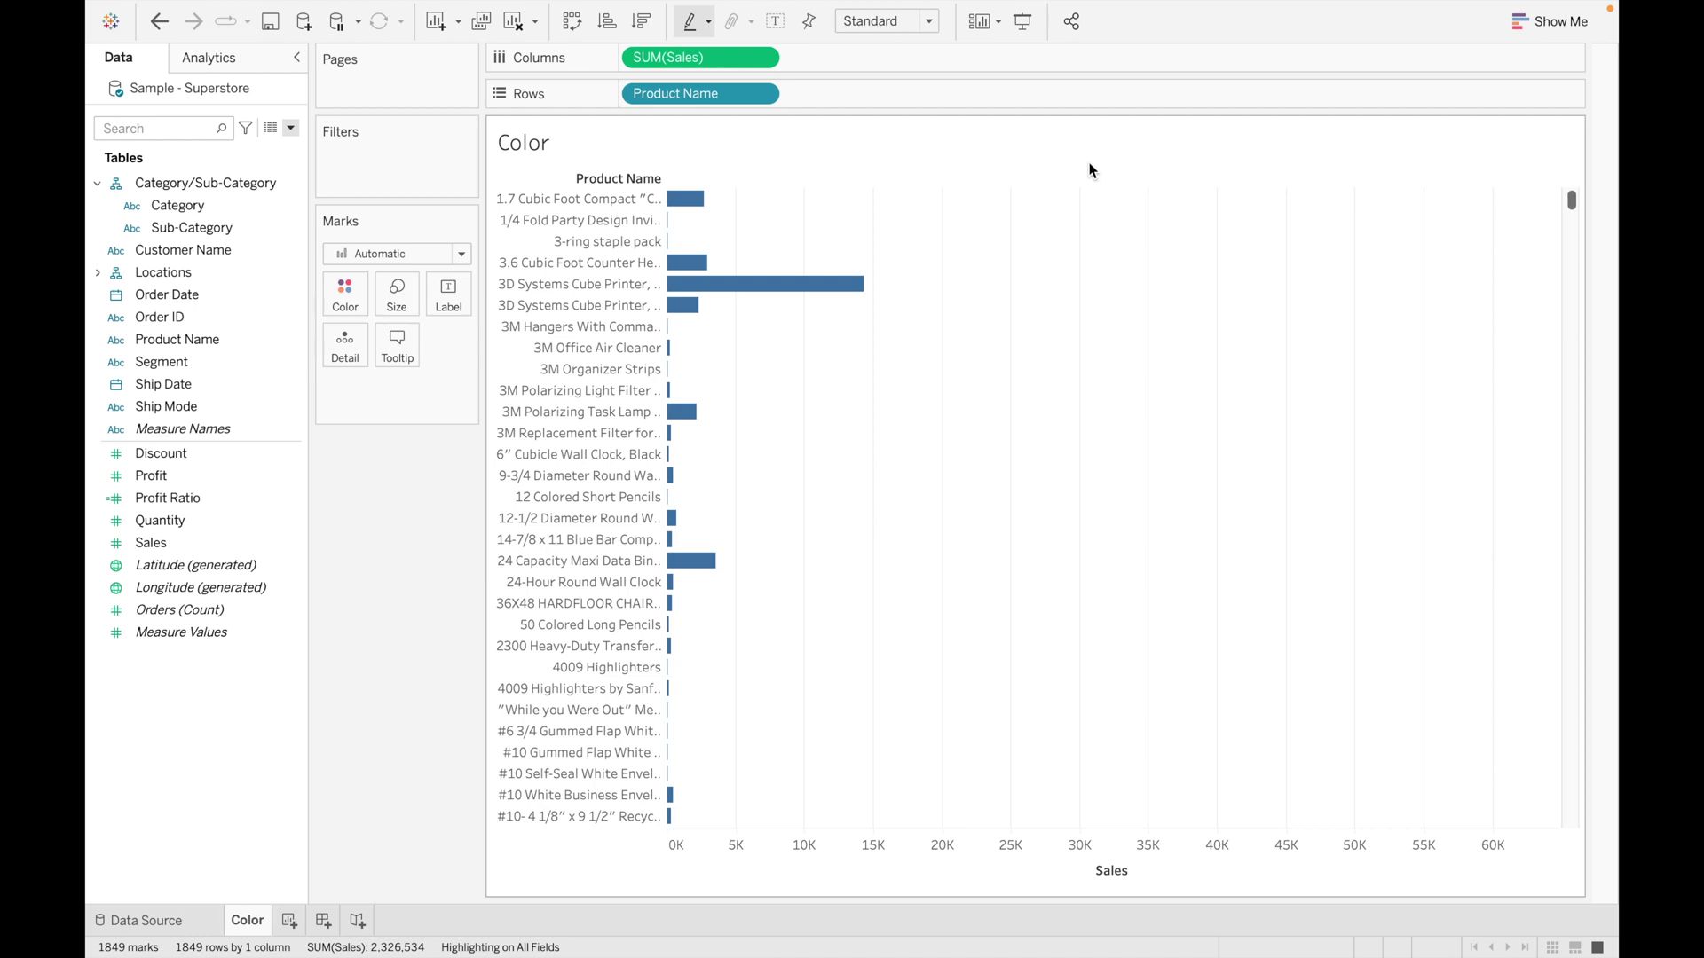
- Sort the products by Sales in ascending order and show mark labels on the bars
left_click(602, 34)
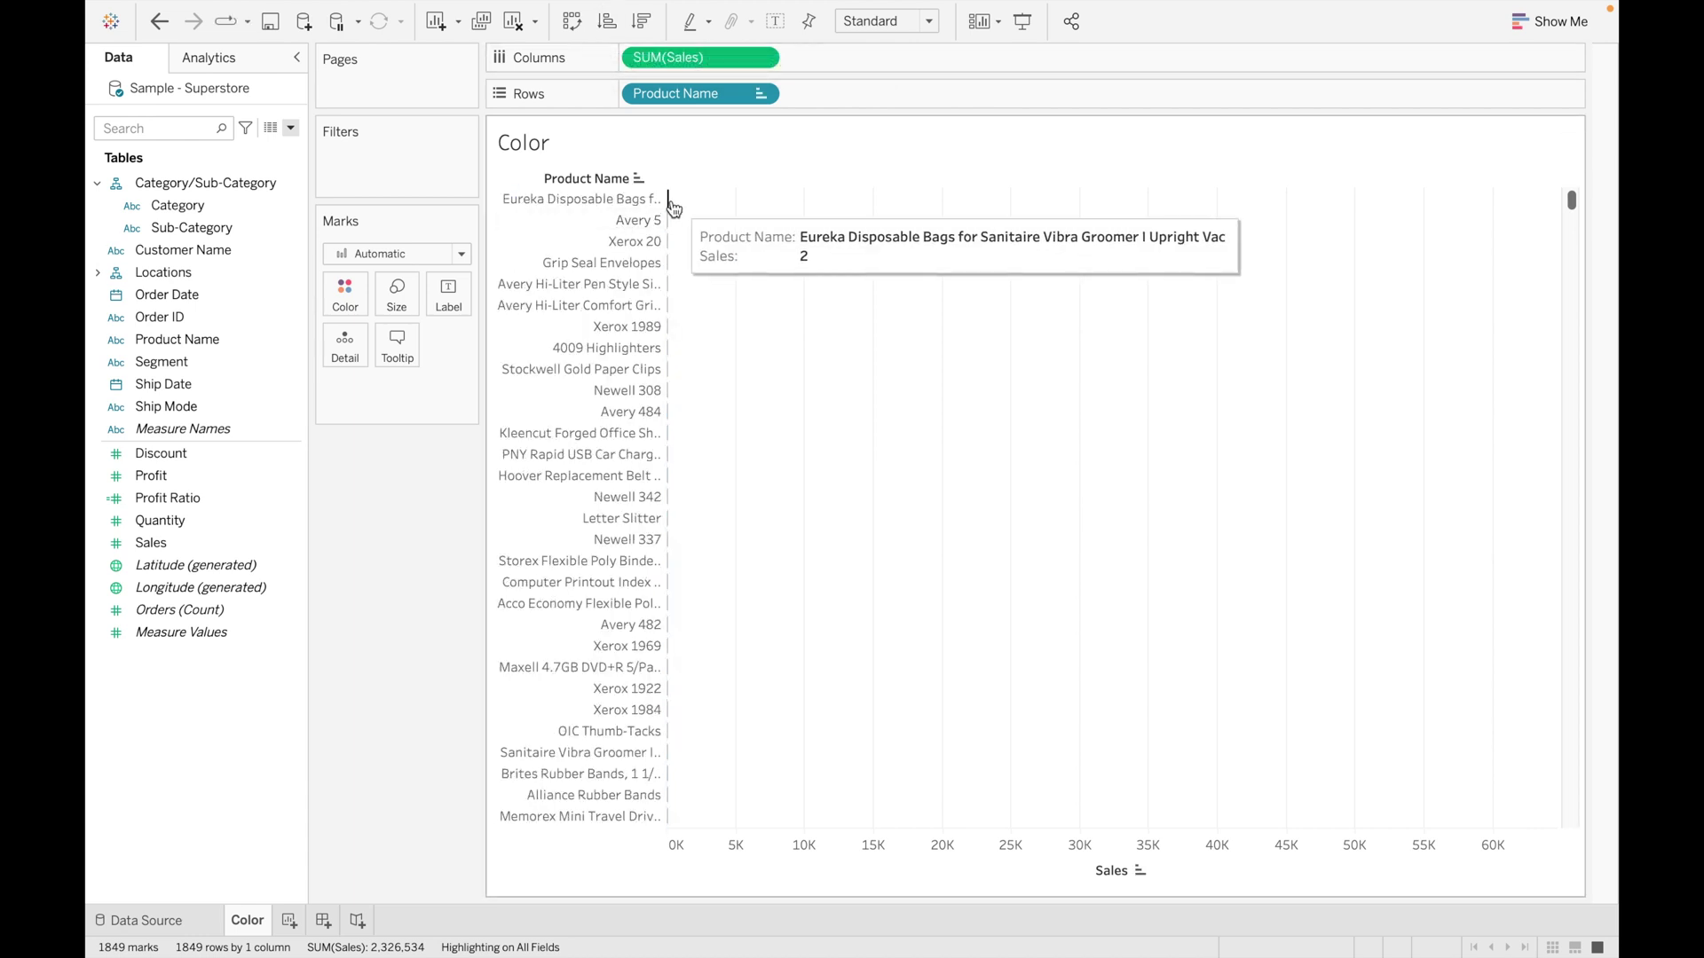
left_click(447, 297)
left_click(500, 343)
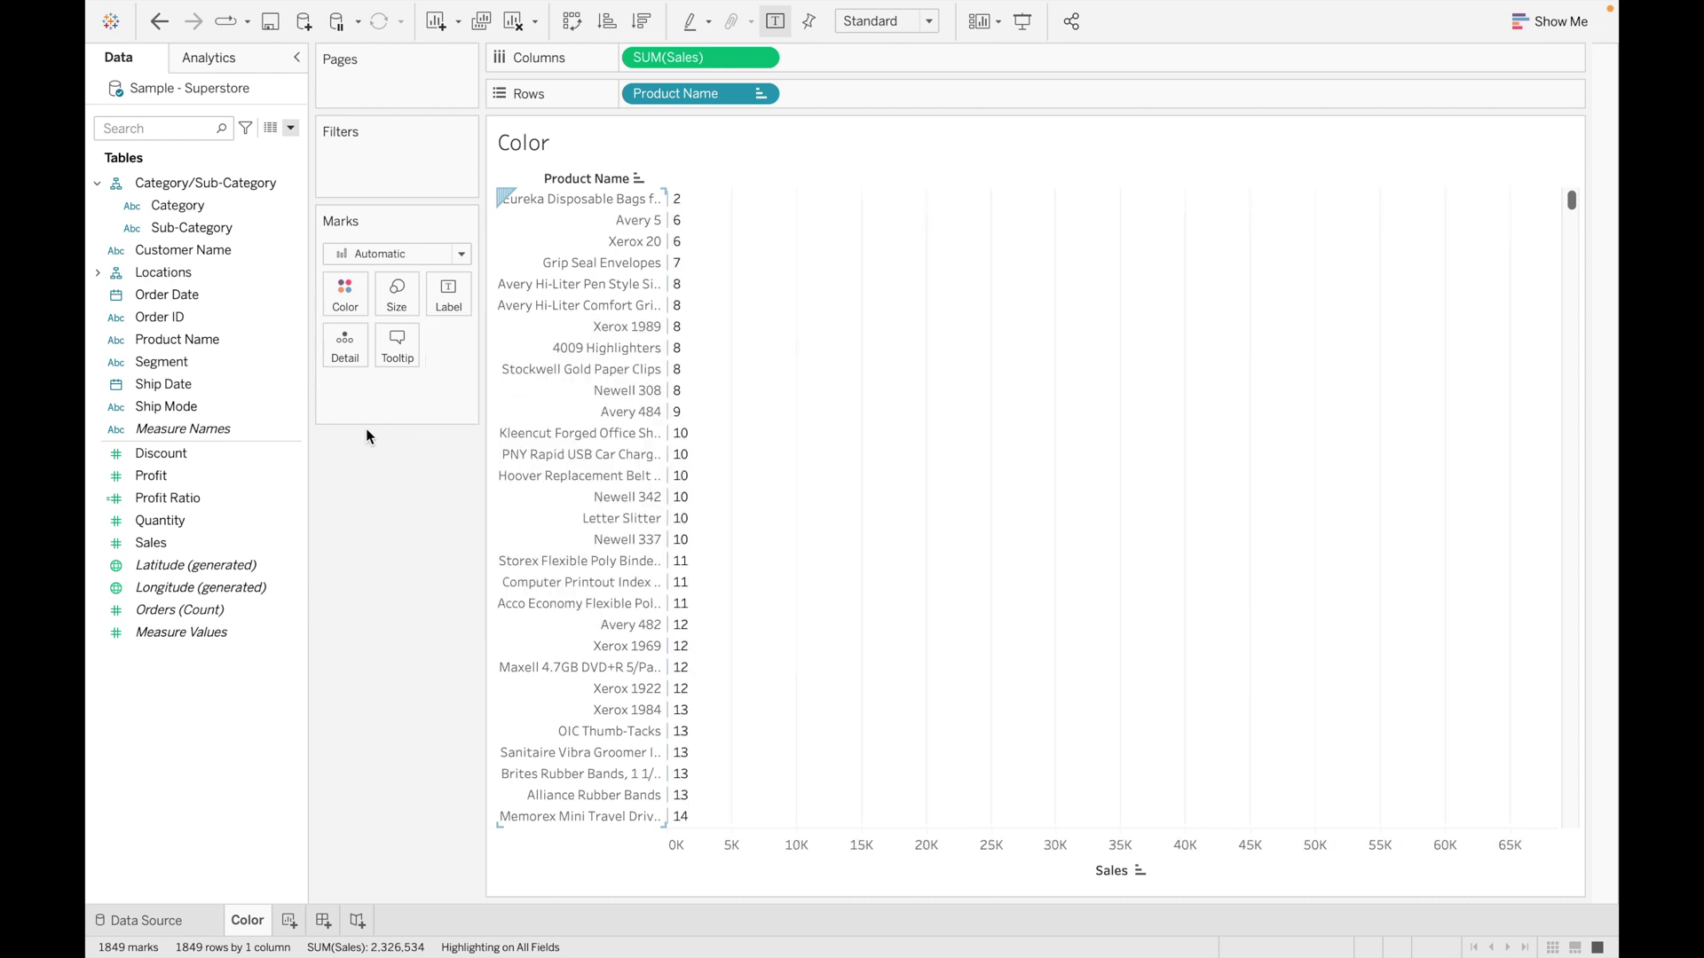
mouse_move(676, 206)
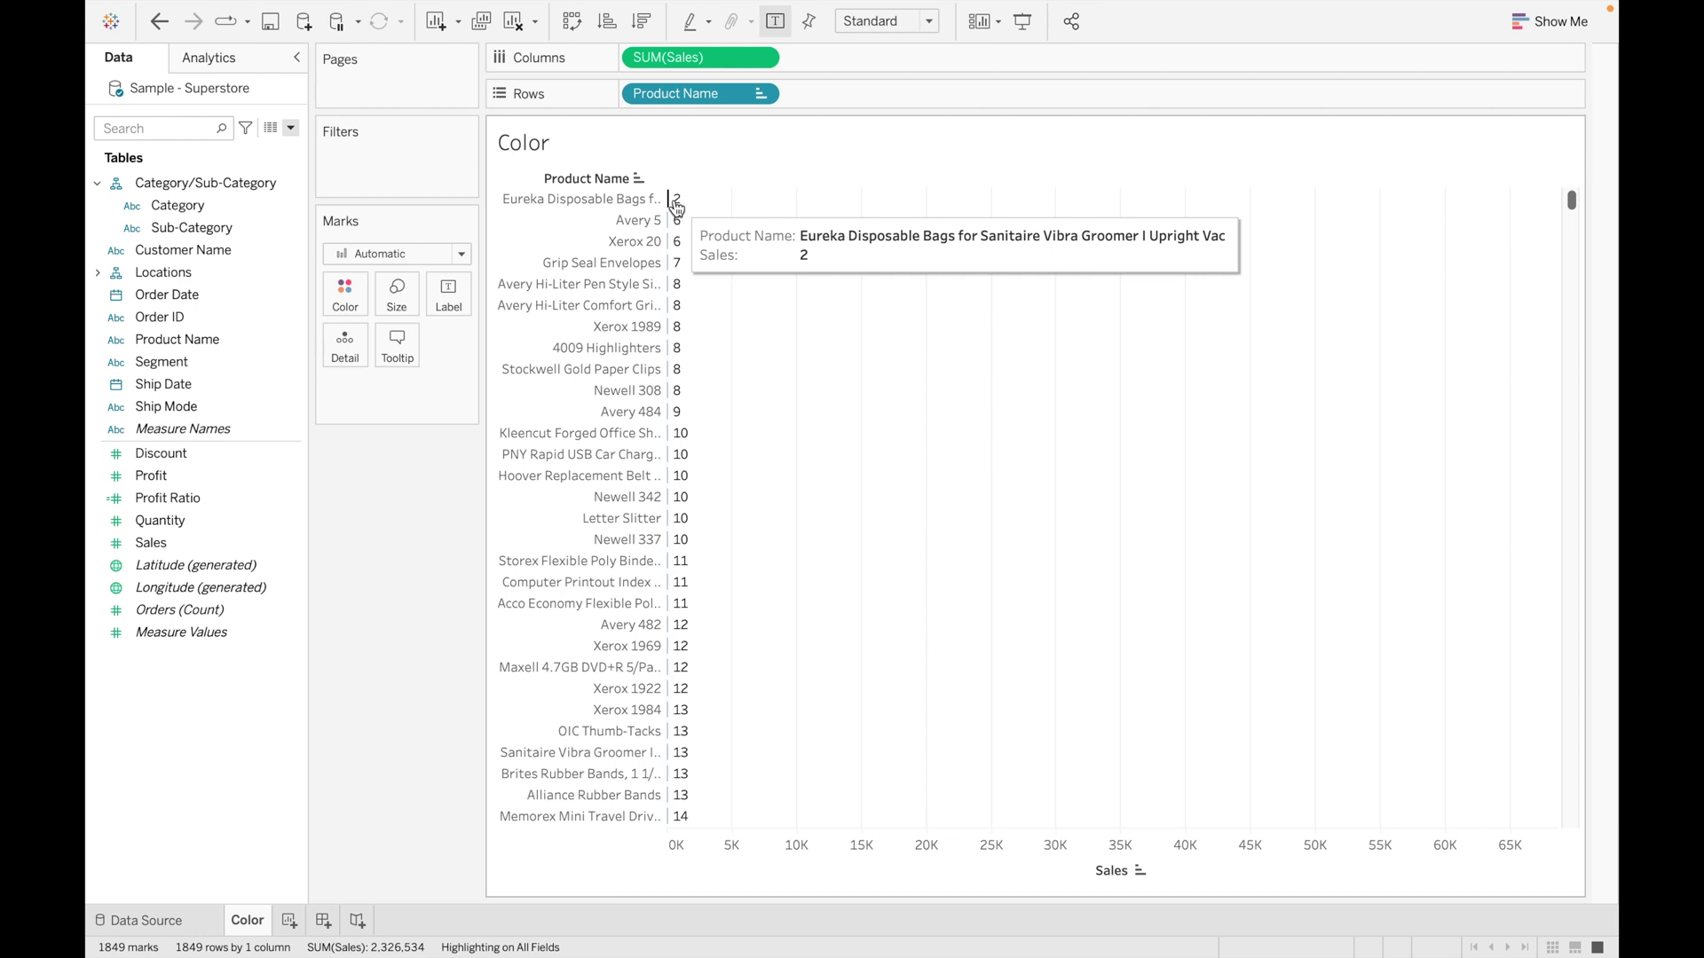
- Sort the products by Sales in descending order, and clear the sort on Product Name
left_click(643, 22)
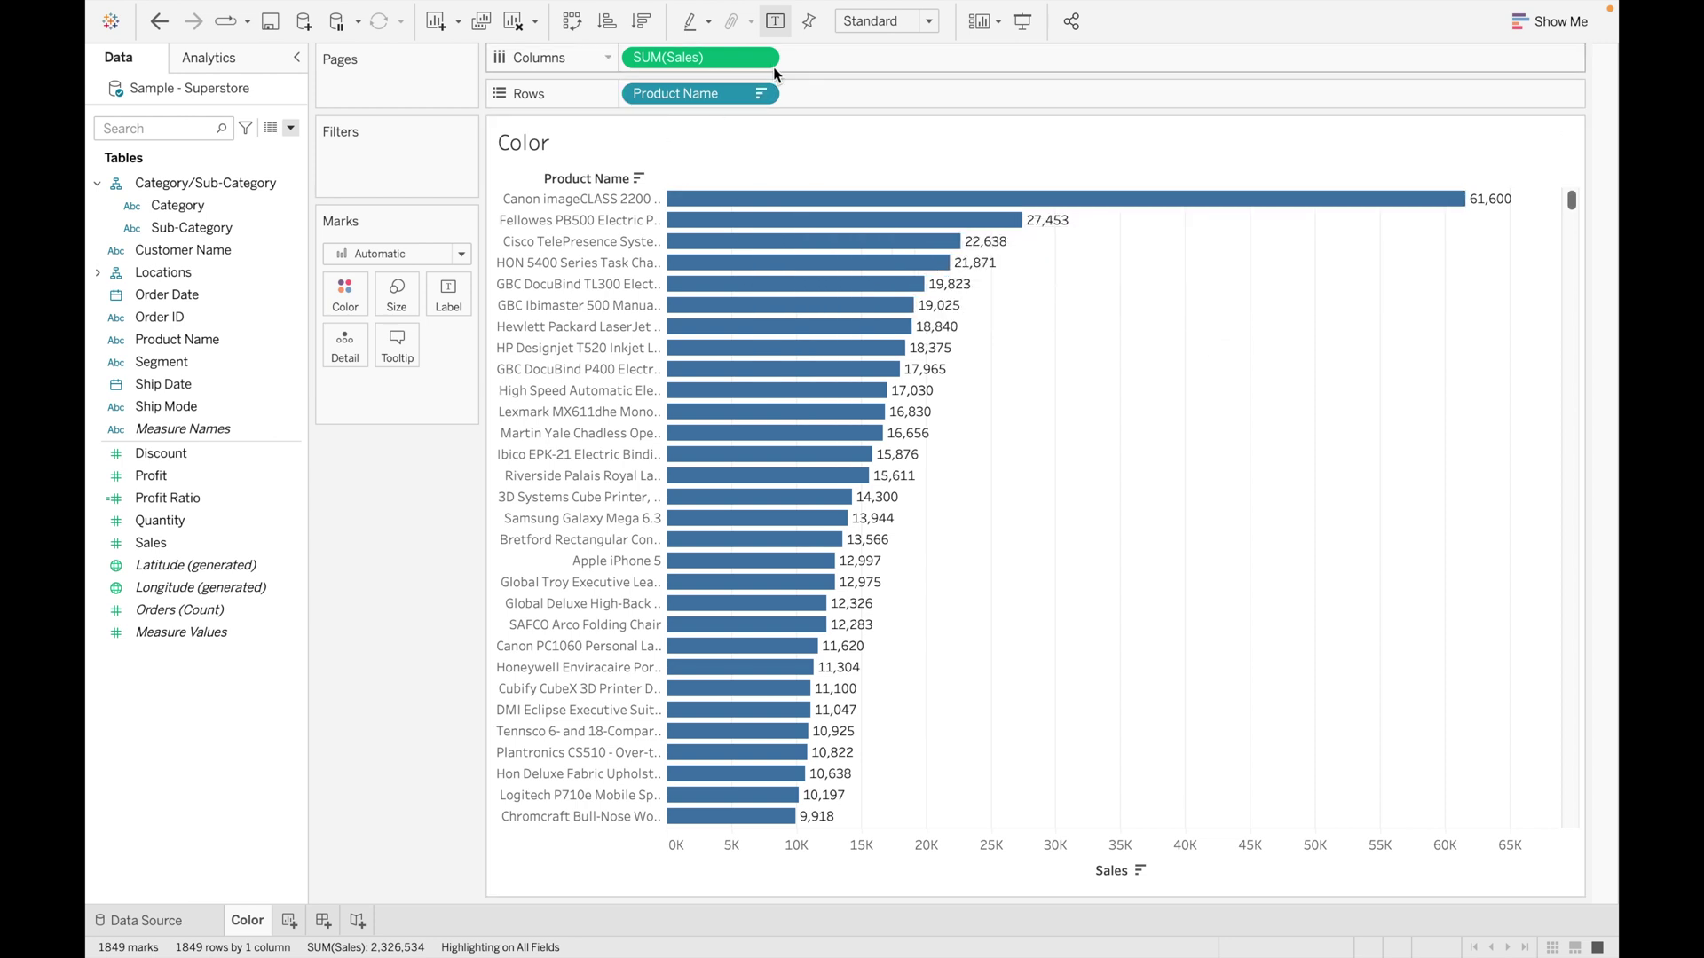
left_click(762, 95)
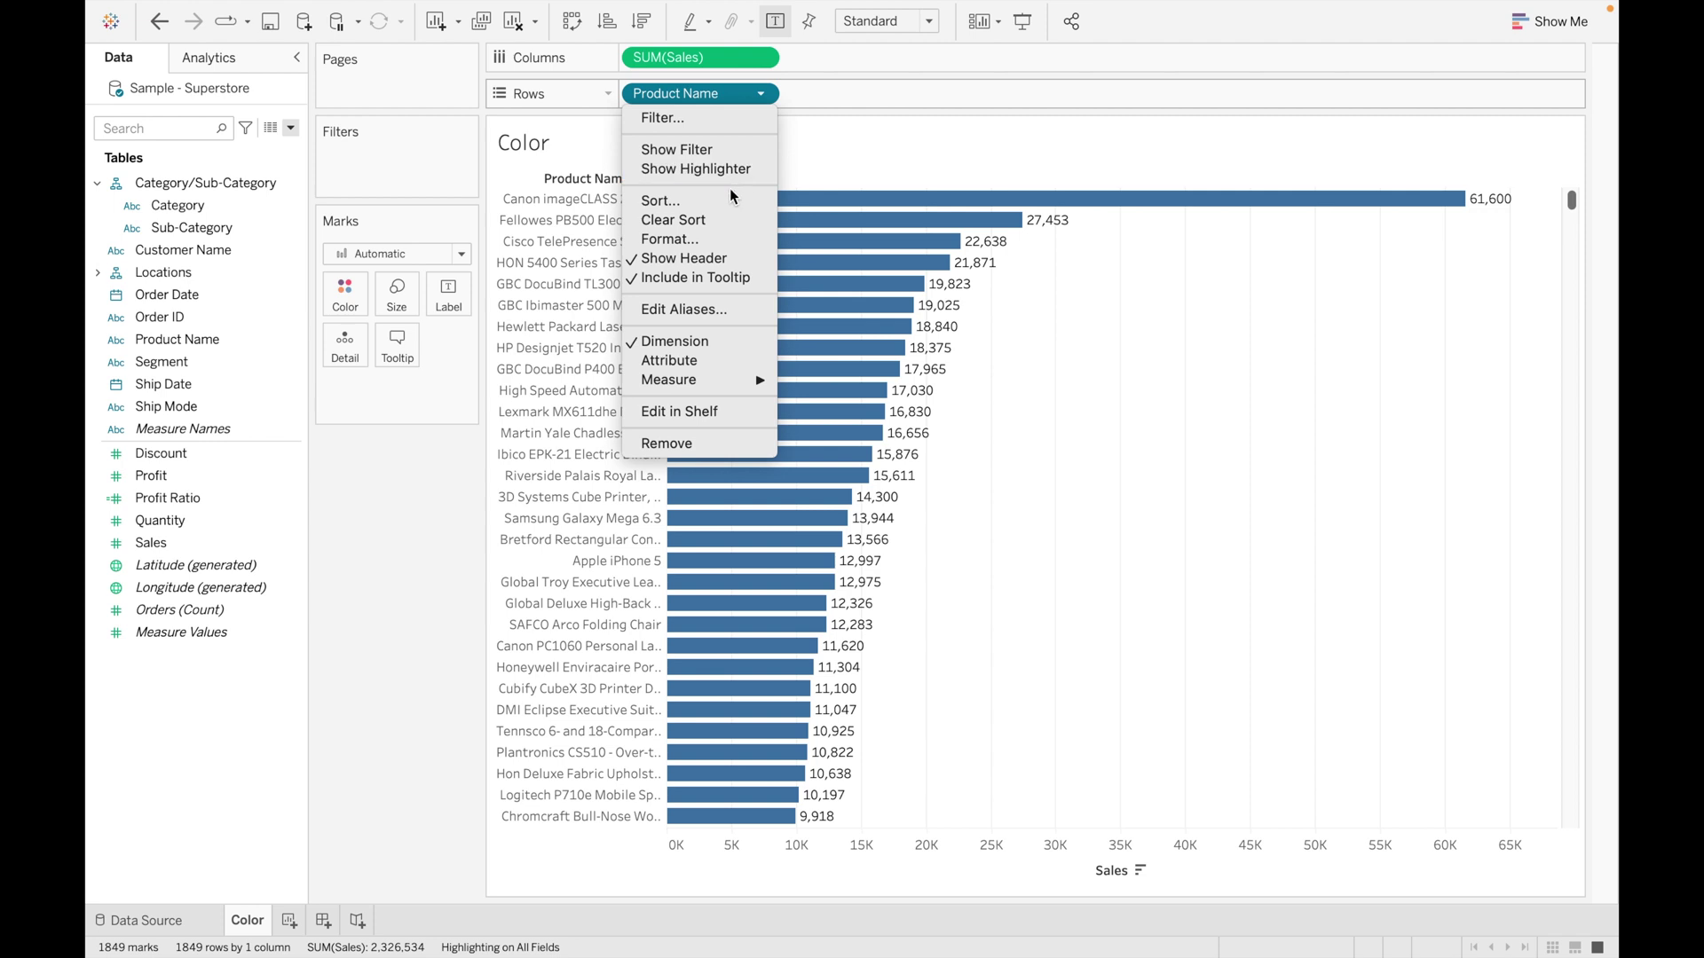
left_click(720, 220)
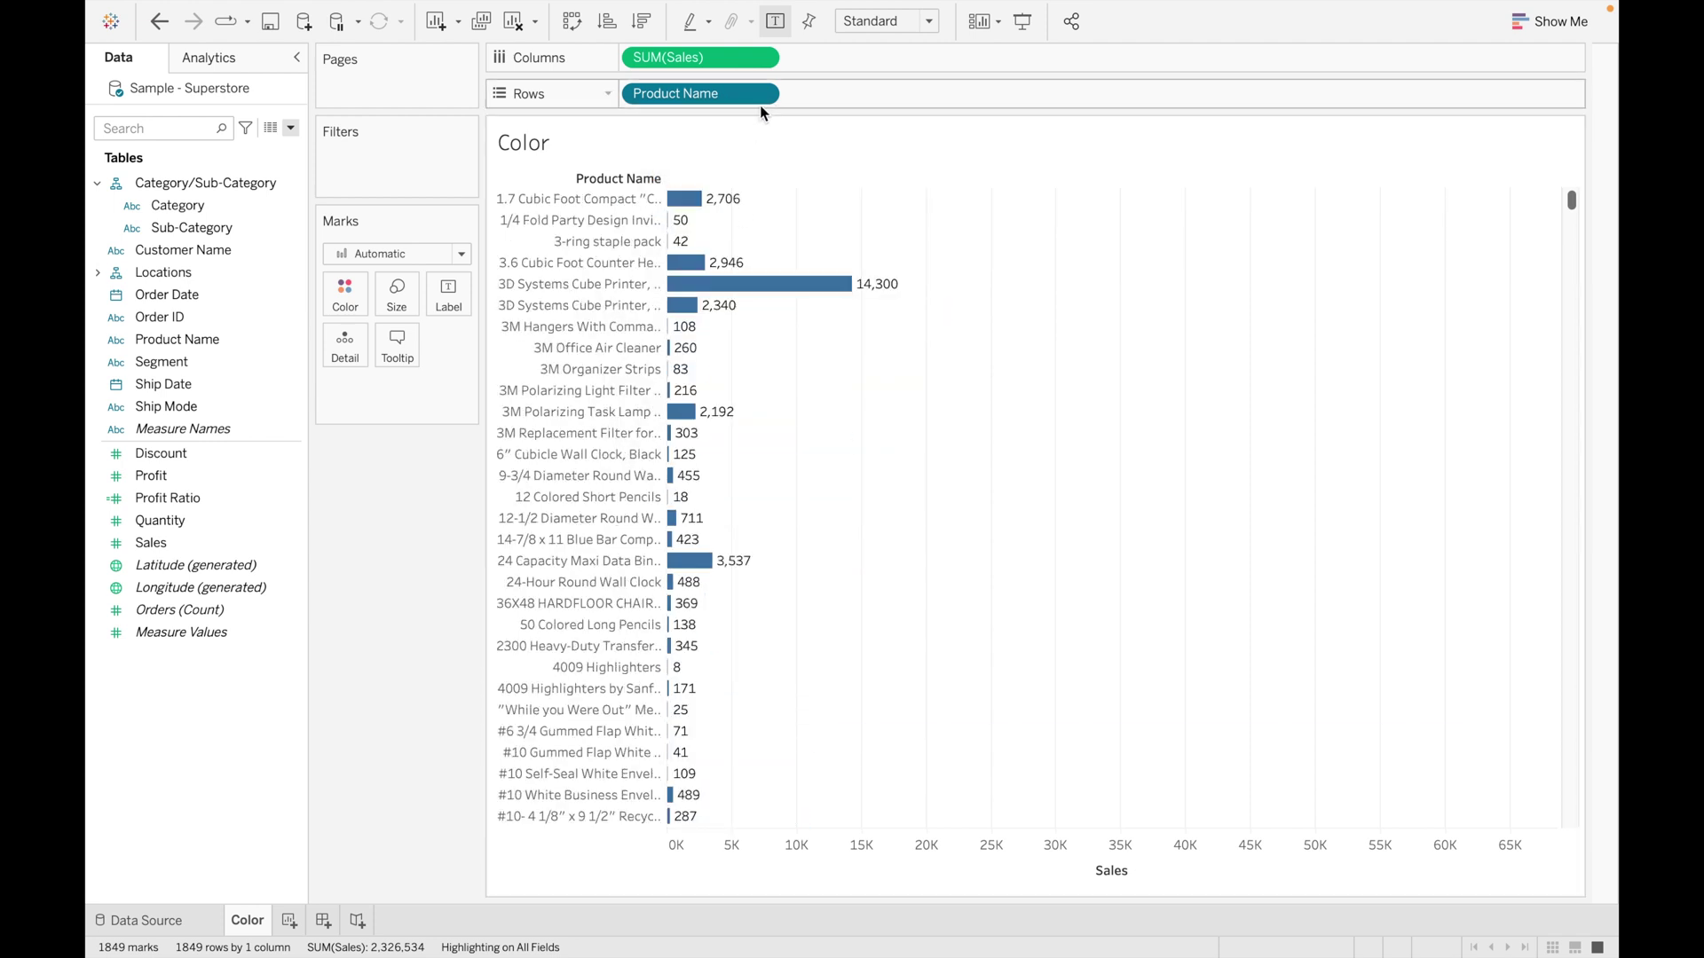
- Open the sort settings of Product Name and switch its data source order to Descending and back to Ascending
left_click(763, 98)
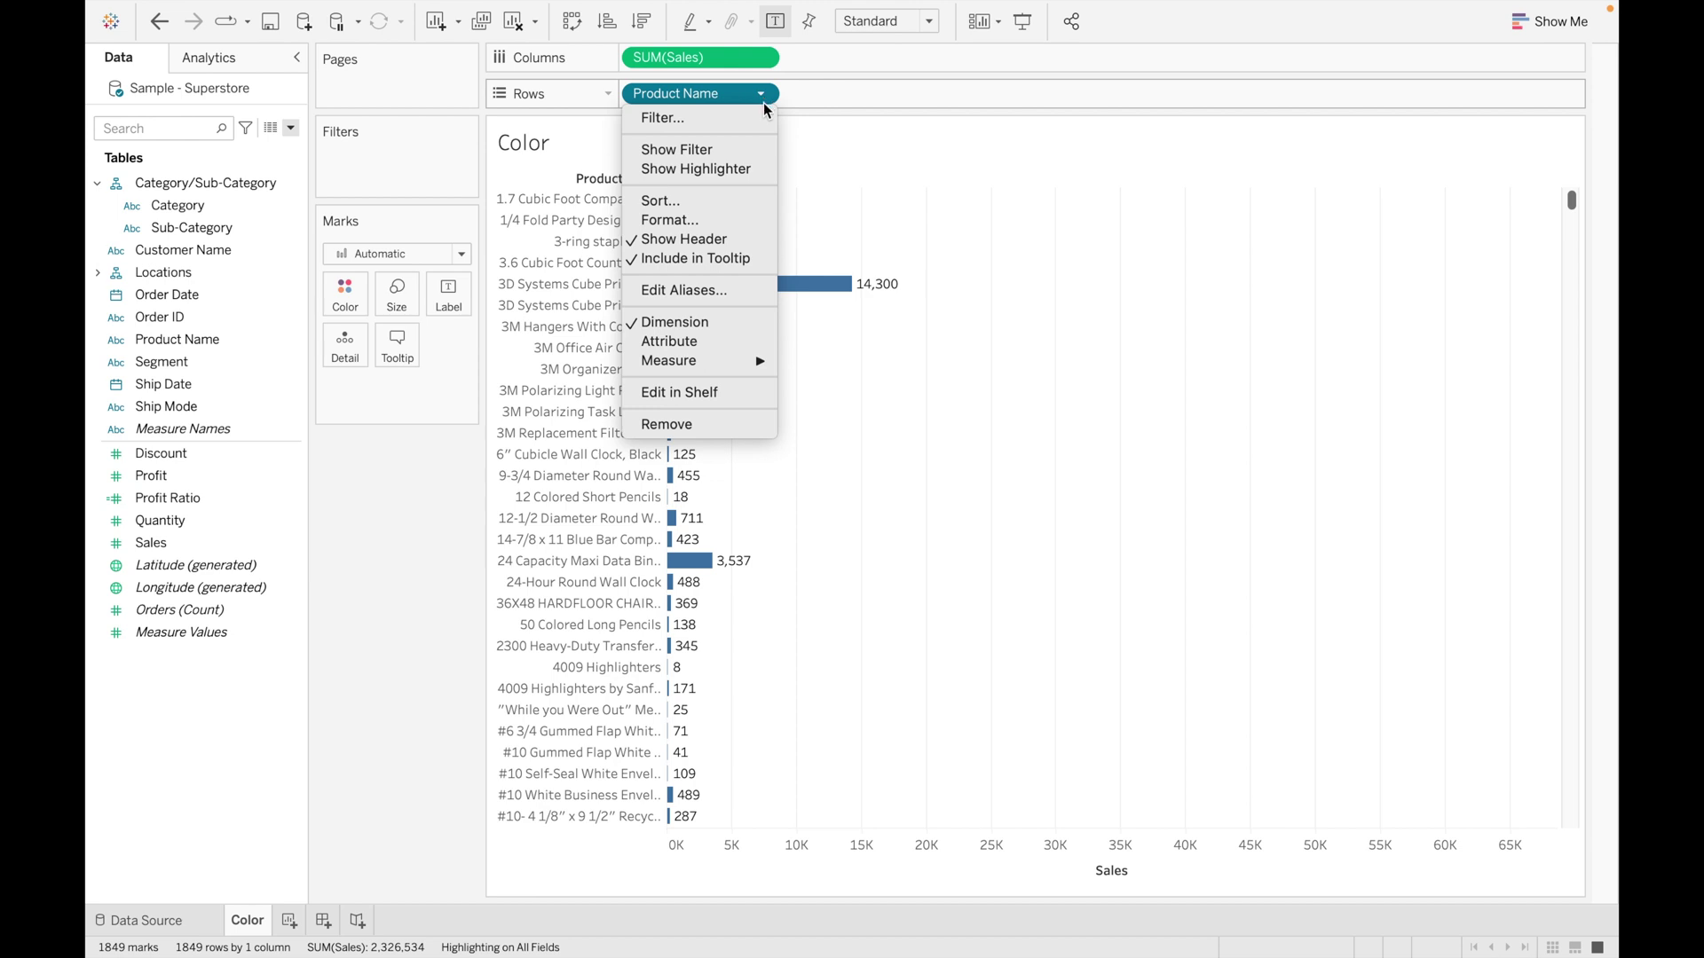
left_click(694, 201)
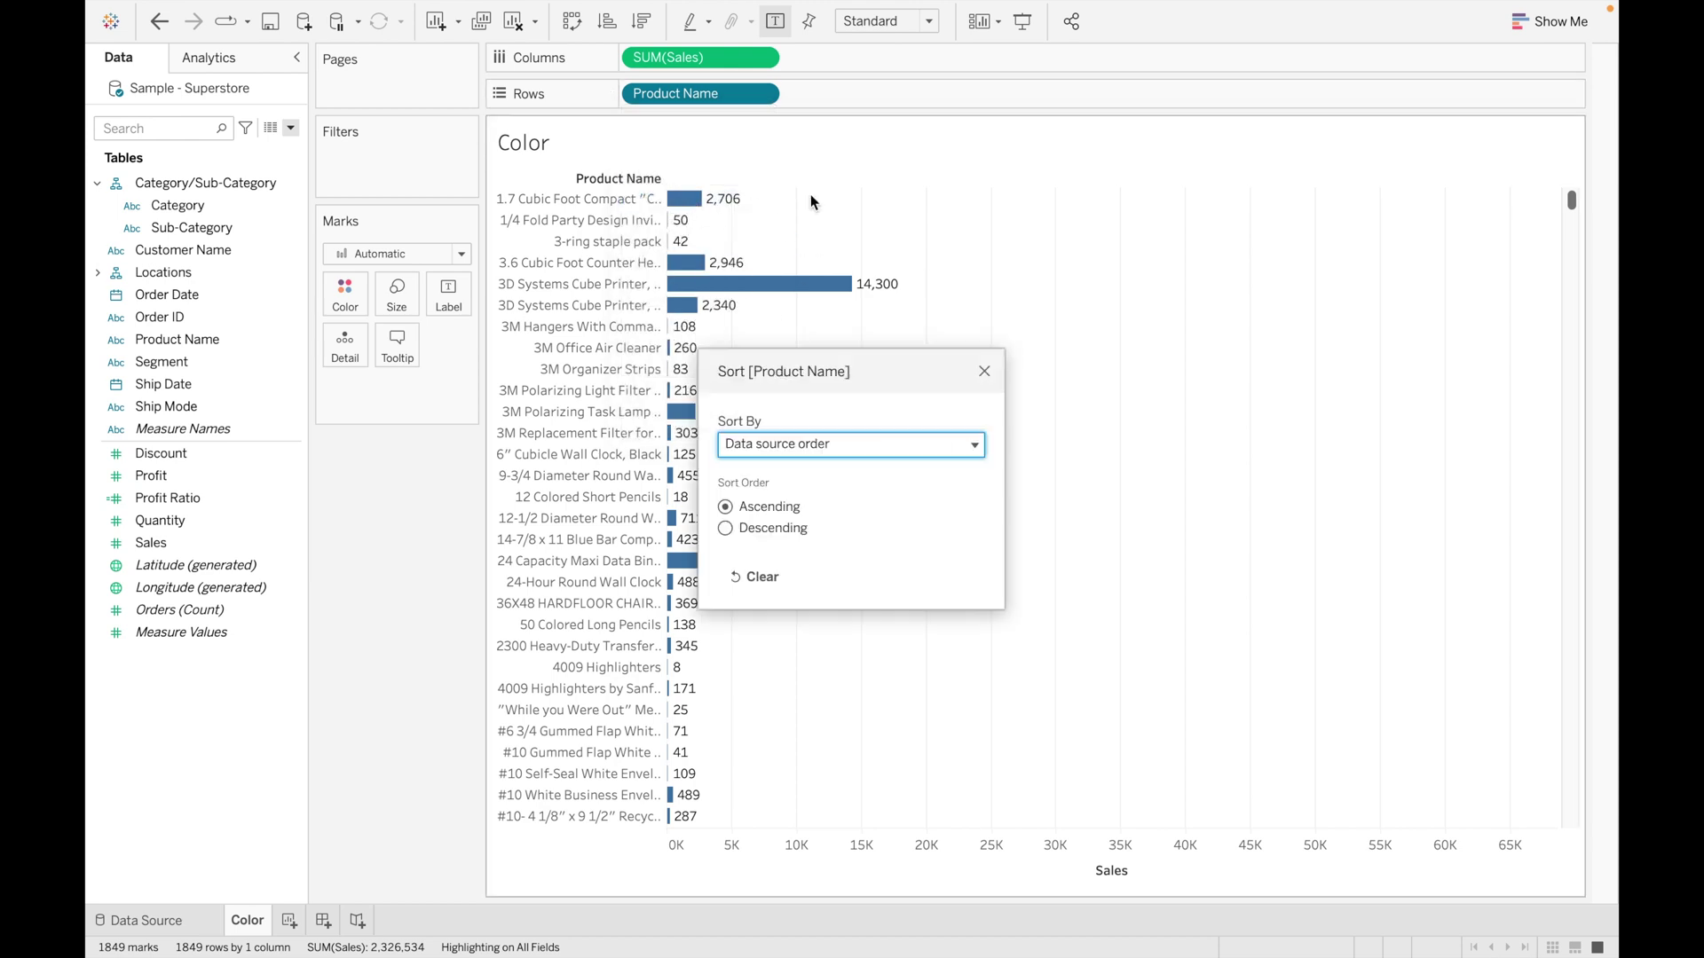
left_click(975, 446)
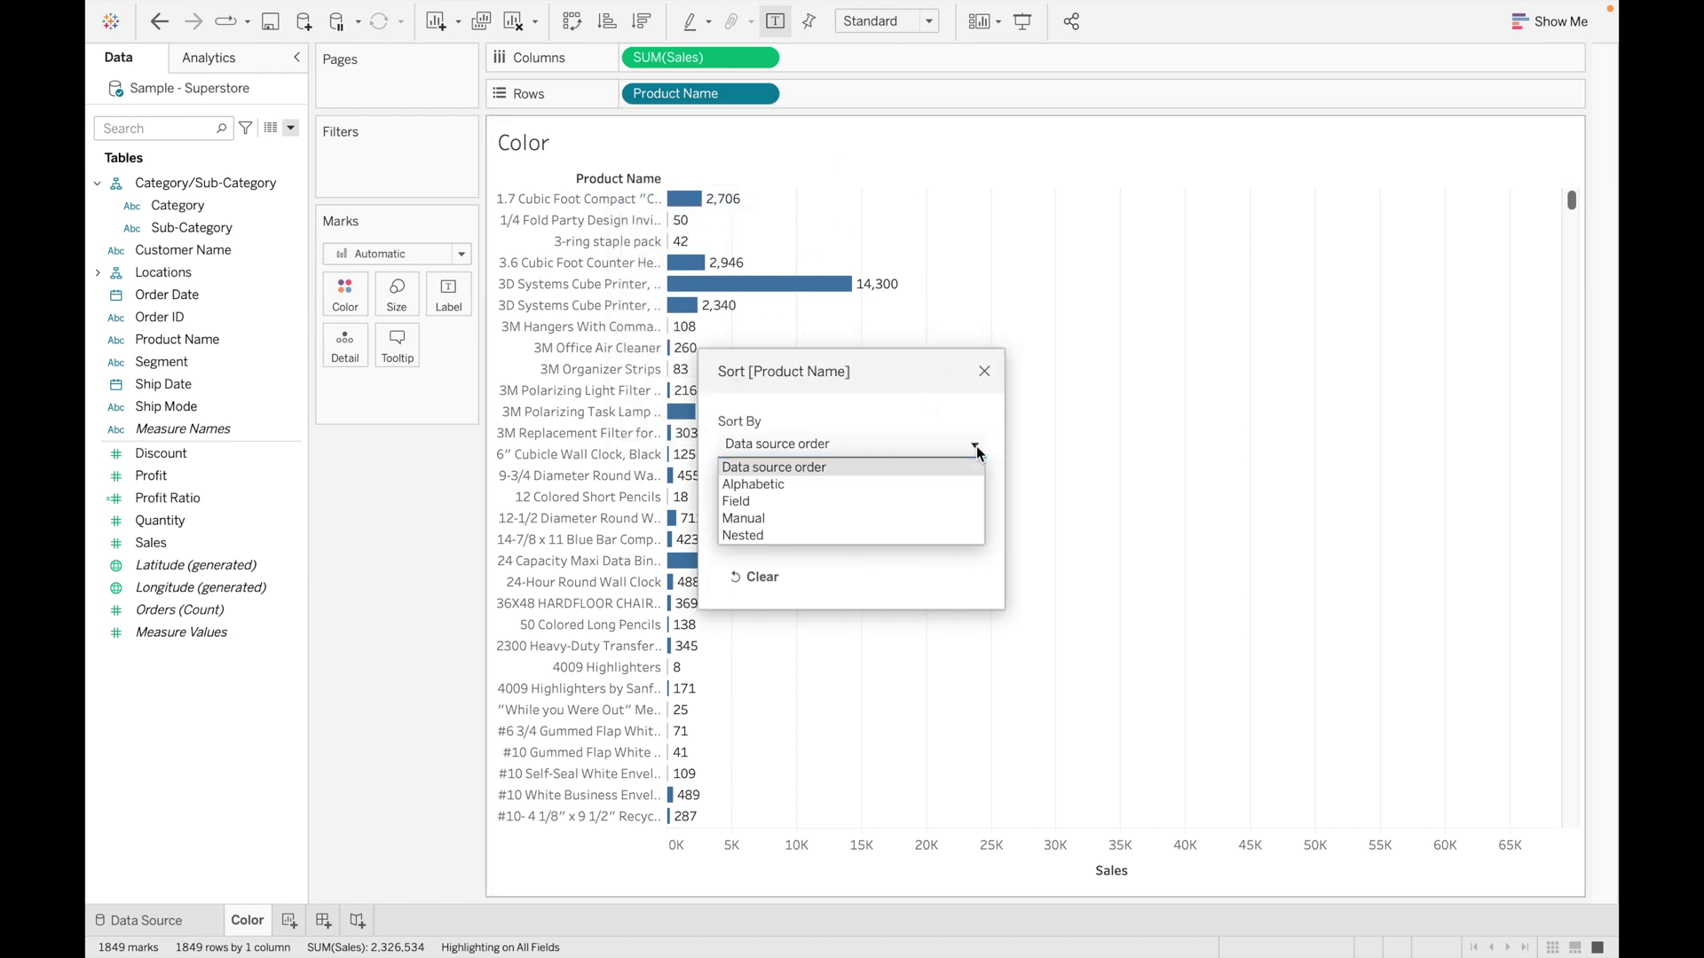
left_click(976, 447)
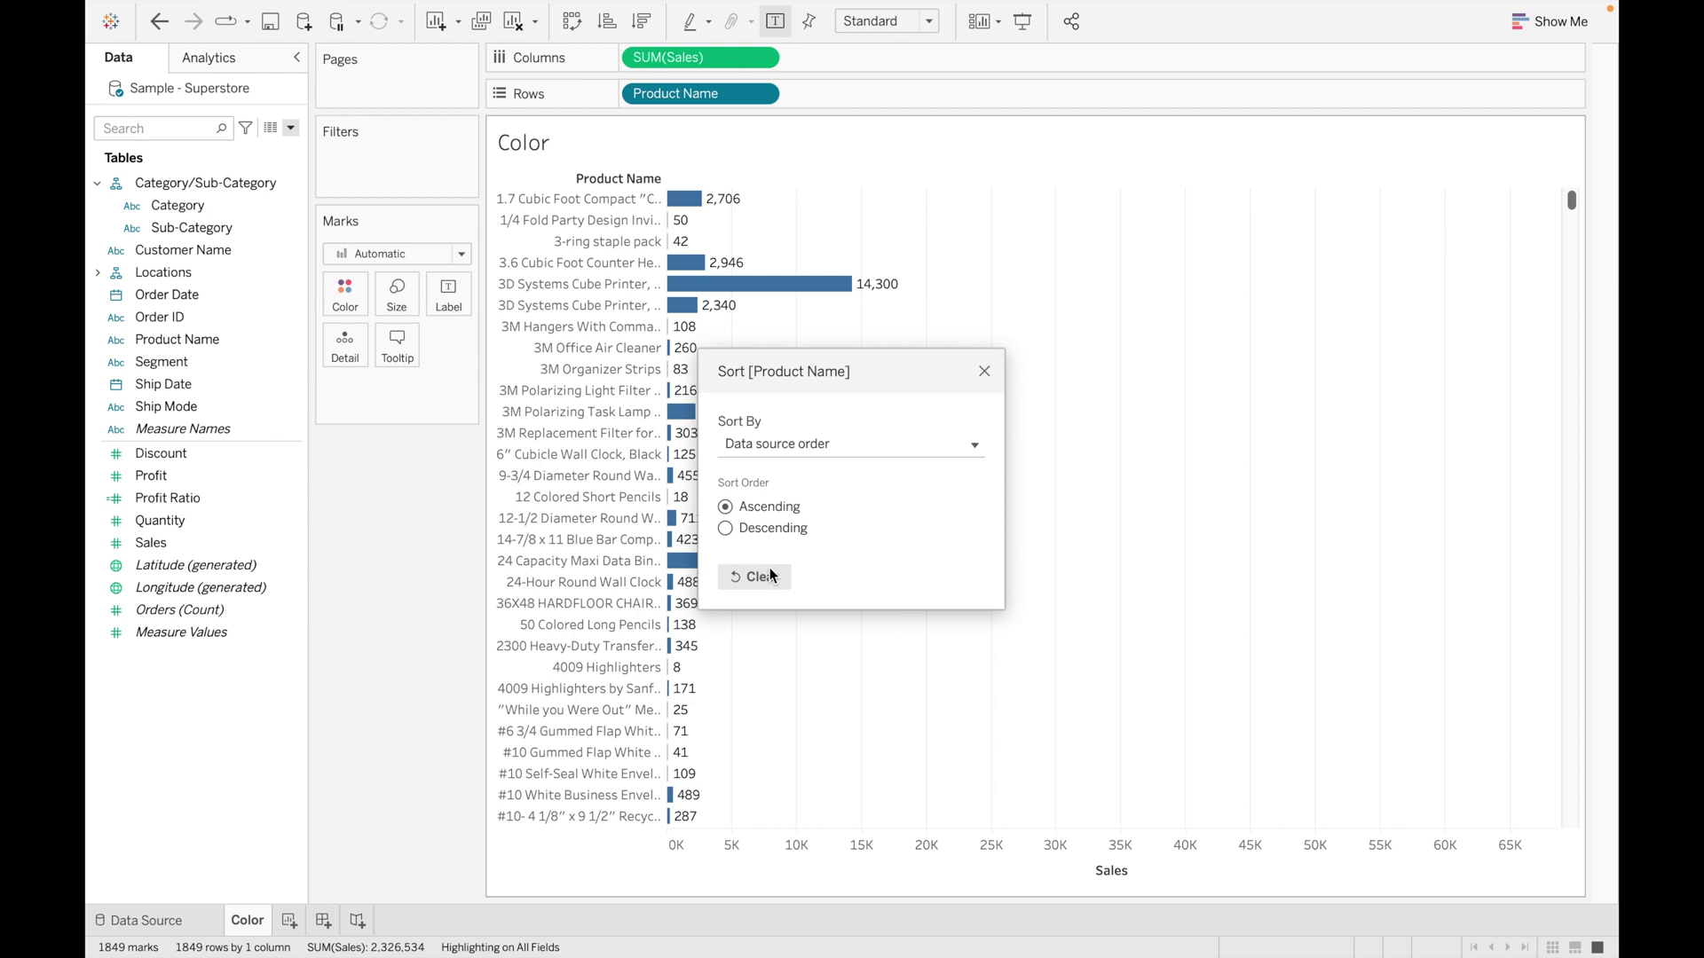
left_click(725, 528)
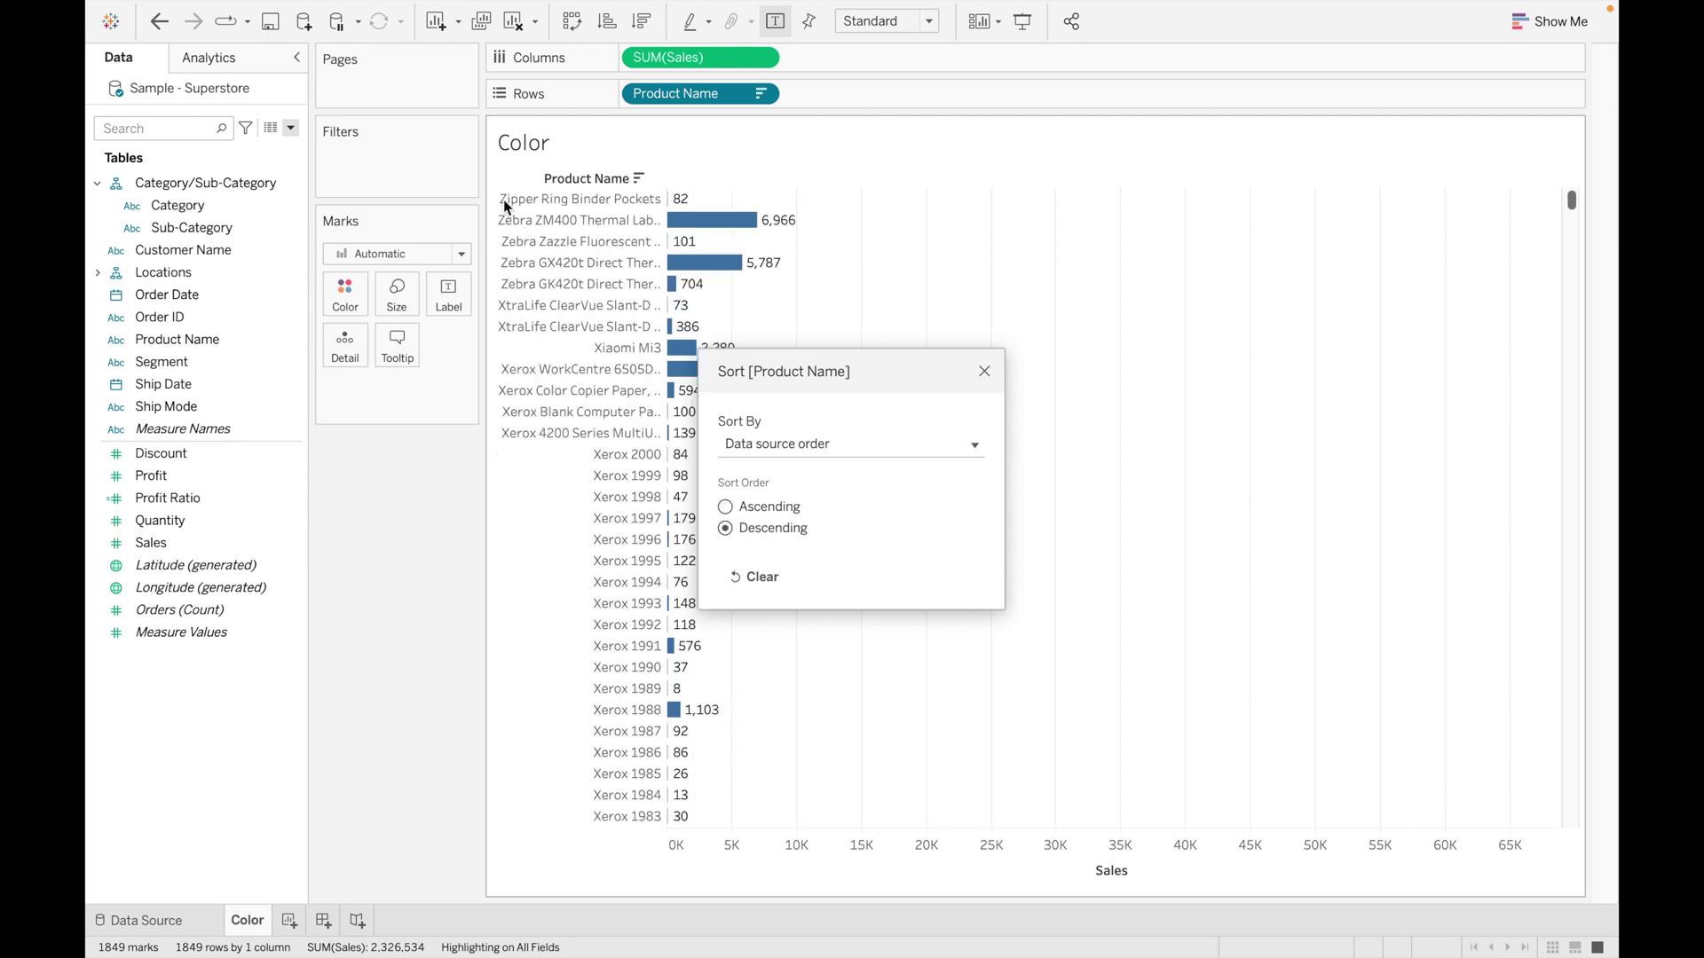
left_click(726, 508)
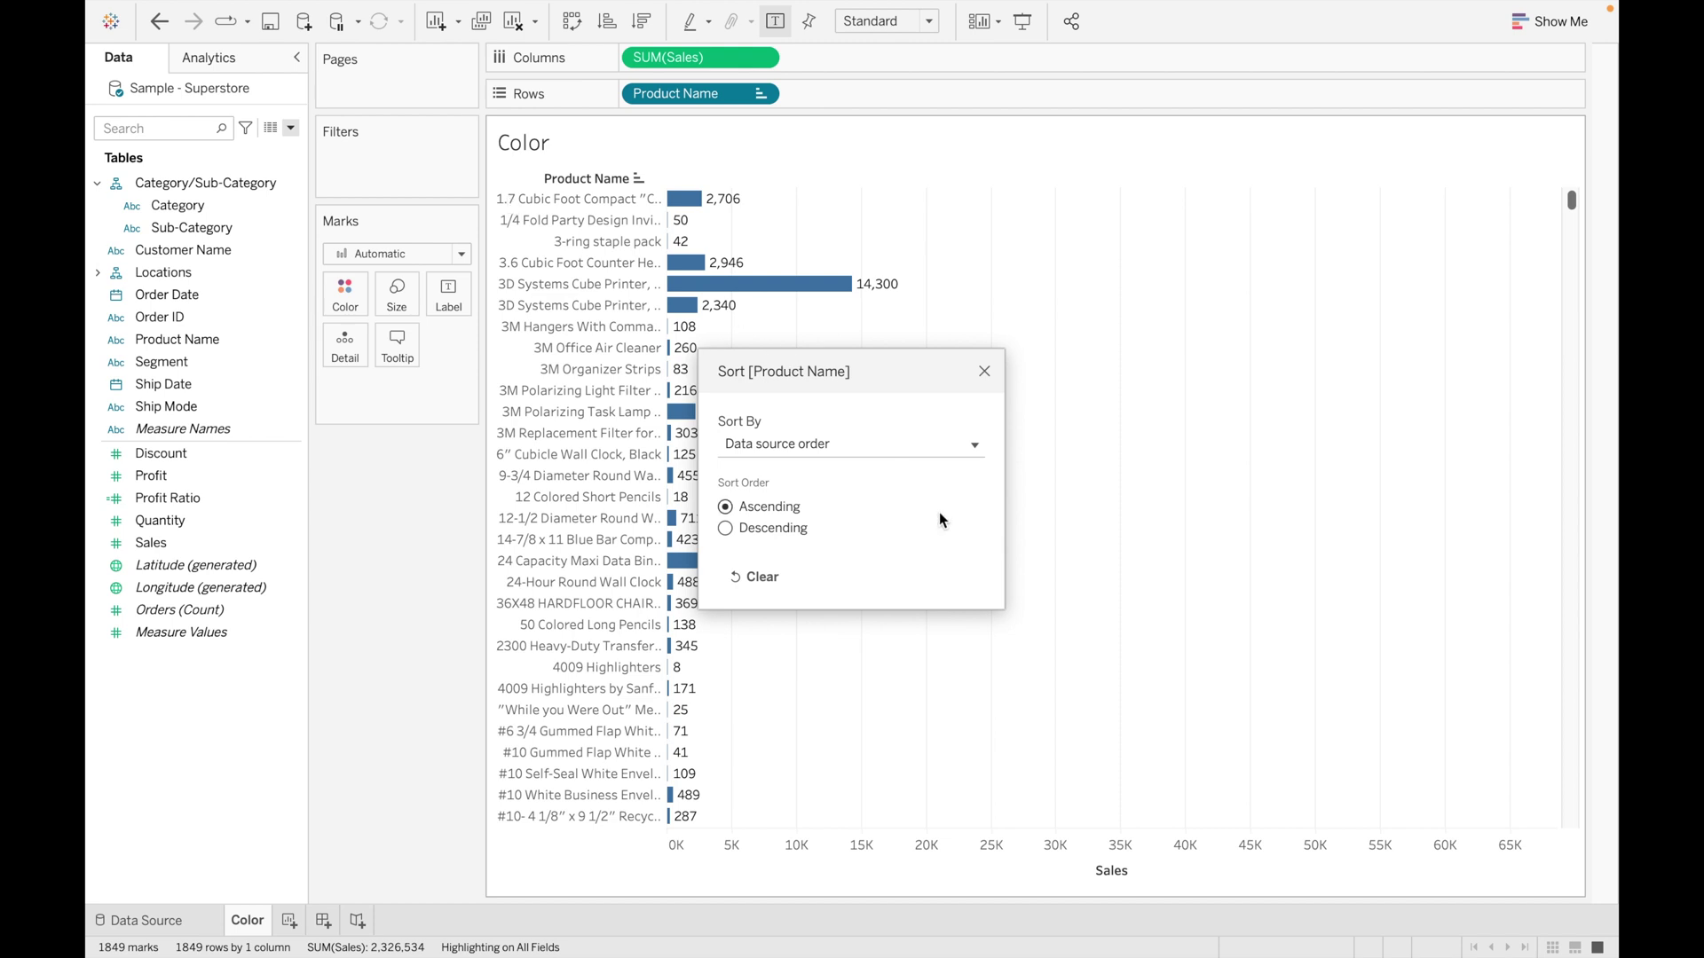
- Sort Product Name by Alphabetic in ascending order and look through the reordered product list
left_click(973, 446)
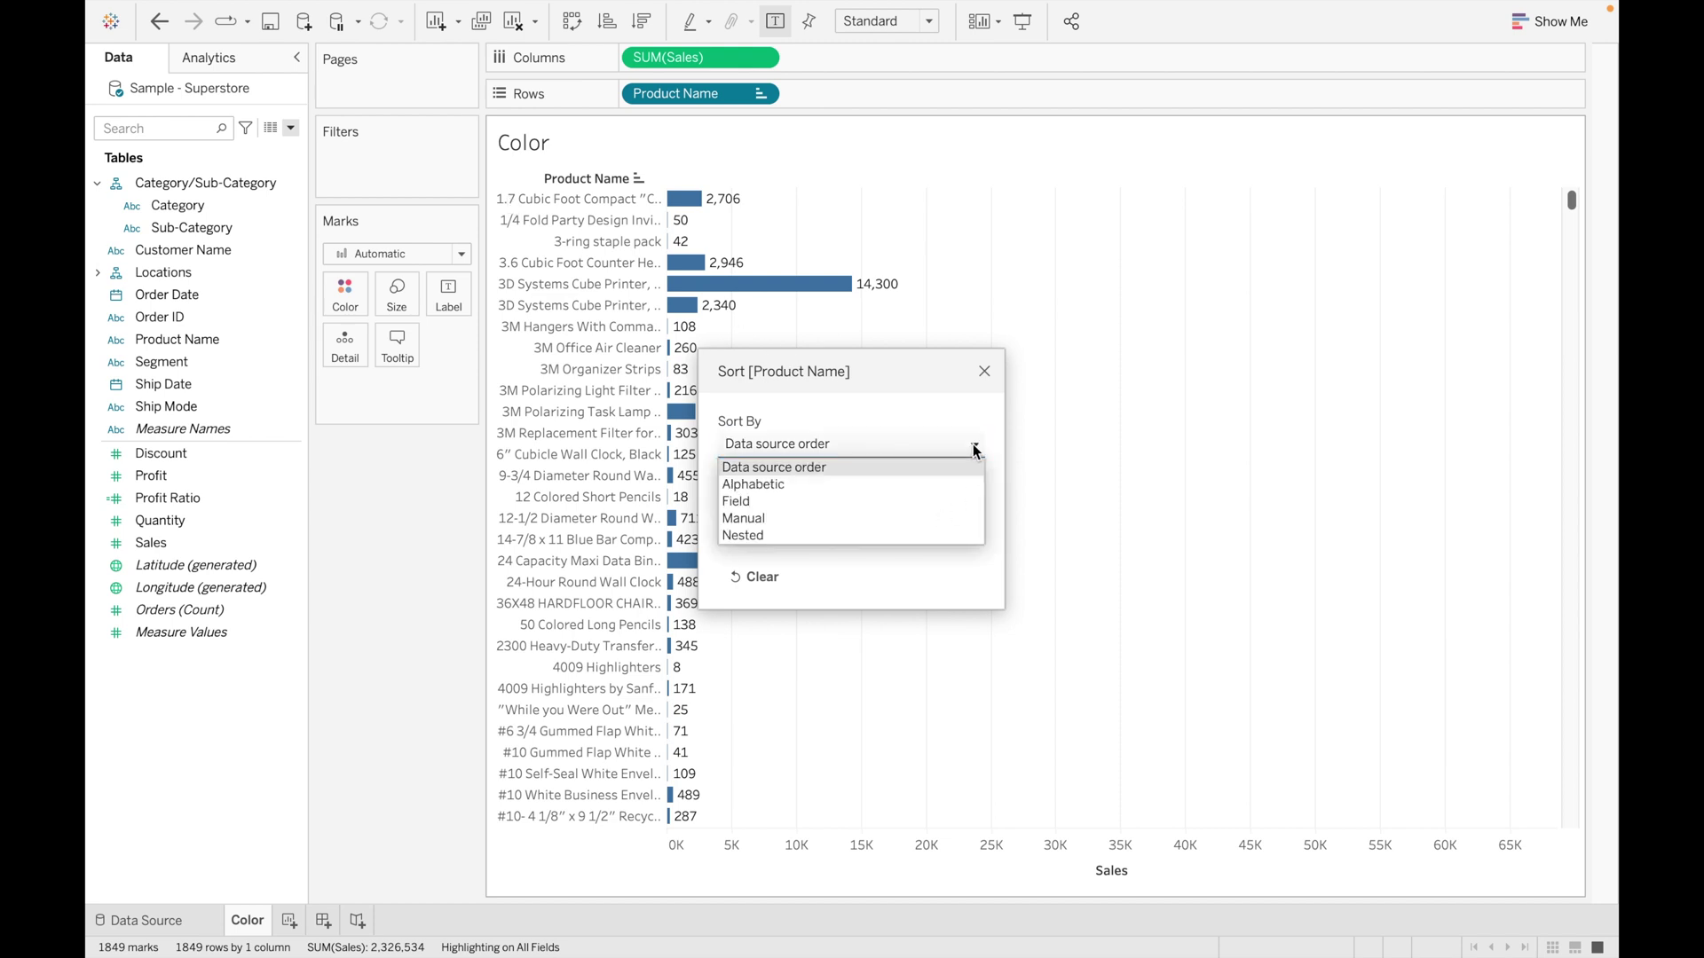
left_click(857, 484)
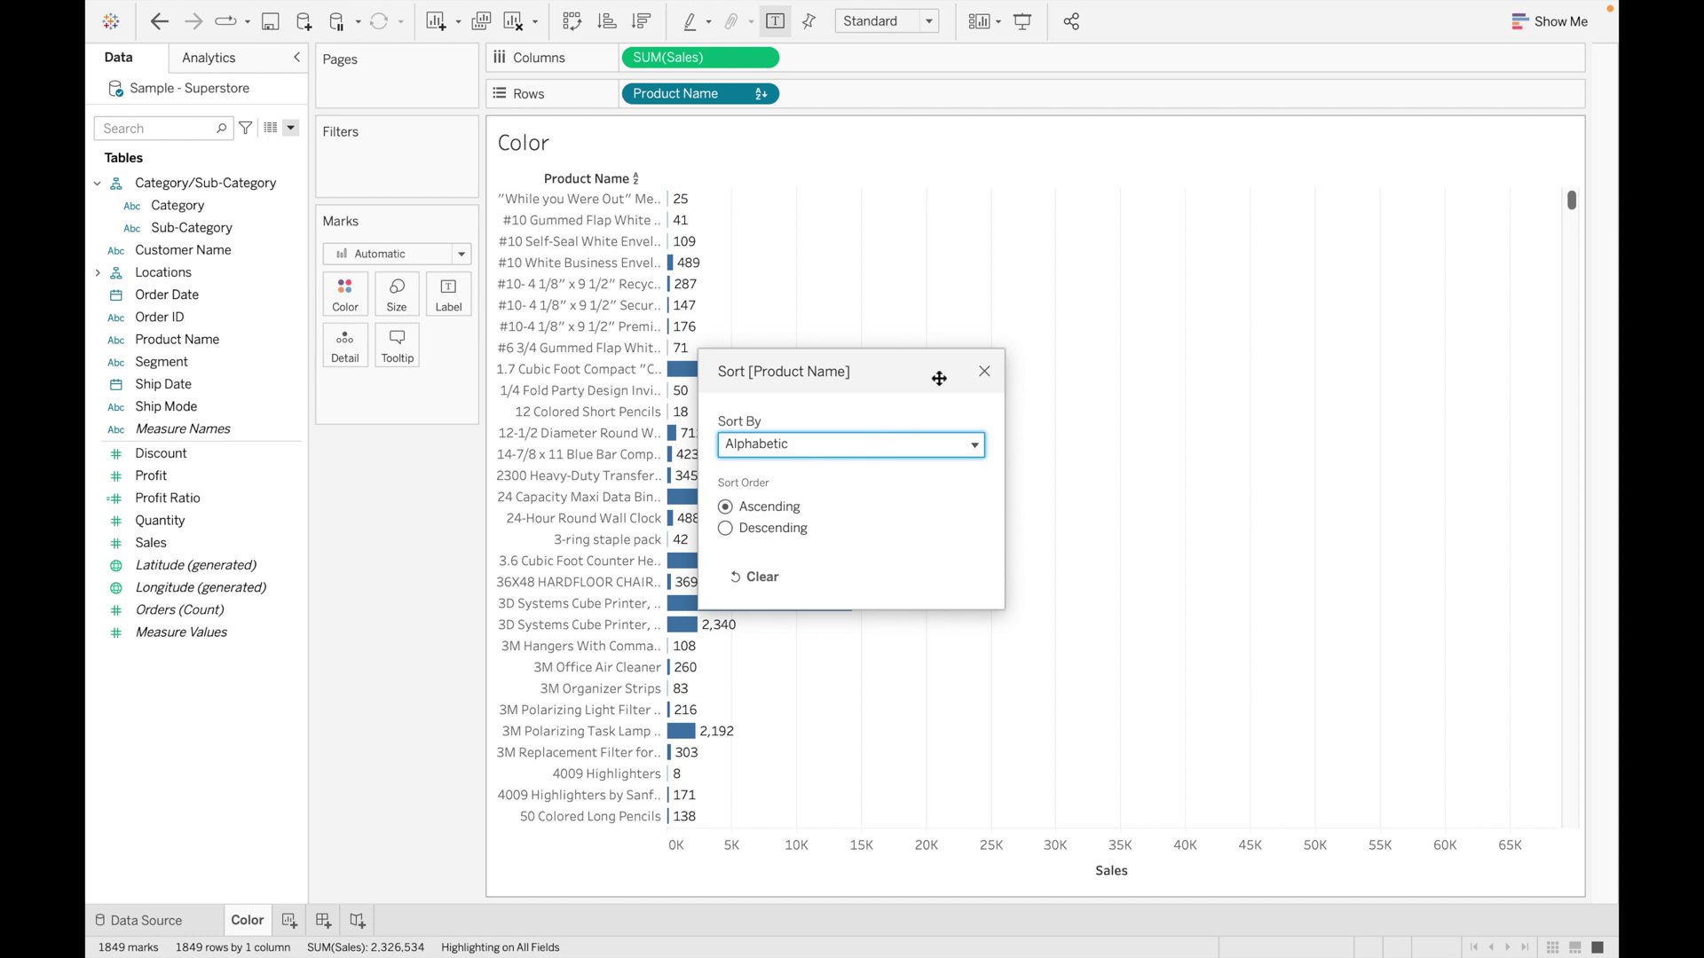
left_click(985, 371)
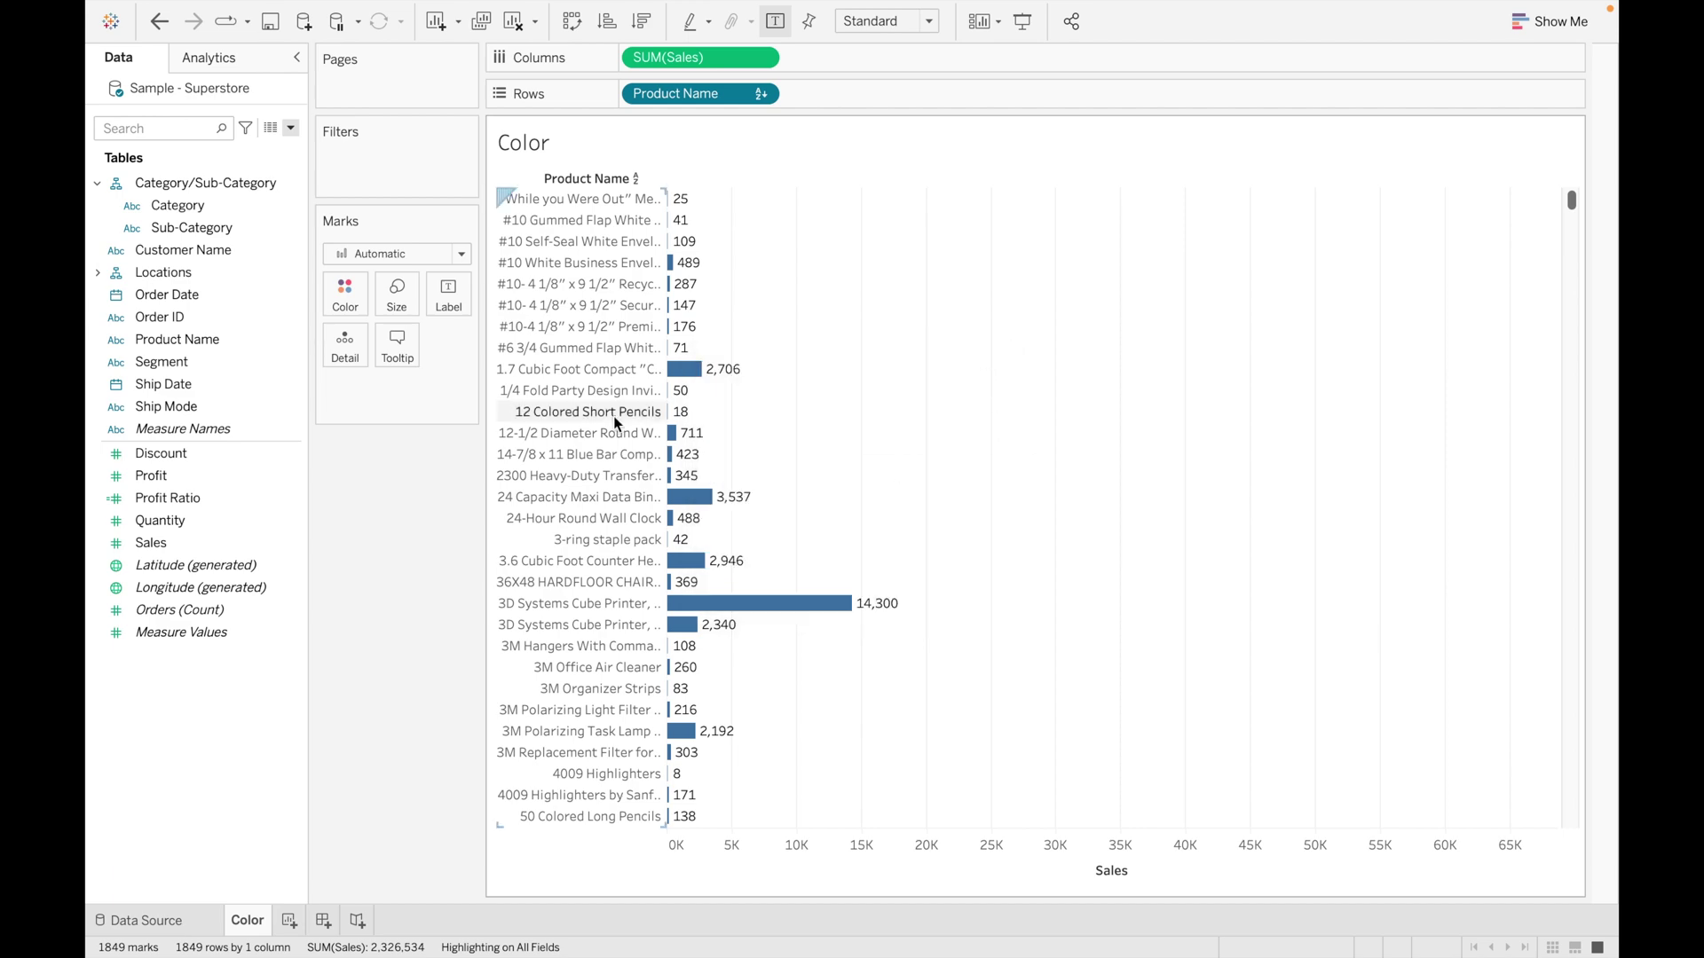
scroll(617, 423, "down", 15)
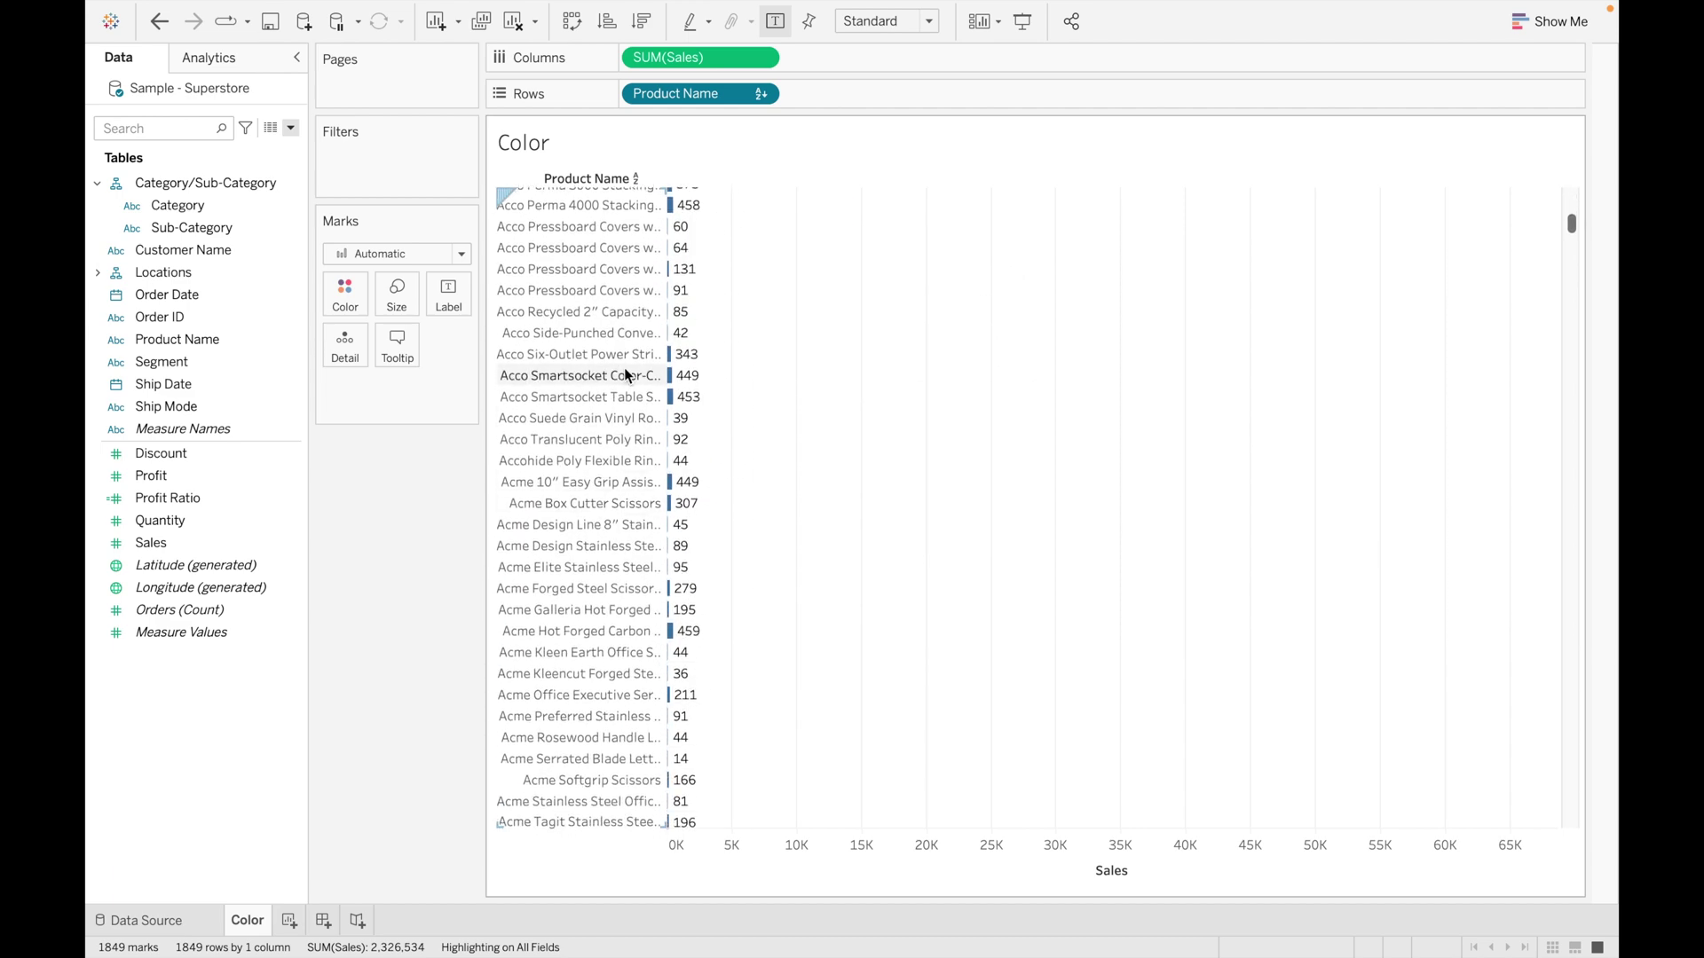
scroll(625, 367, "up", 15)
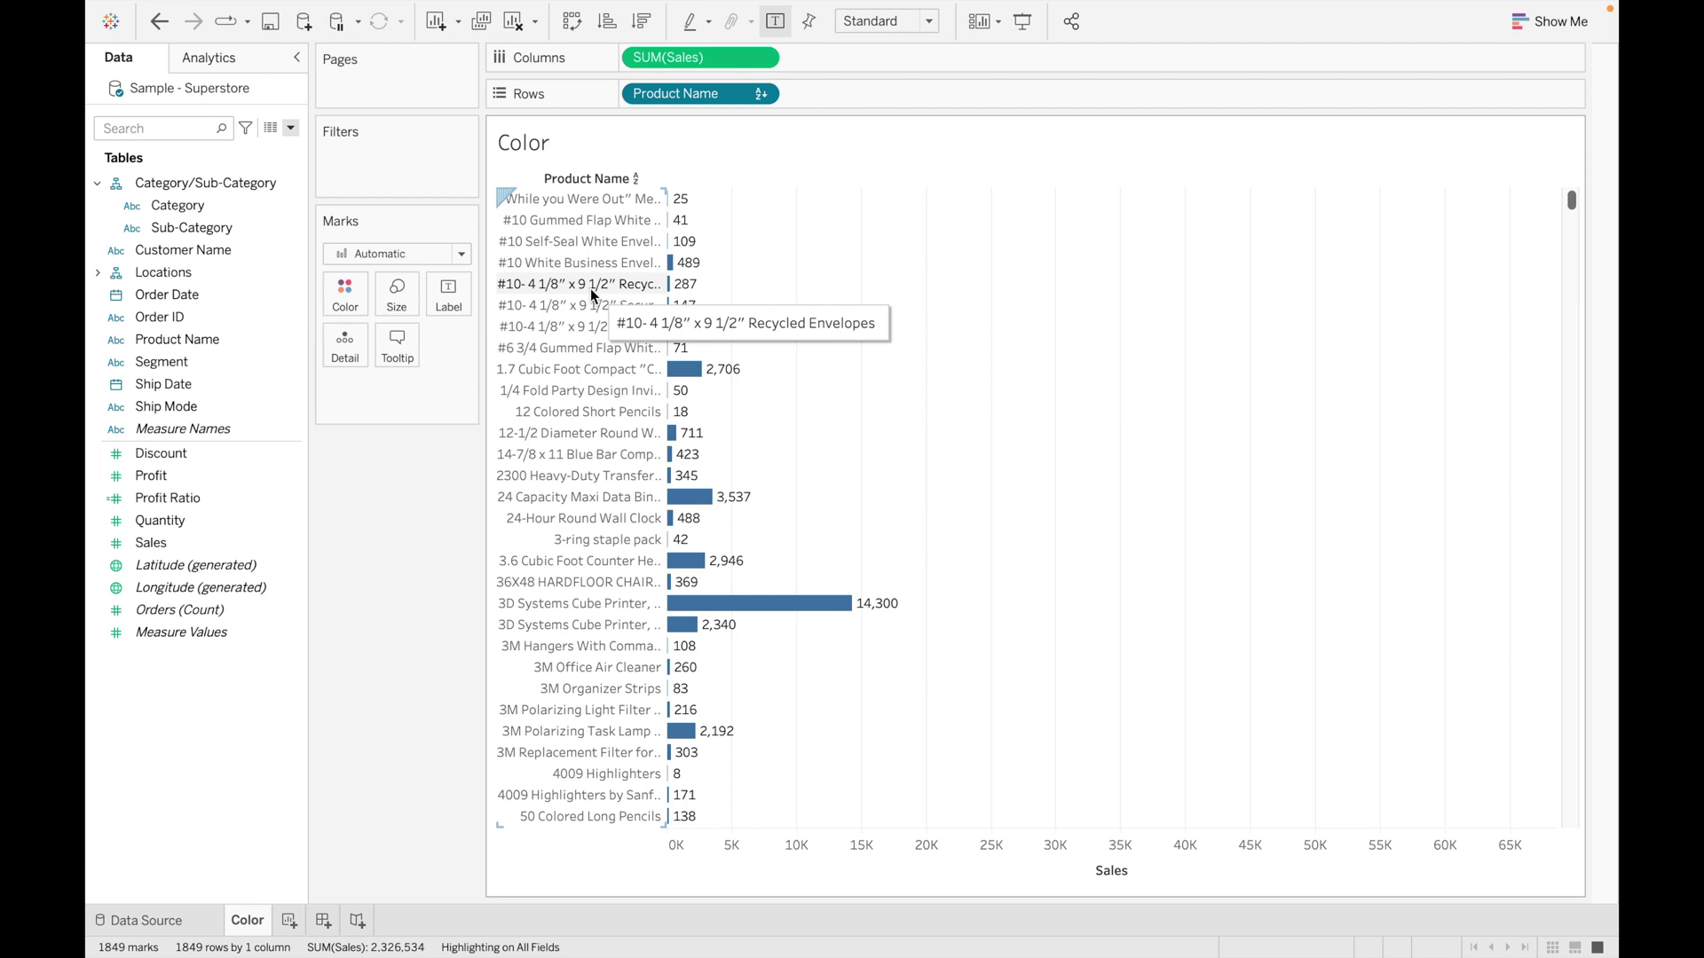
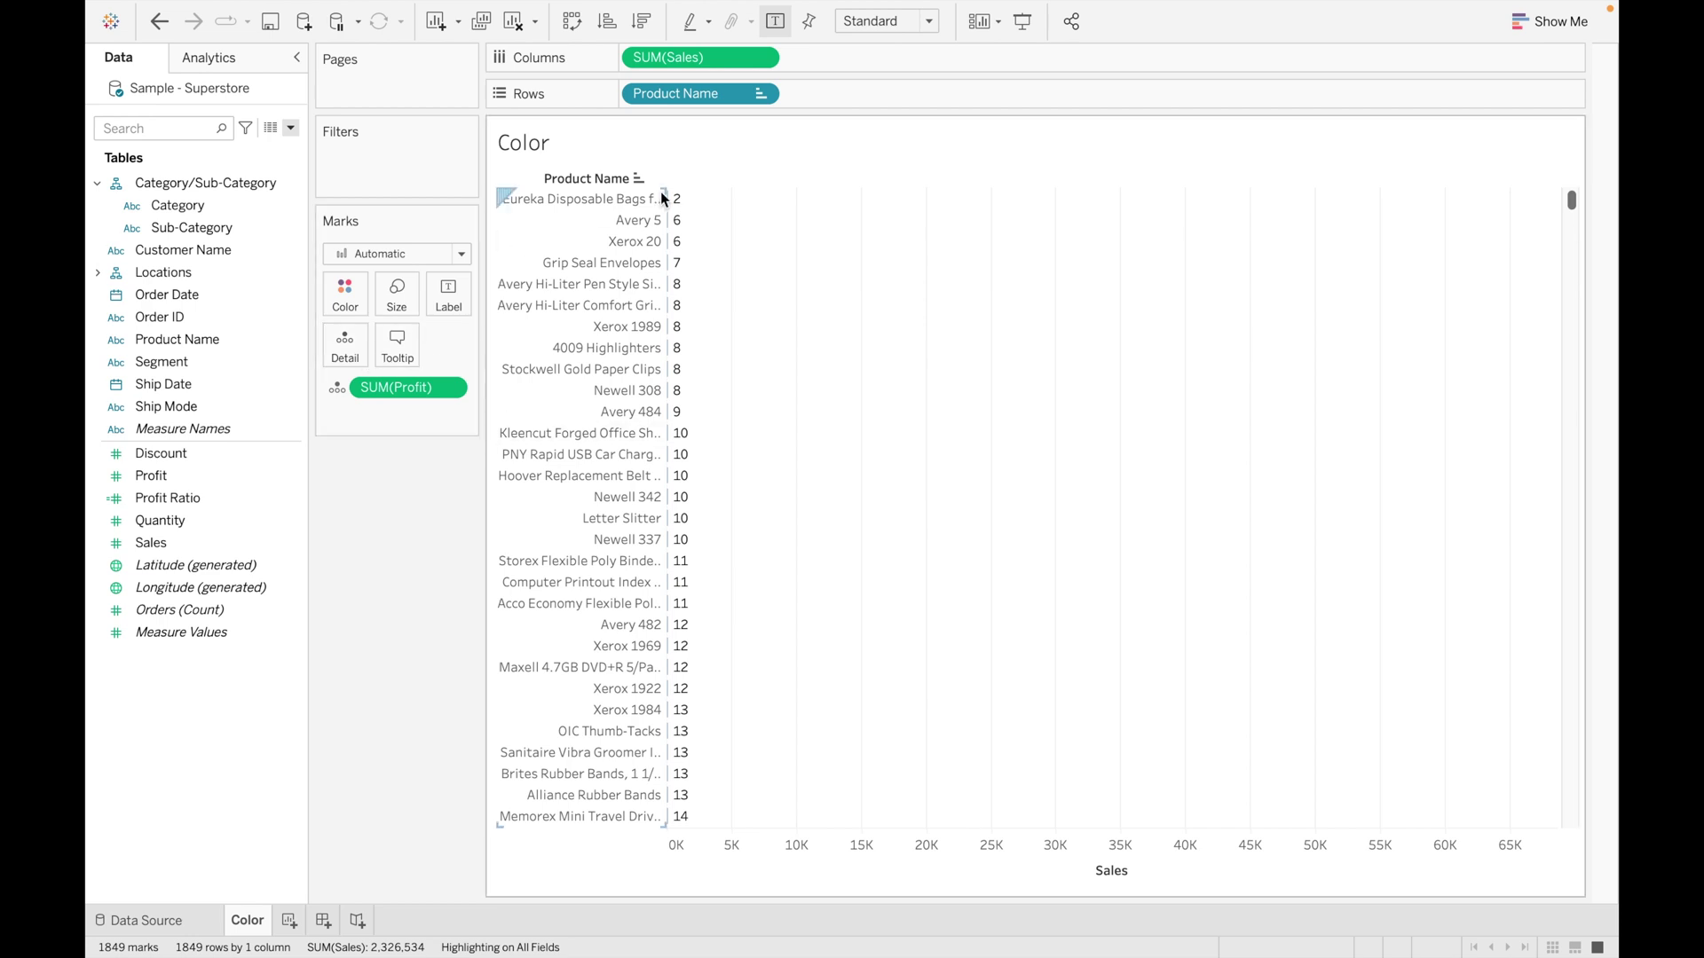
- Change the field sort of Product Name to use Profit in descending order
left_click(765, 97)
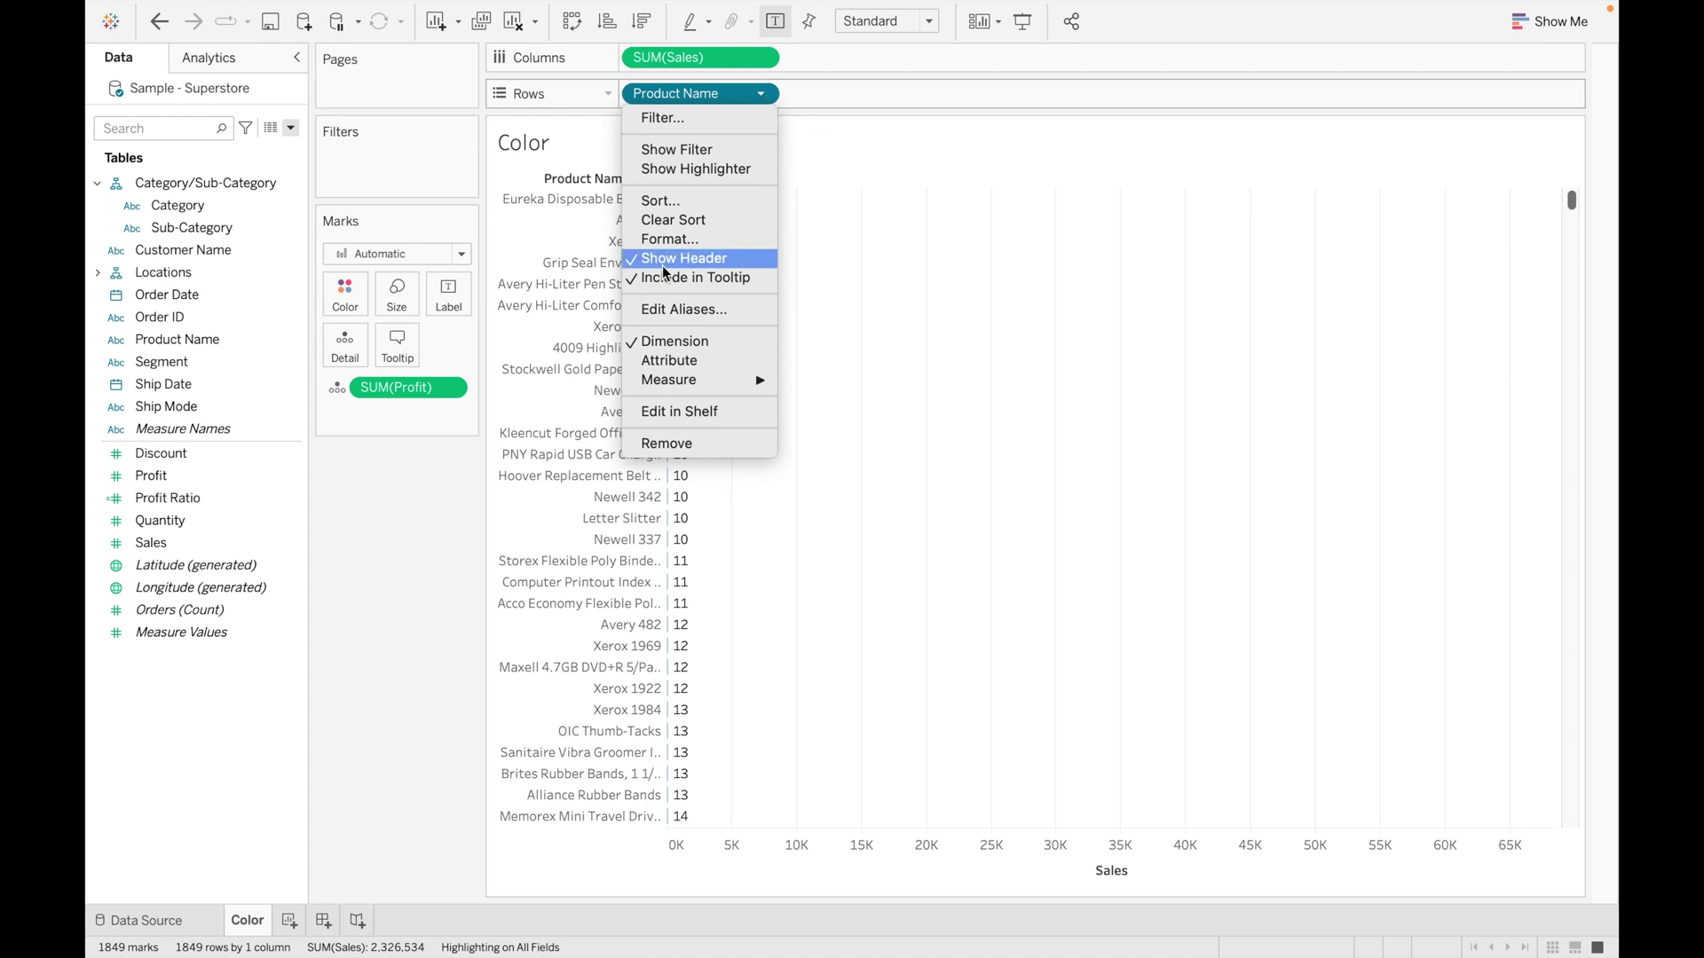
left_click(701, 205)
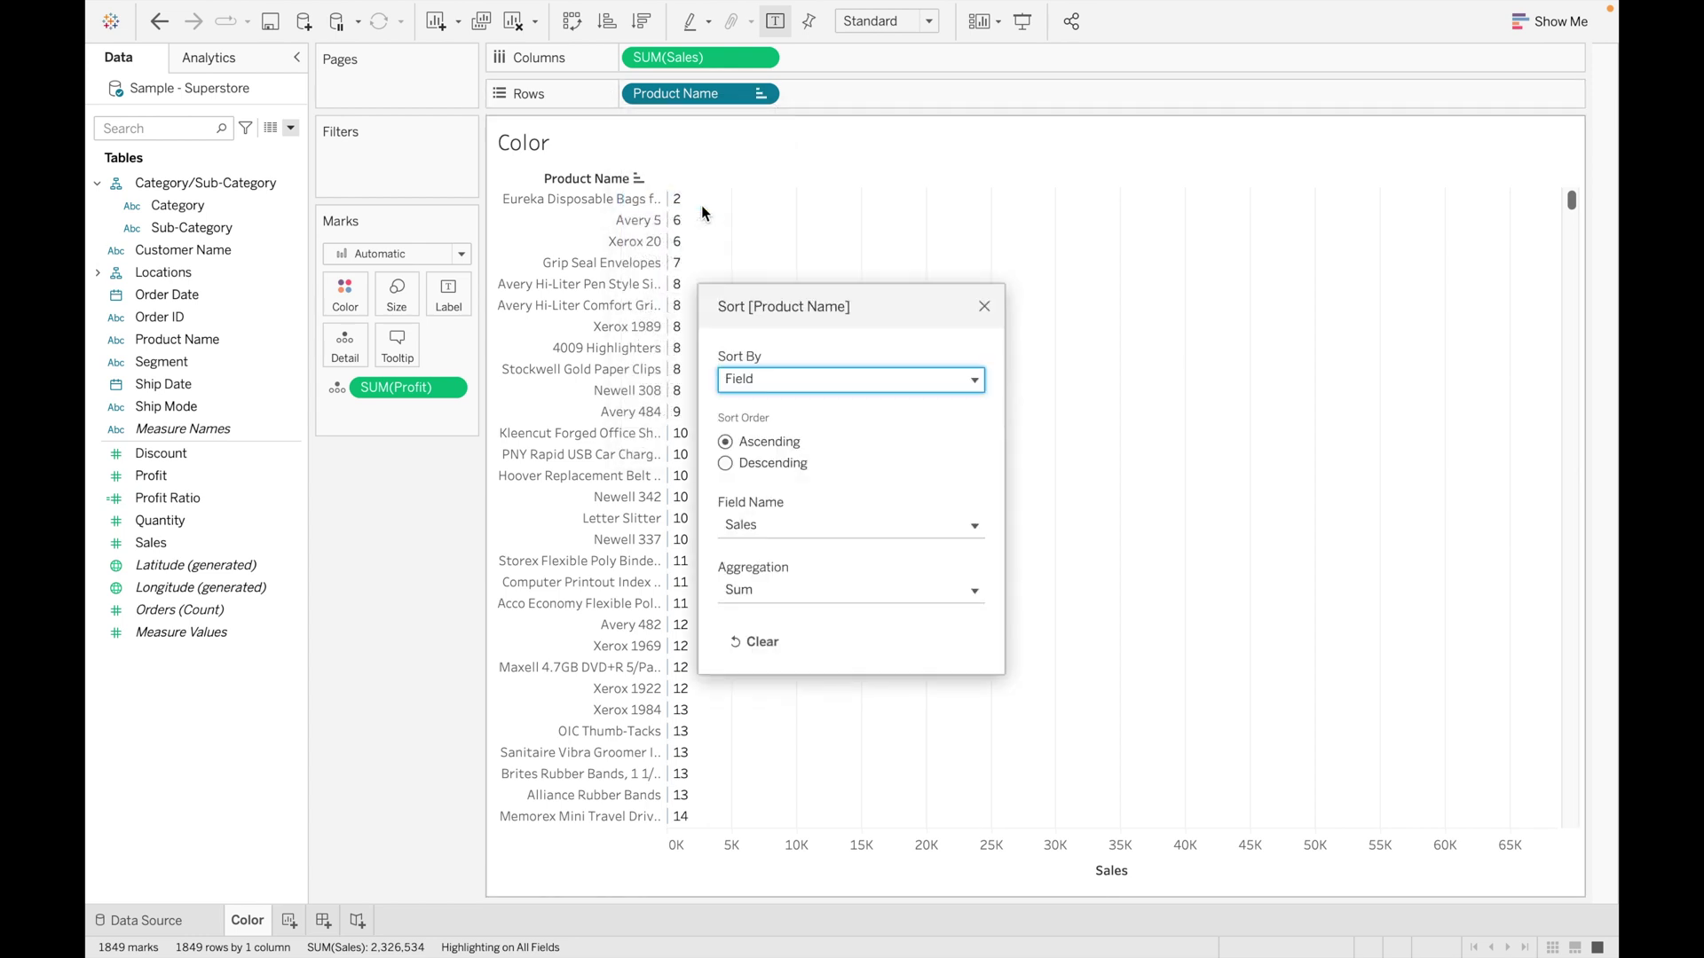
left_click(836, 533)
left_click(834, 529)
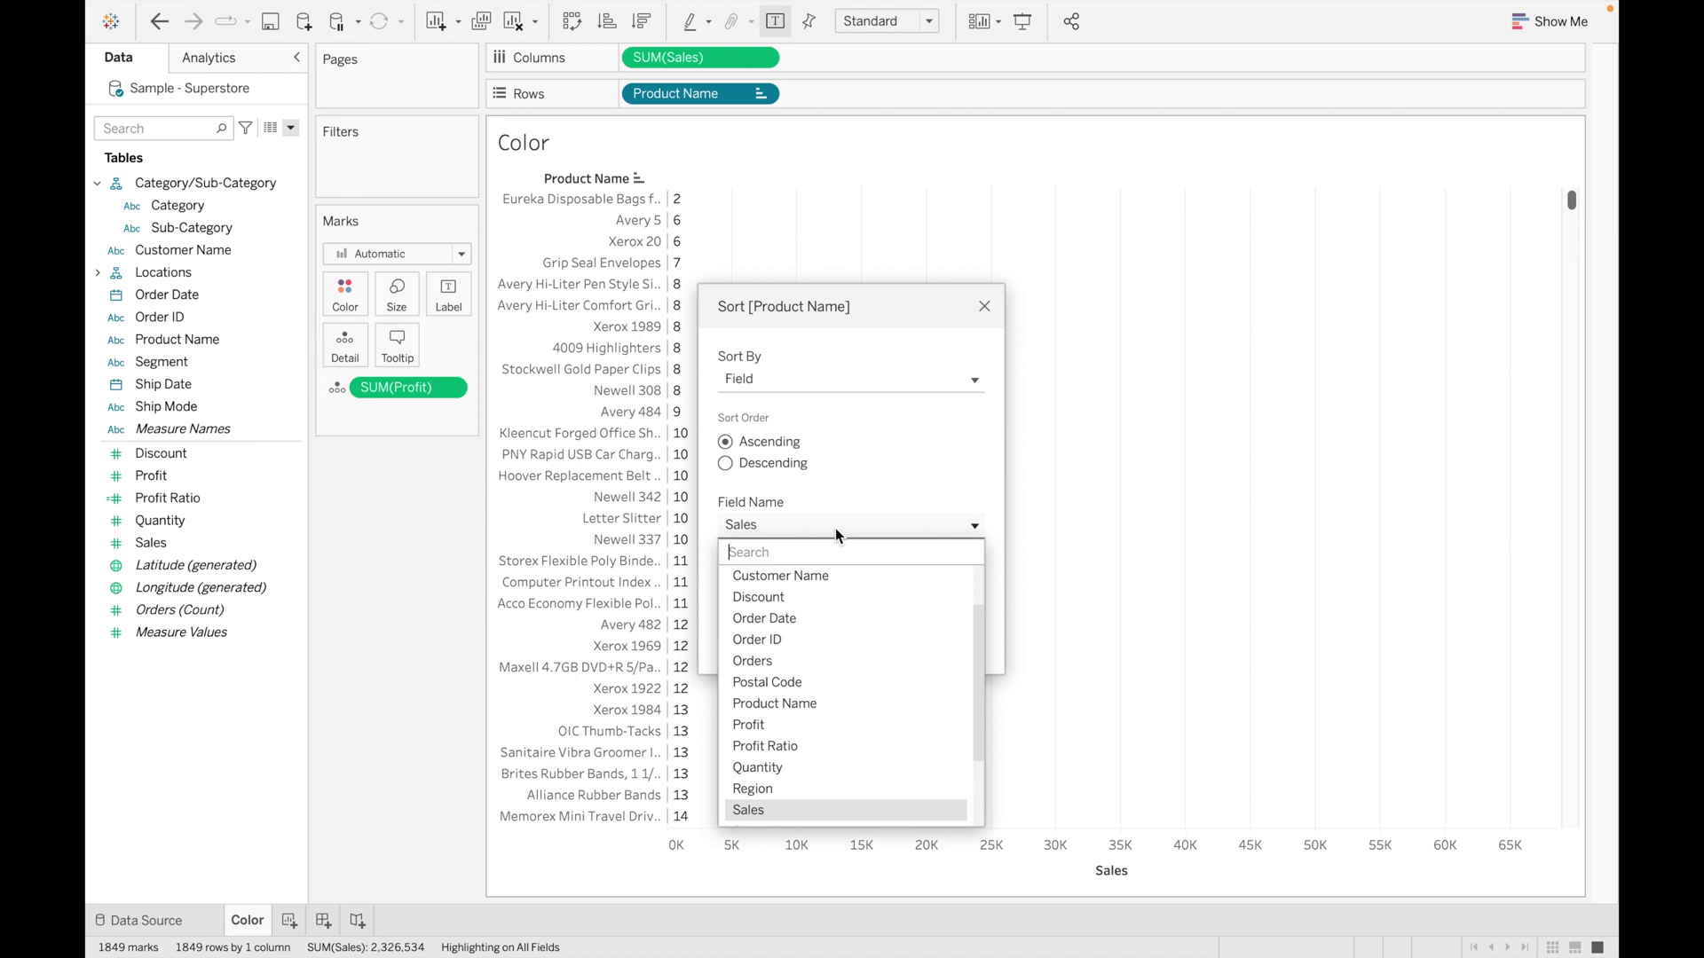
type("prof")
left_click(824, 573)
left_click(727, 464)
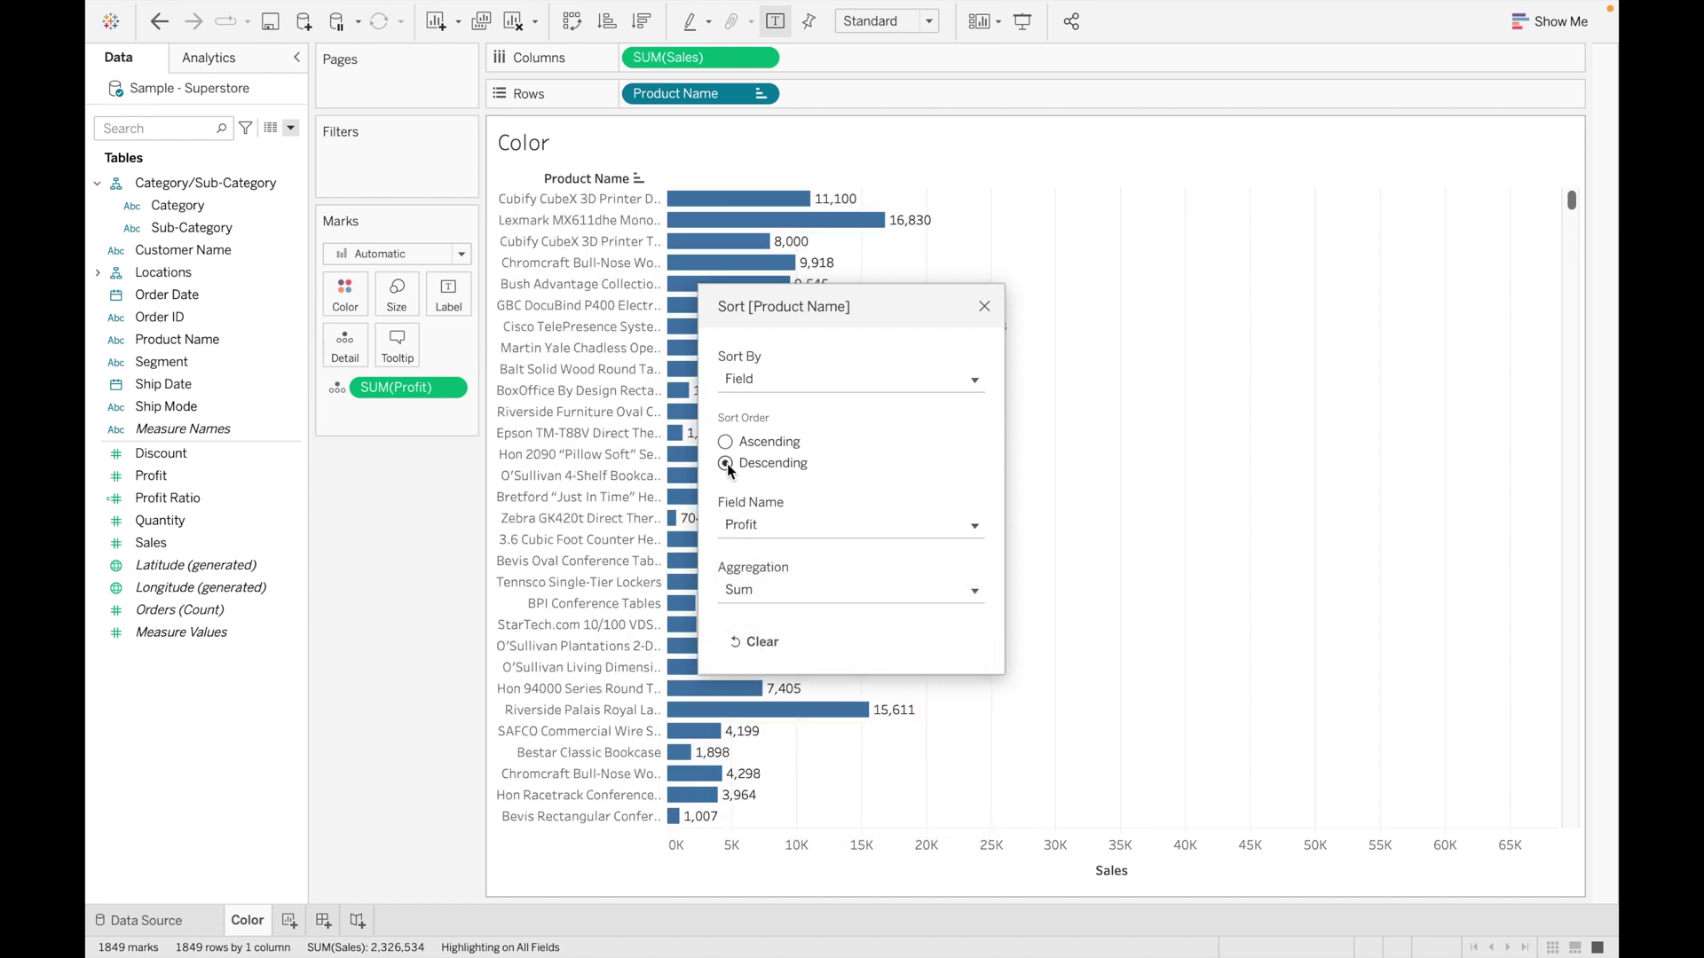
left_click(984, 307)
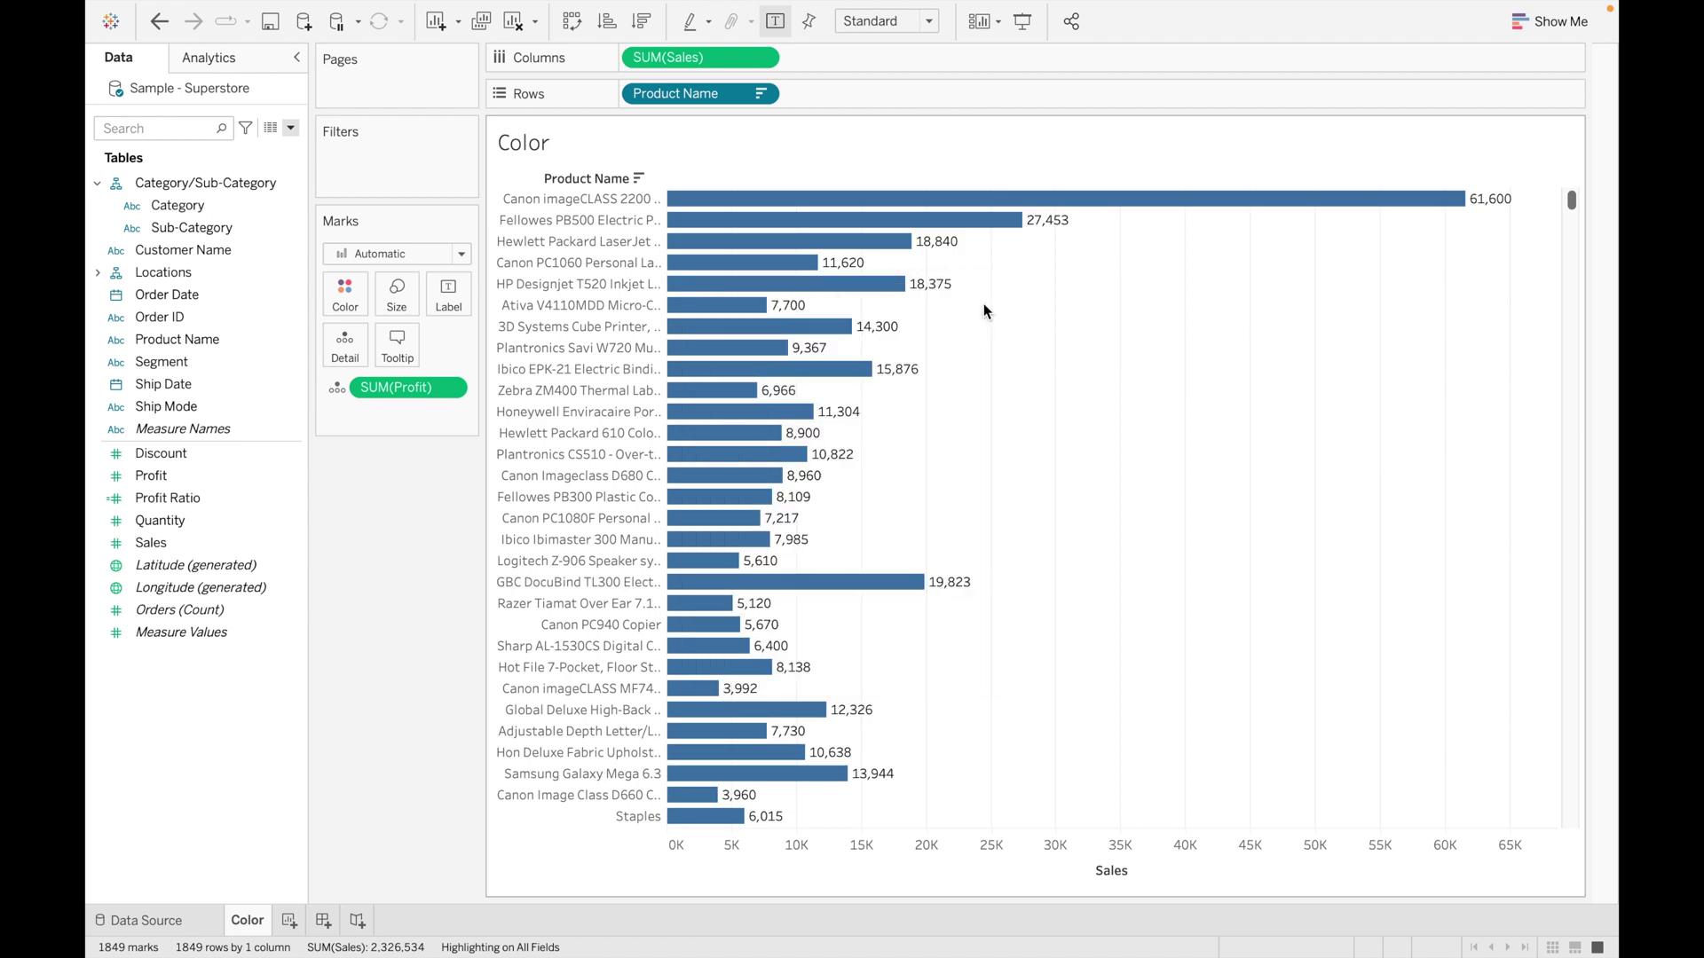
- Move SUM(Profit) from the mark details to Columns, placing it after SUM(Sales)
mouse_move(1136, 197)
mouse_move(811, 280)
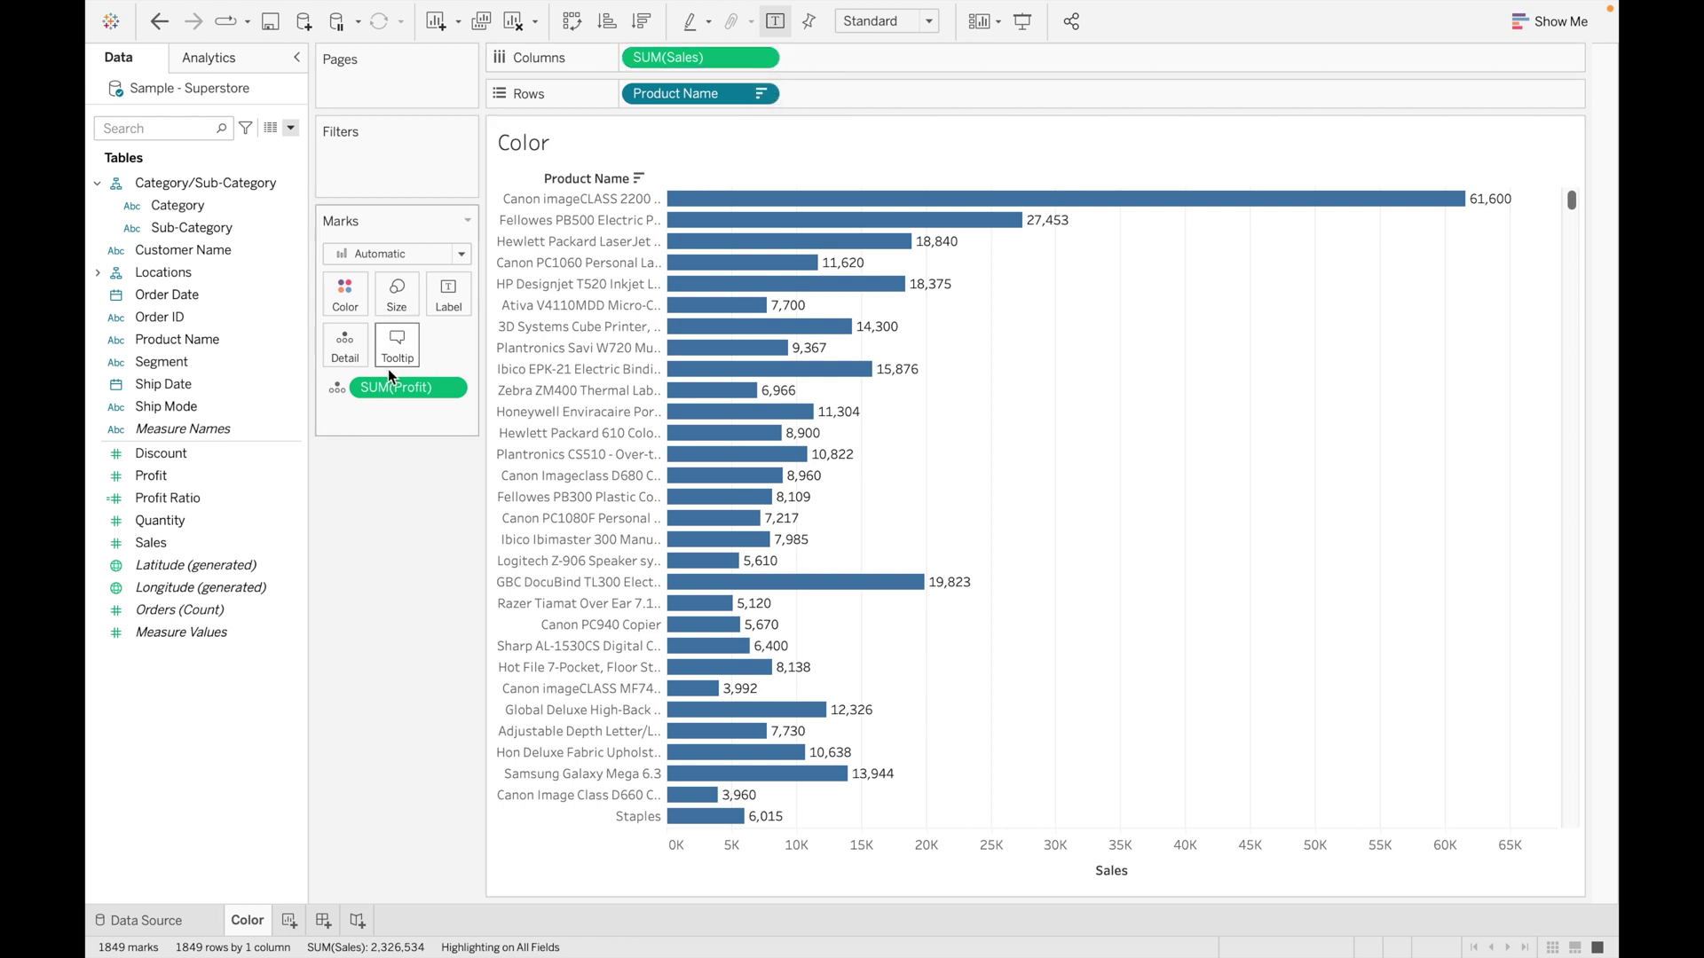
left_click_drag(395, 385, 932, 55)
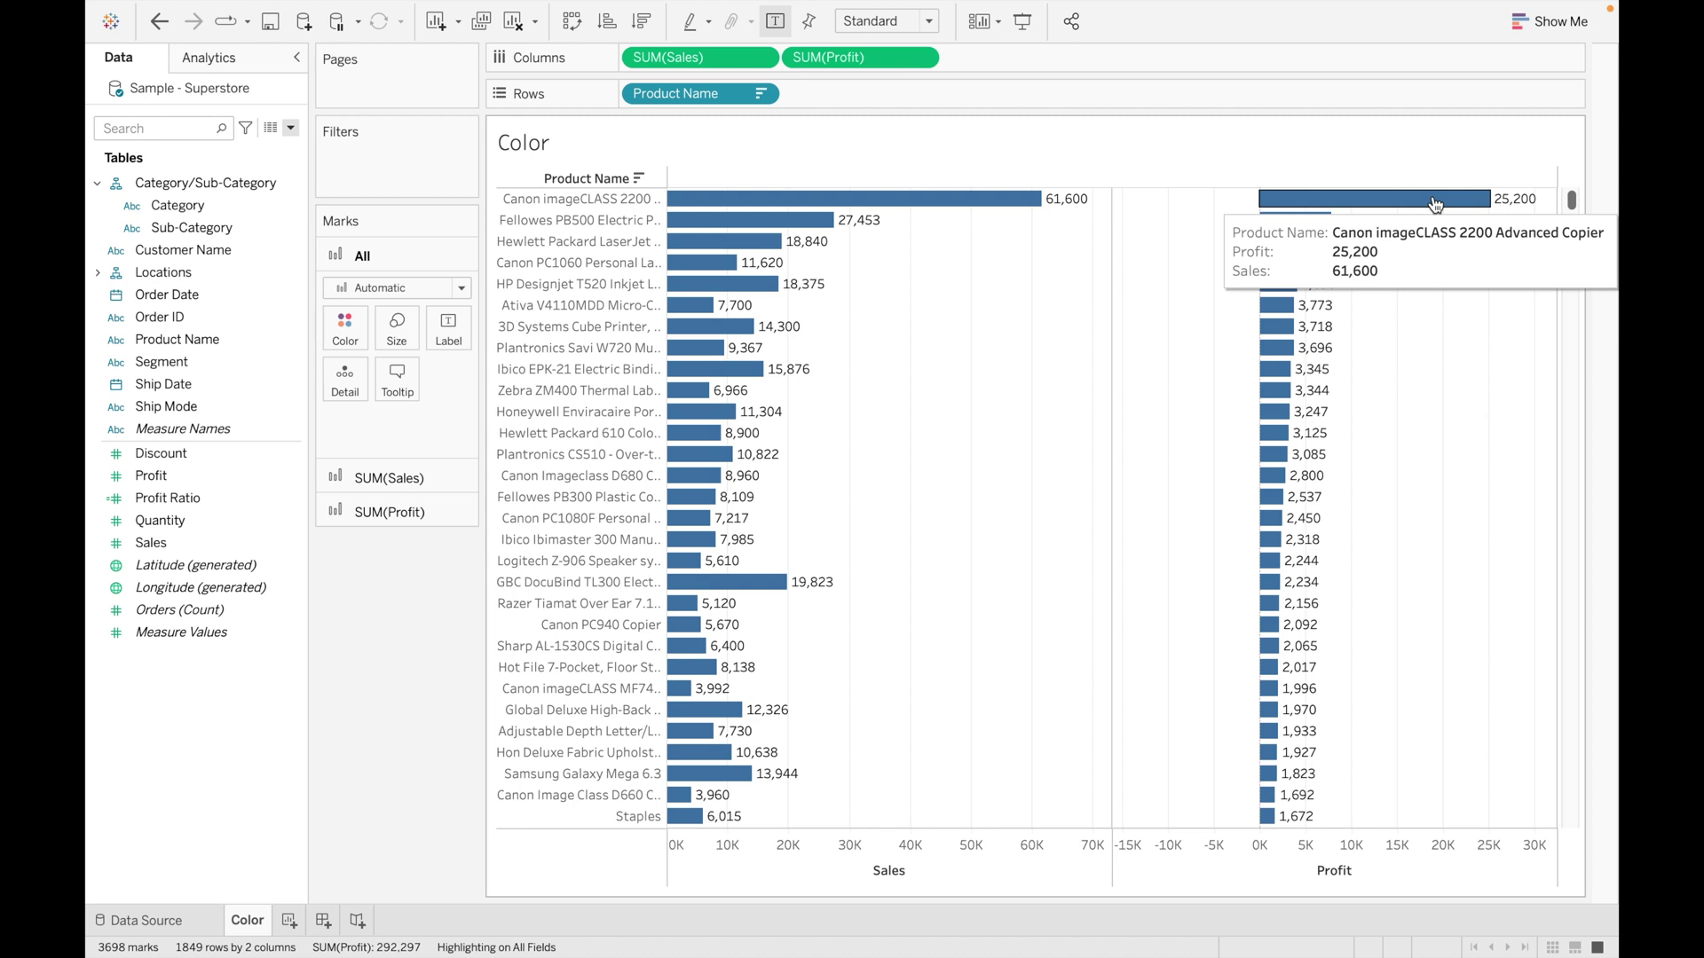
- Change the field sort of Product Name to use Sales in descending order, and close the sort settings
left_click(761, 94)
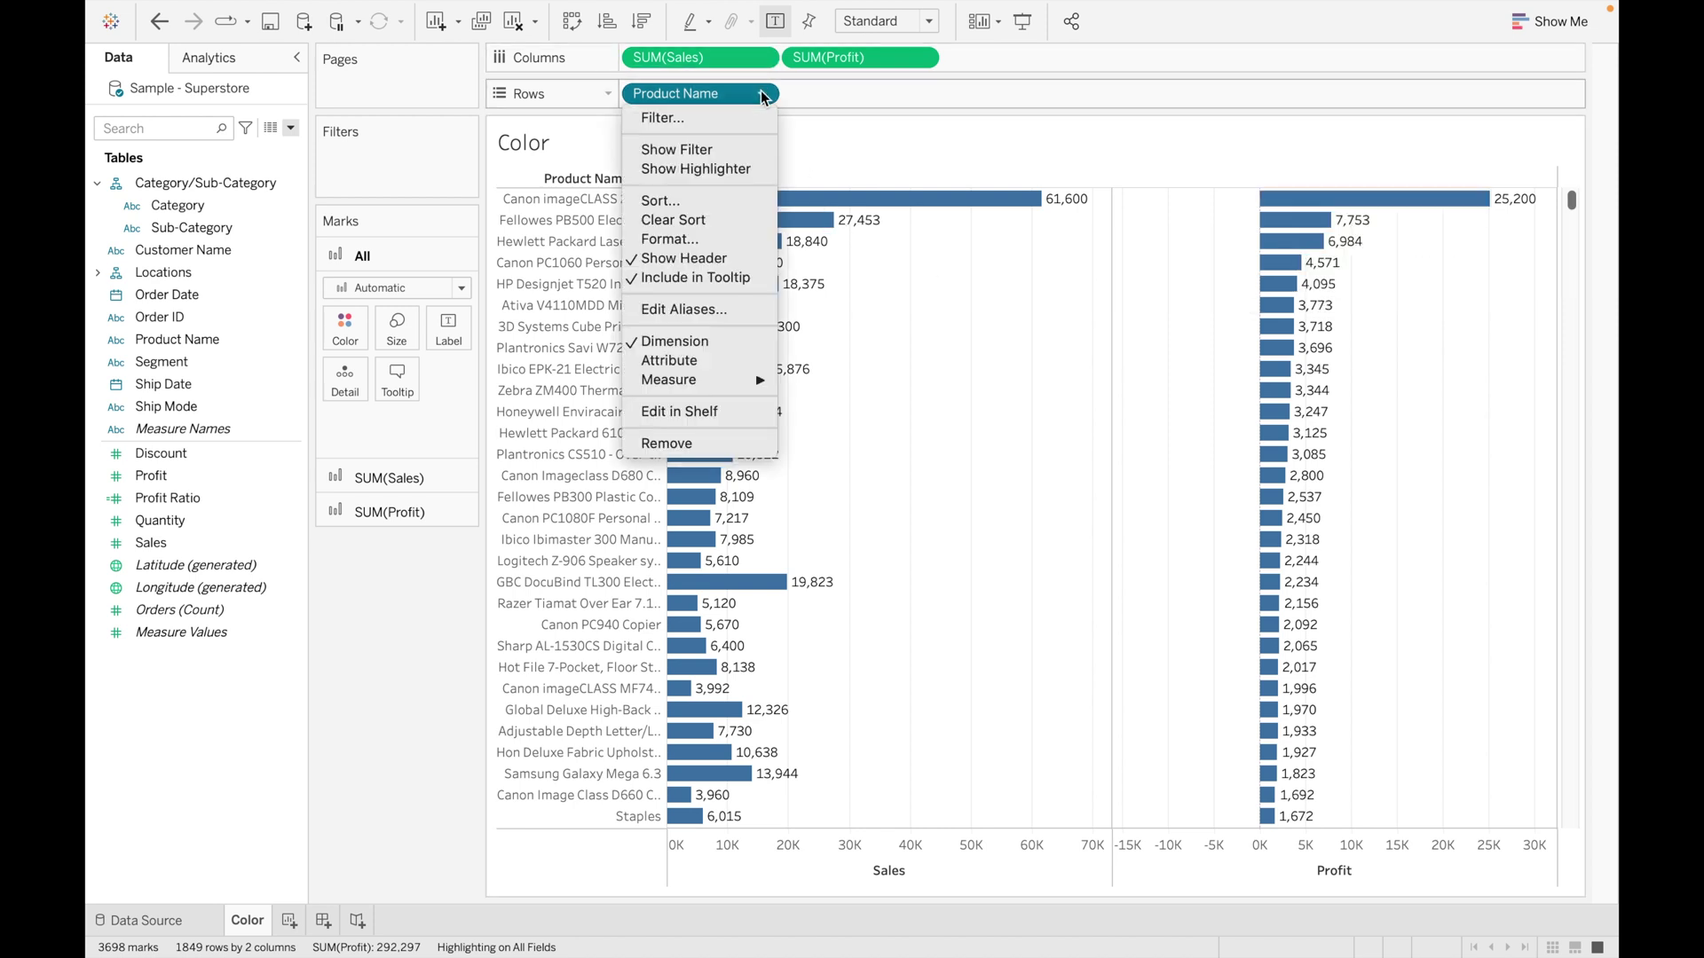
left_click(681, 200)
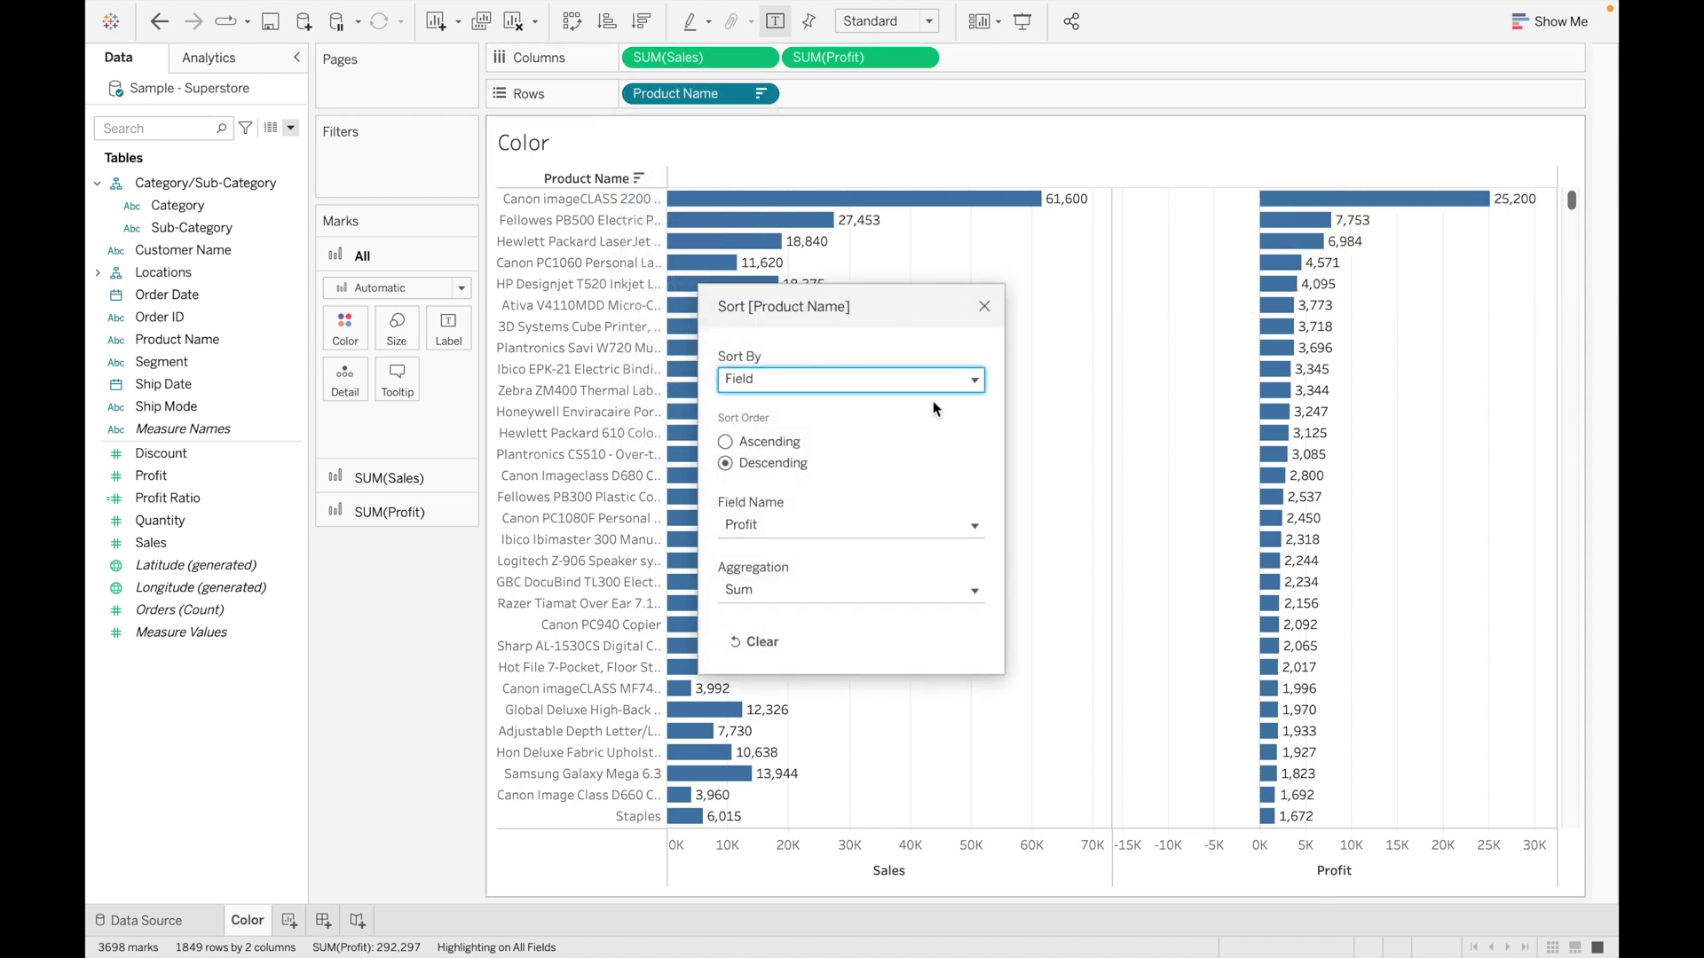
left_click(955, 523)
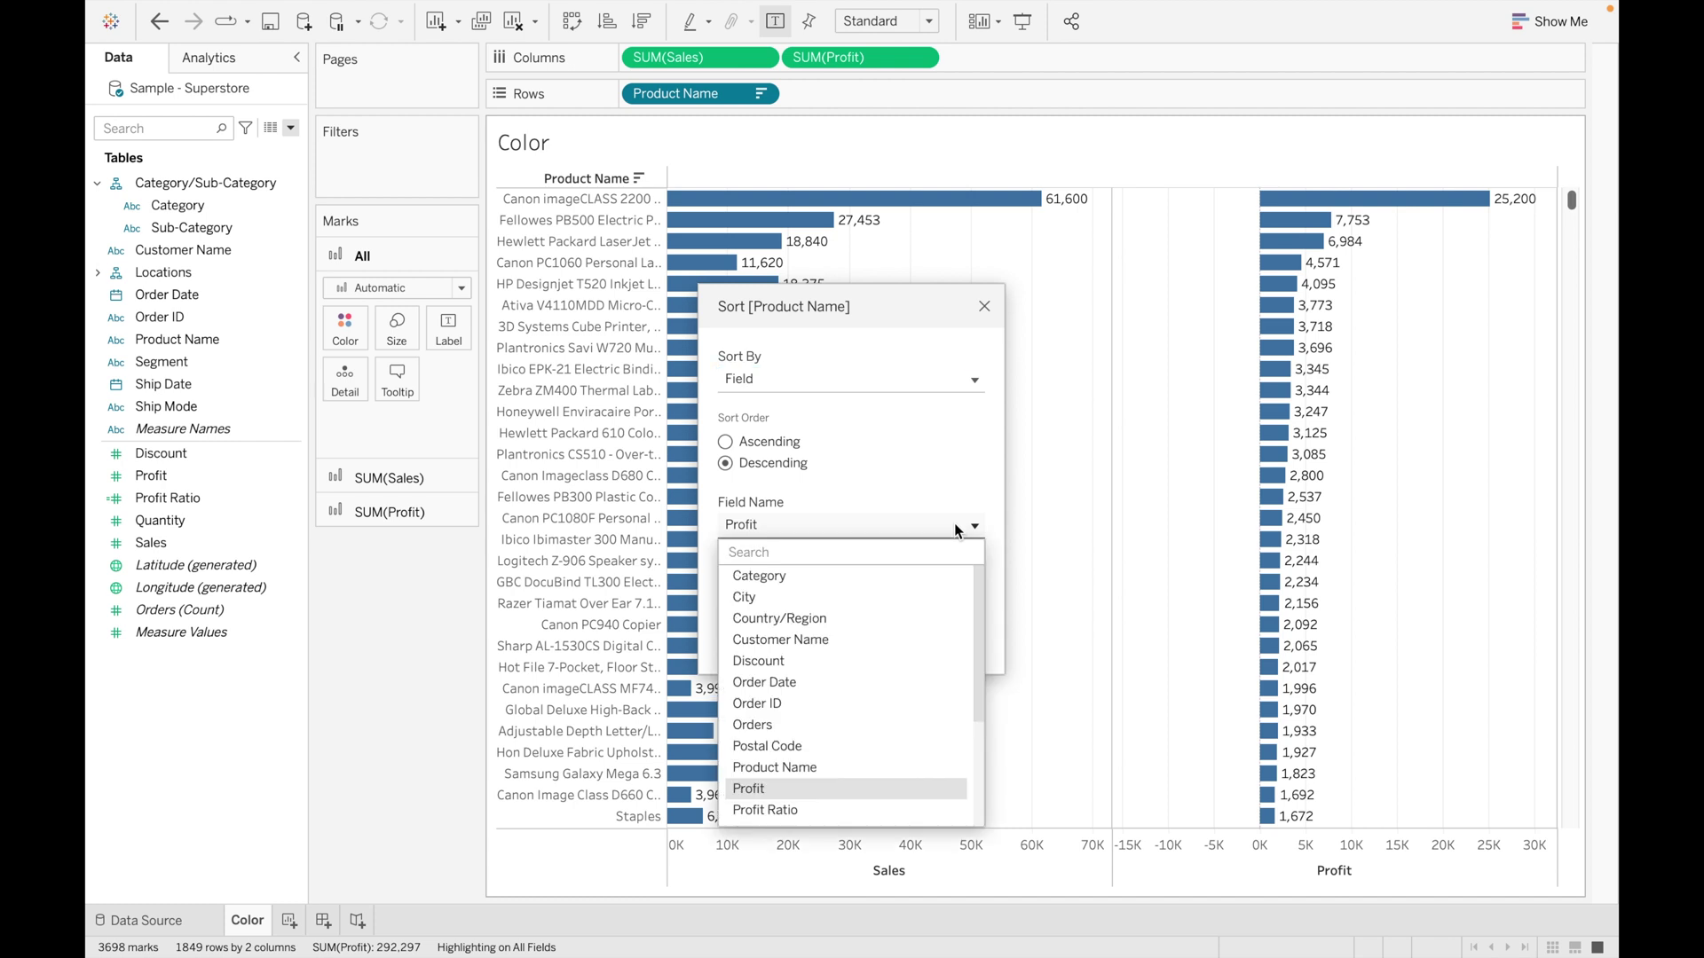
type("sa")
left_click(933, 572)
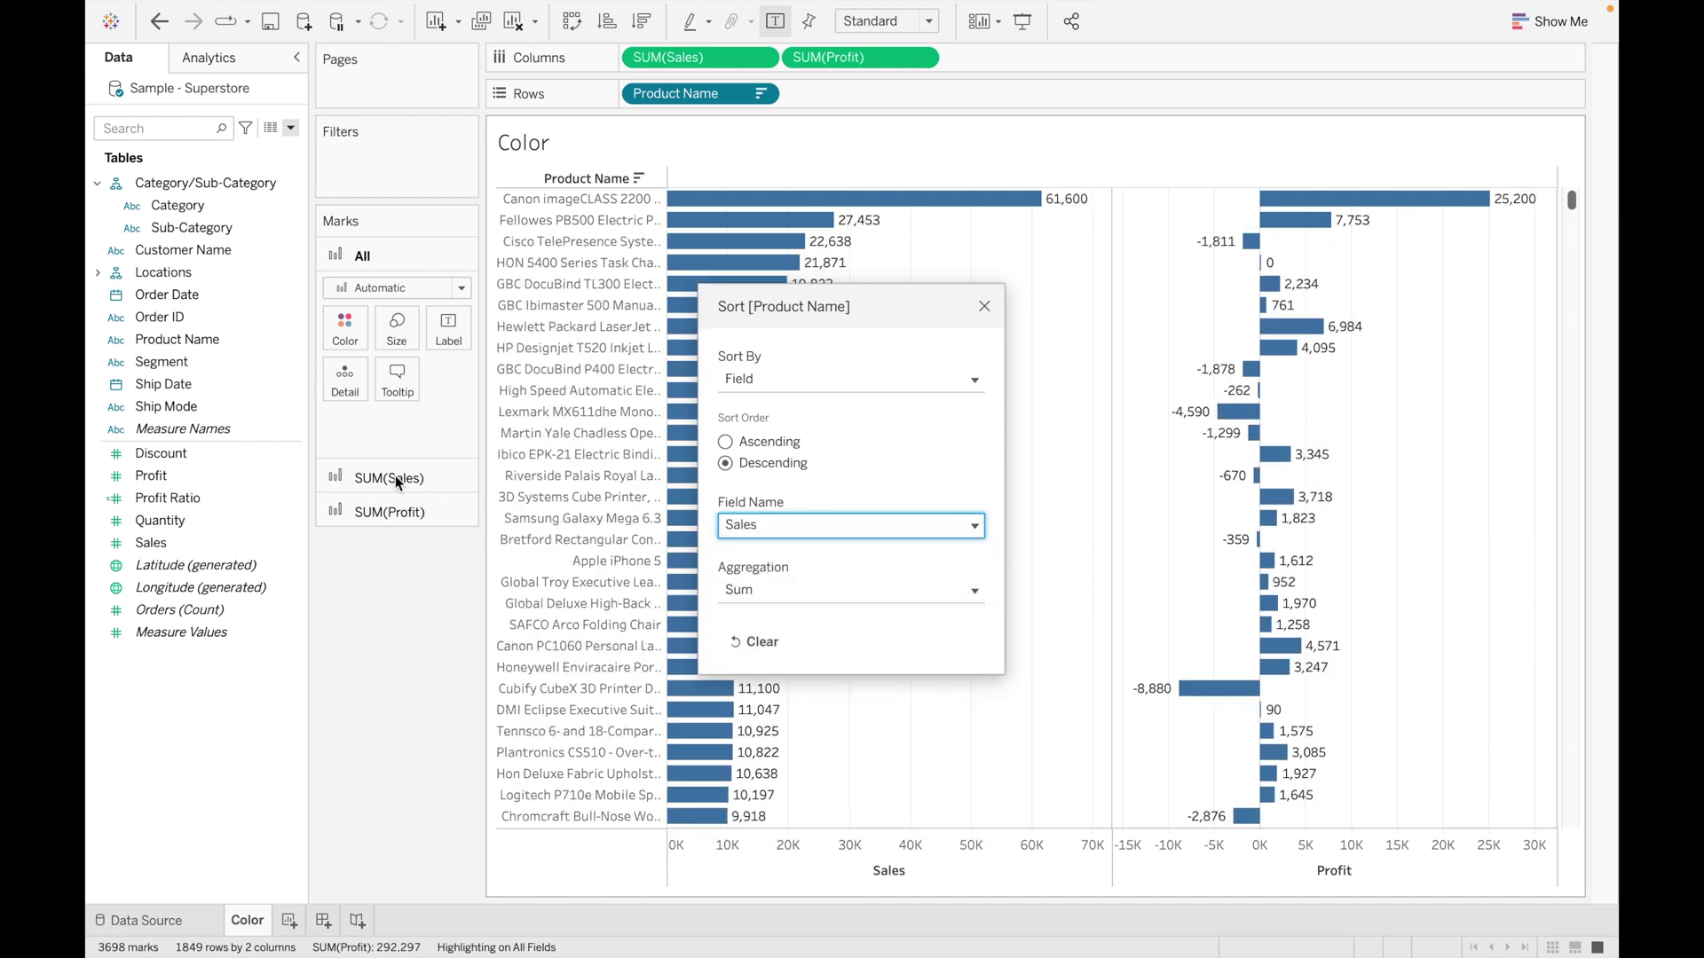
left_click(985, 307)
- Remove SUM(Profit) from the view and switch the sort of Product Name to Manual
left_click_drag(879, 55, 329, 843)
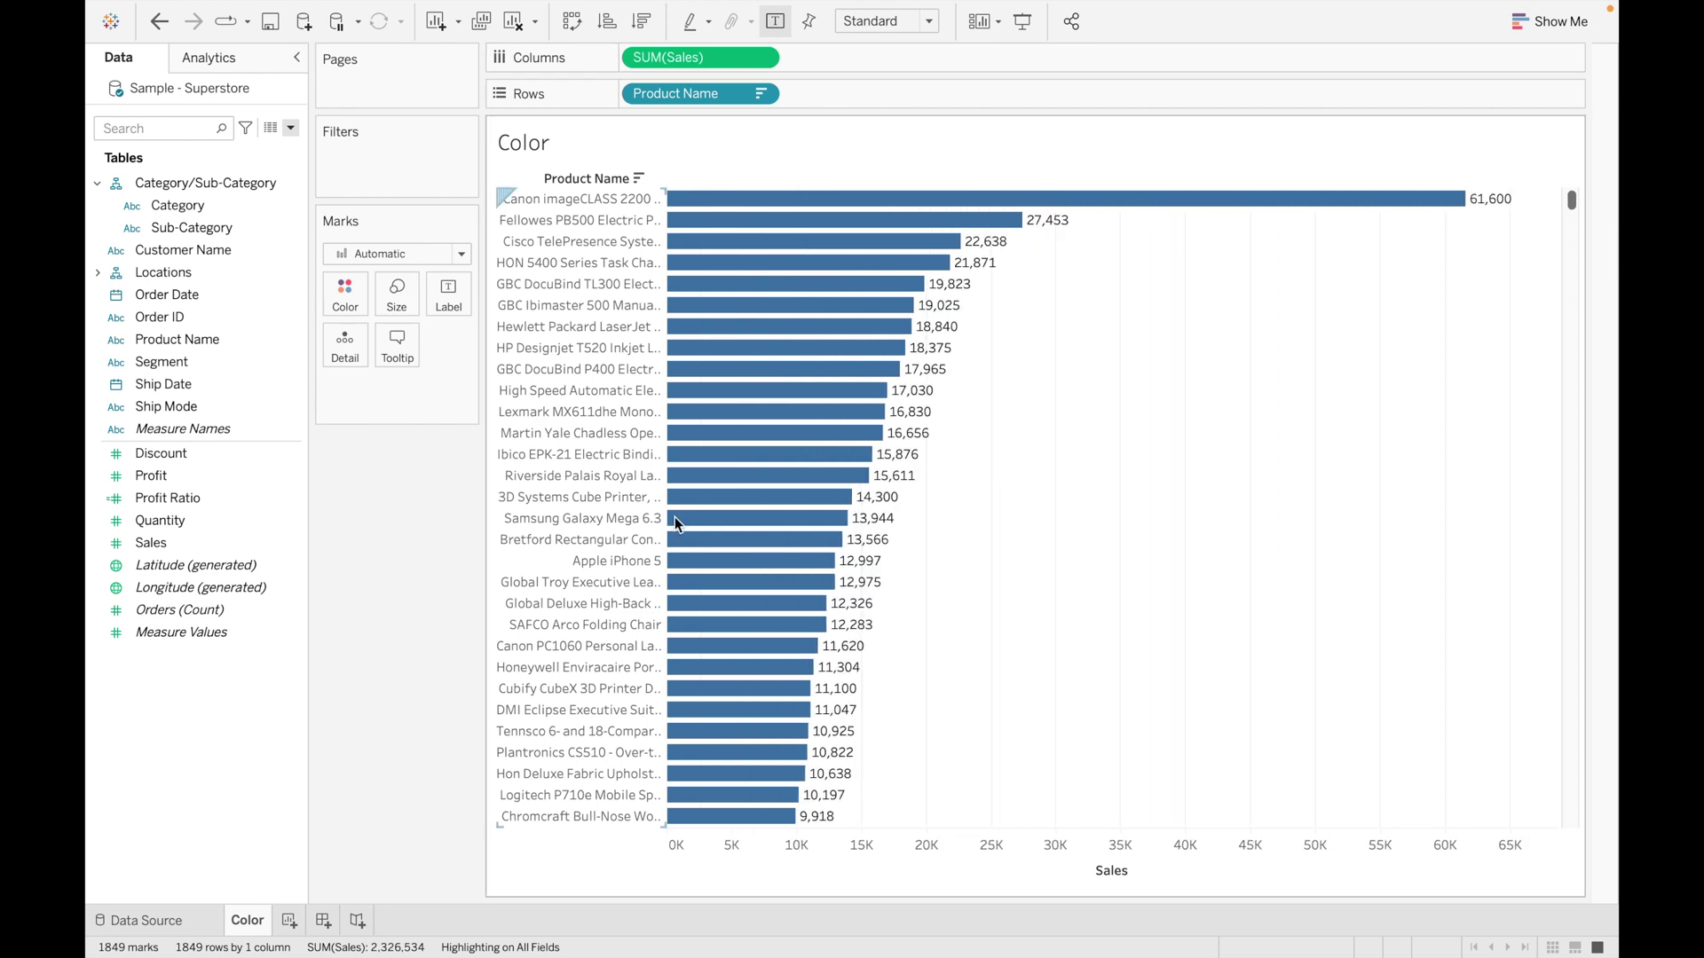
left_click(761, 97)
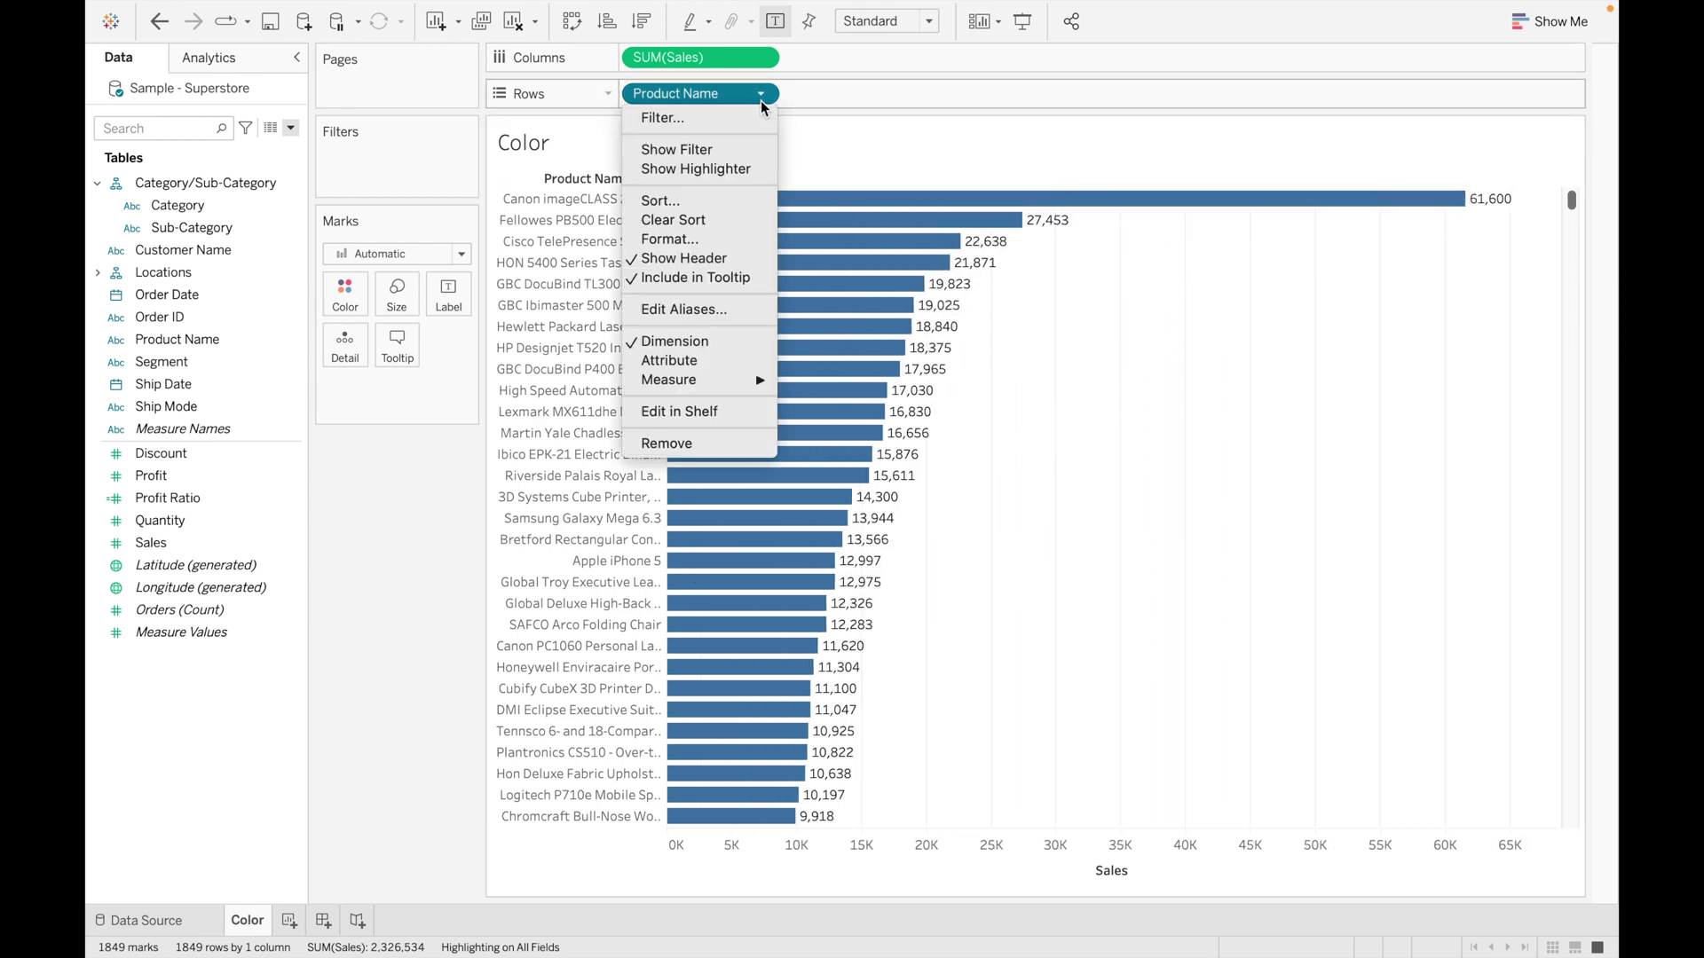
left_click(717, 206)
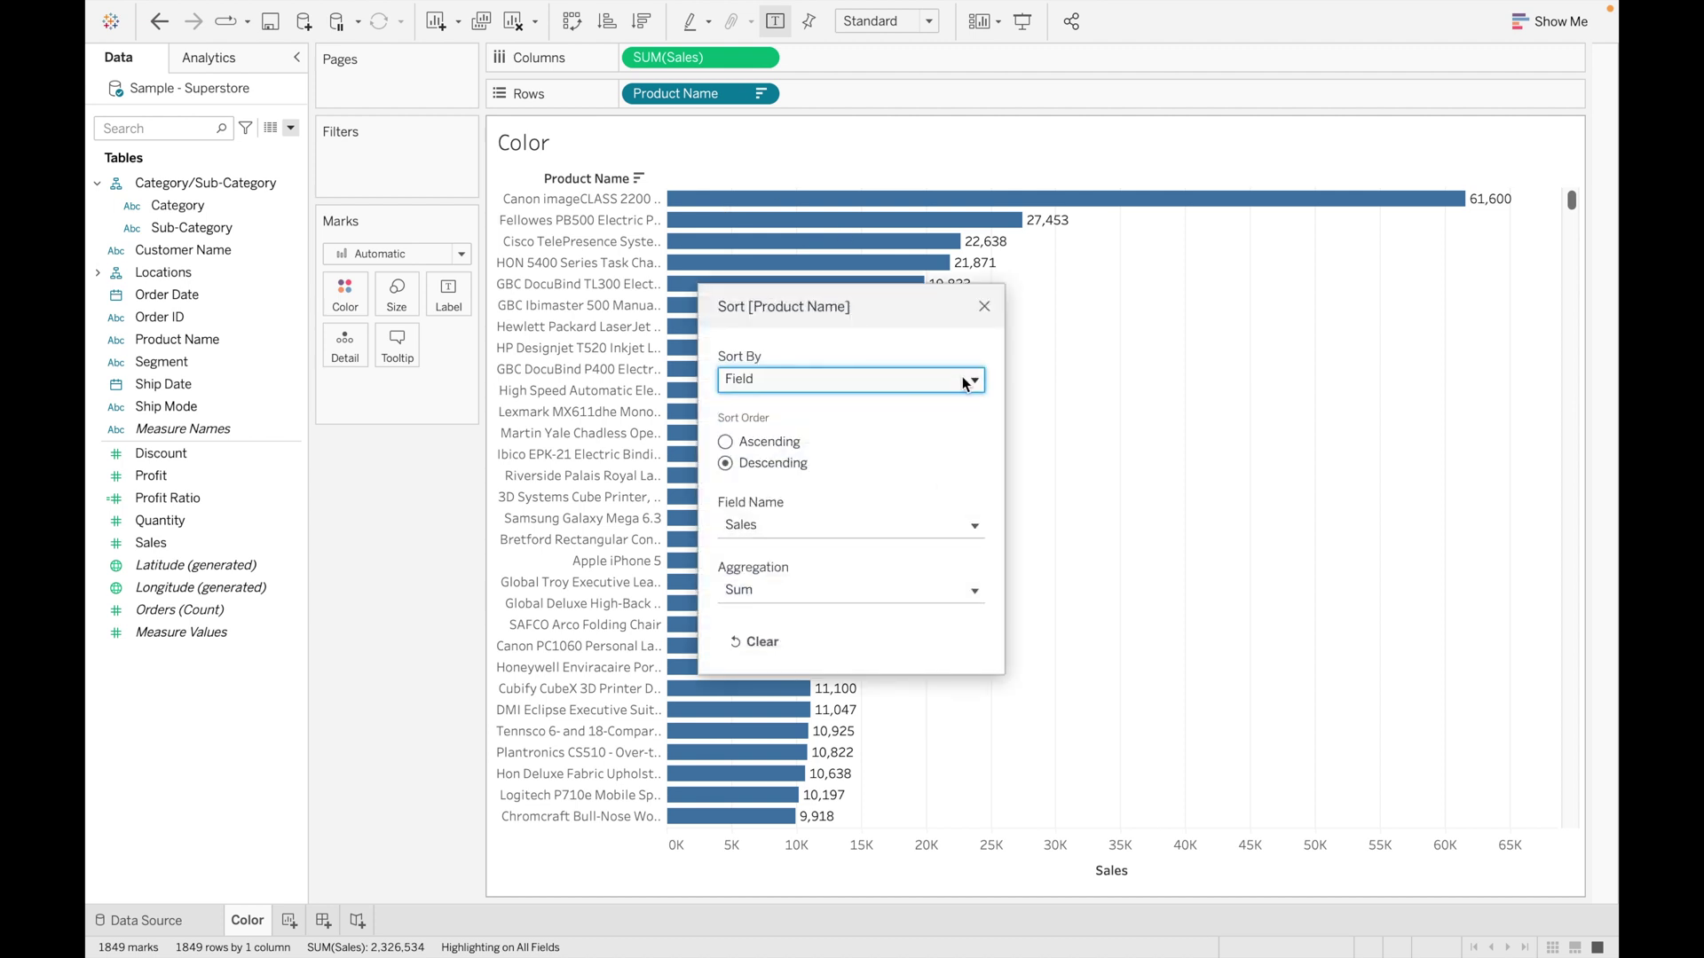
left_click(964, 381)
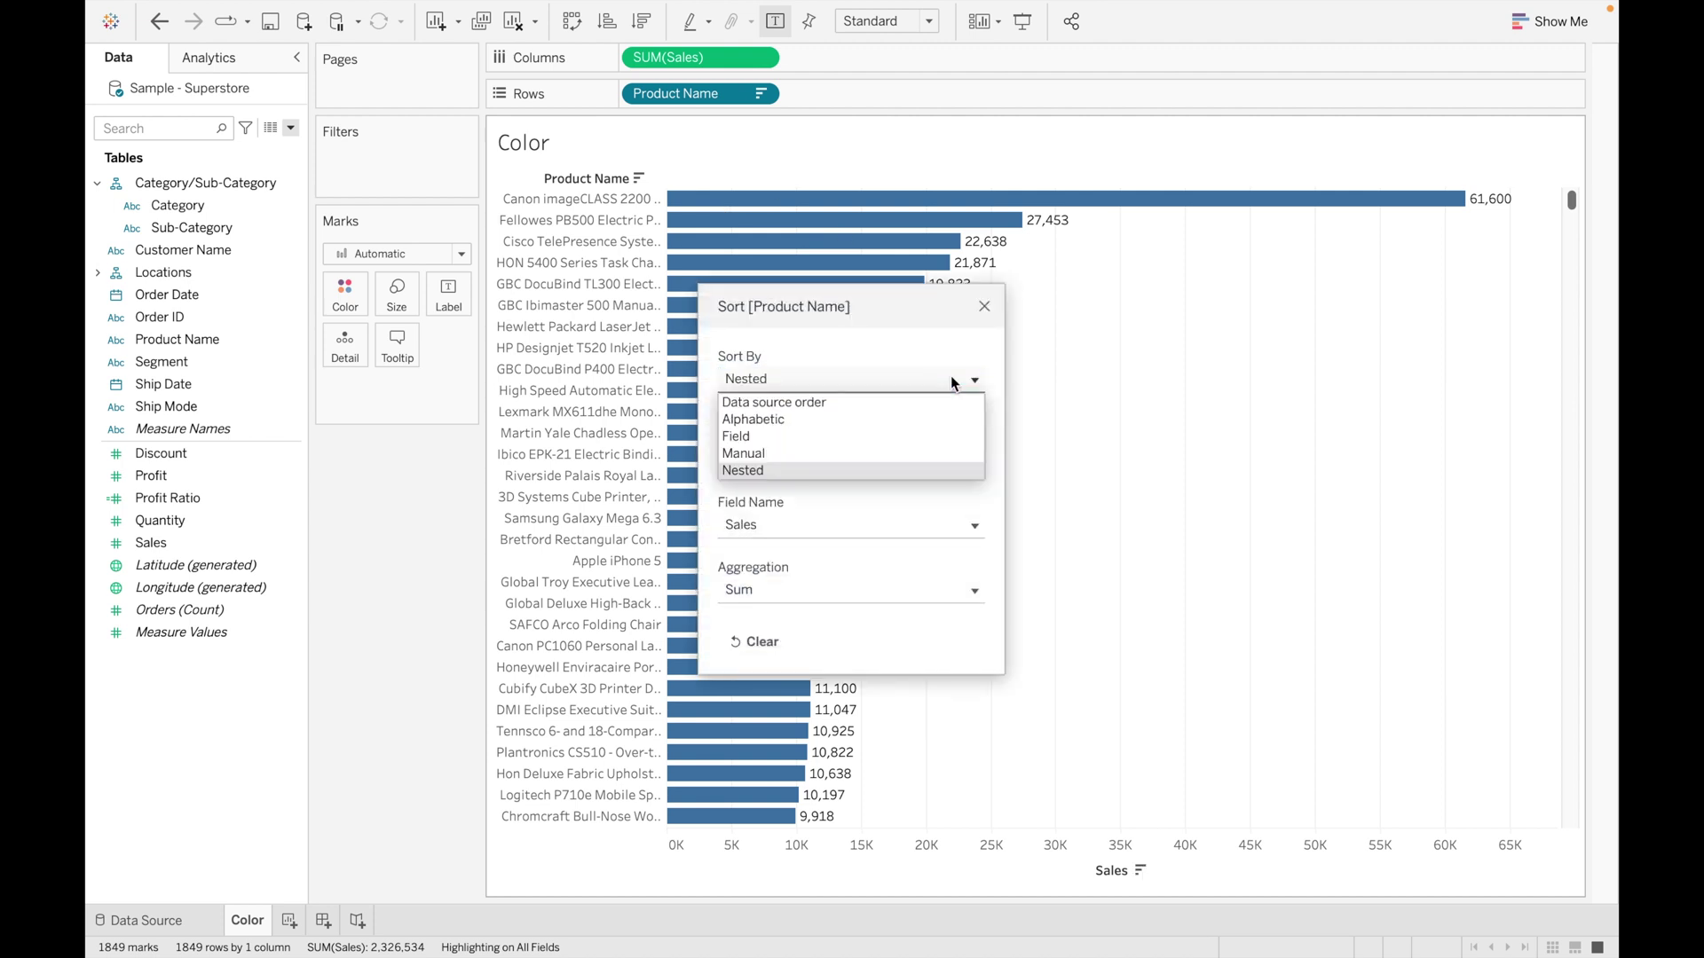
left_click(821, 454)
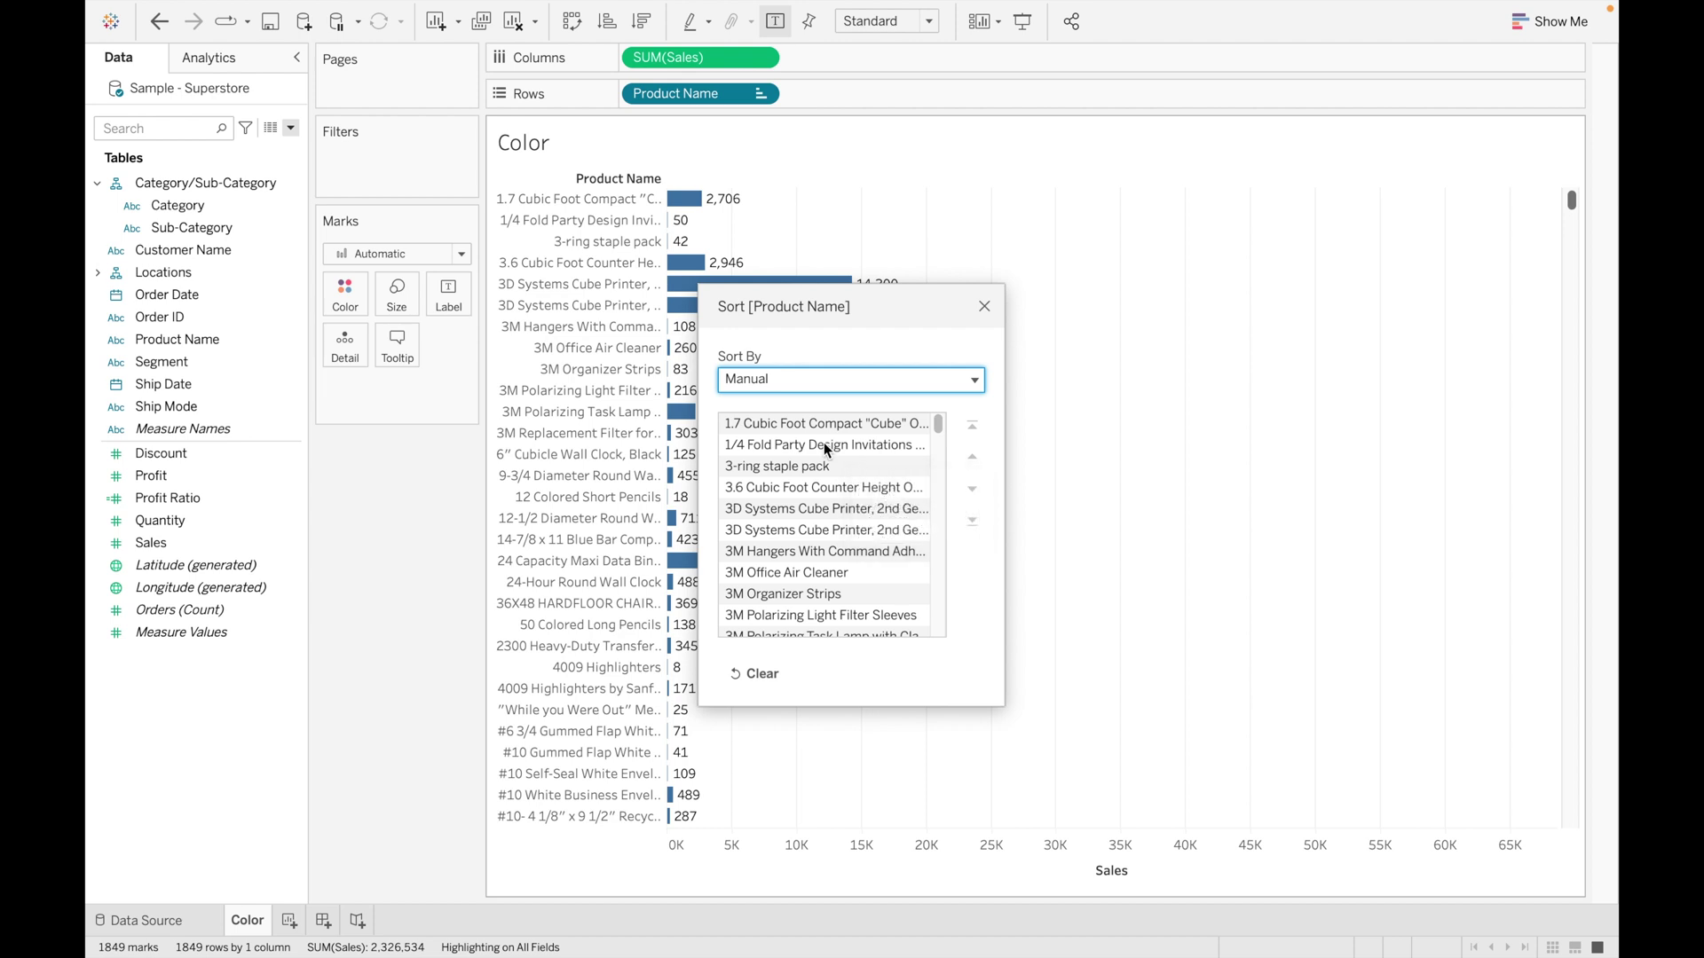
- In the manual order, move 3M Organizer Strips to the very beginning and 3-ring staple pack one place down
left_click(788, 596)
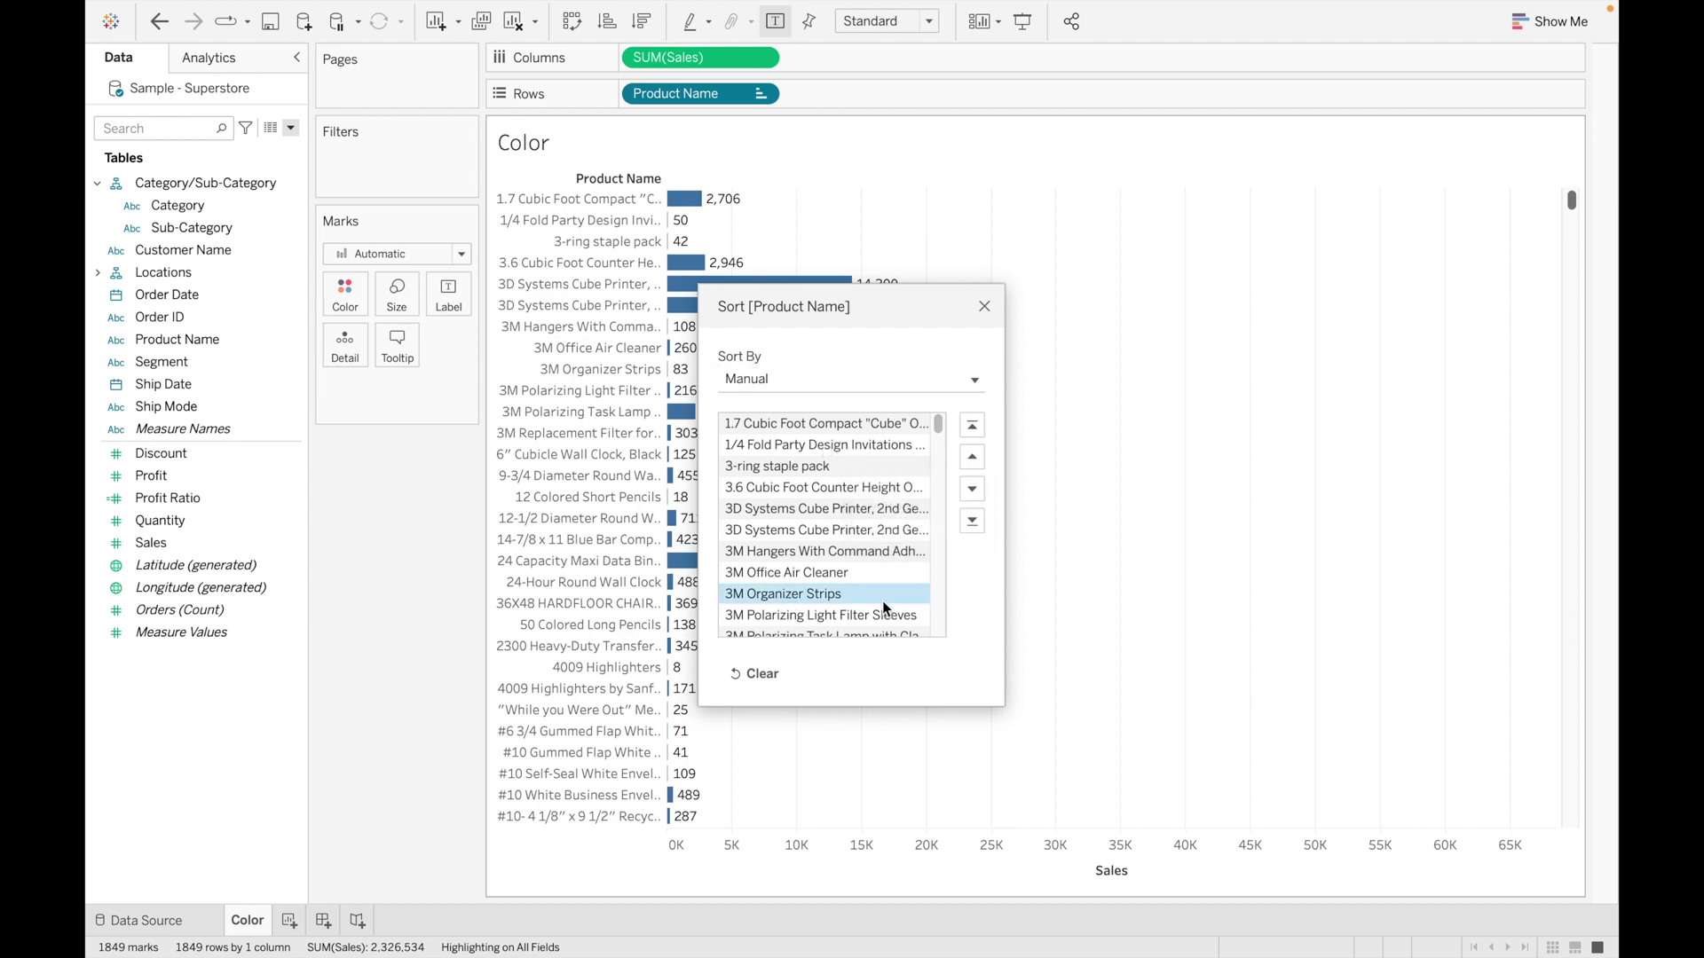
left_click(972, 429)
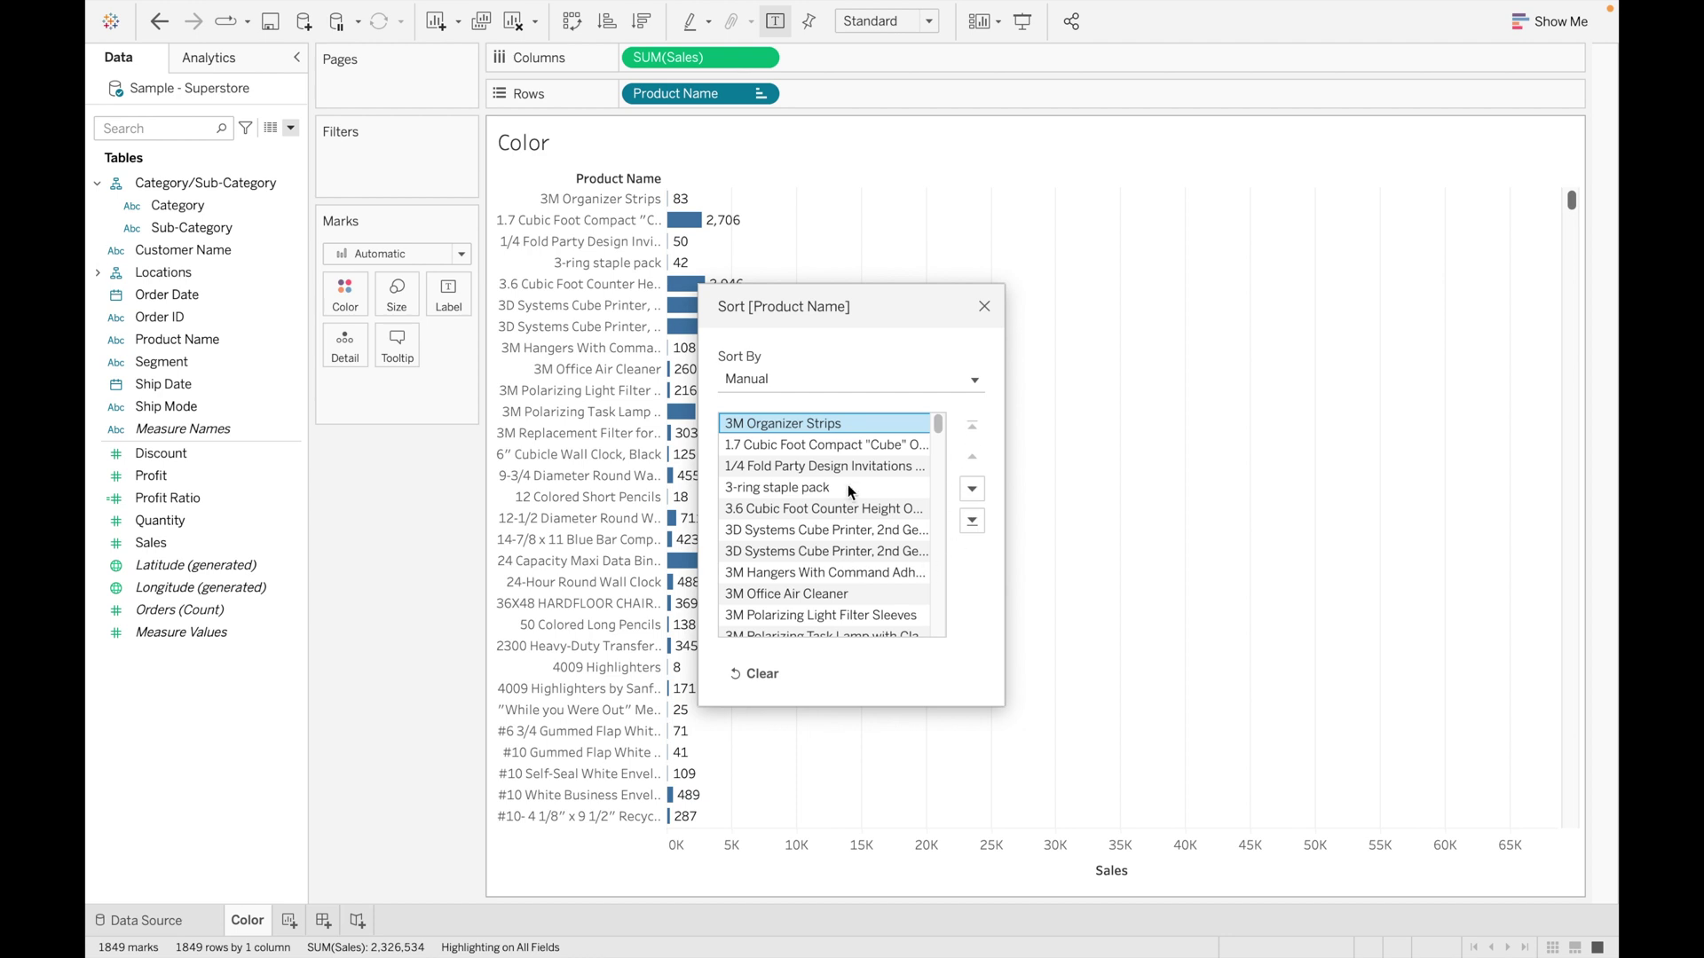
left_click(775, 491)
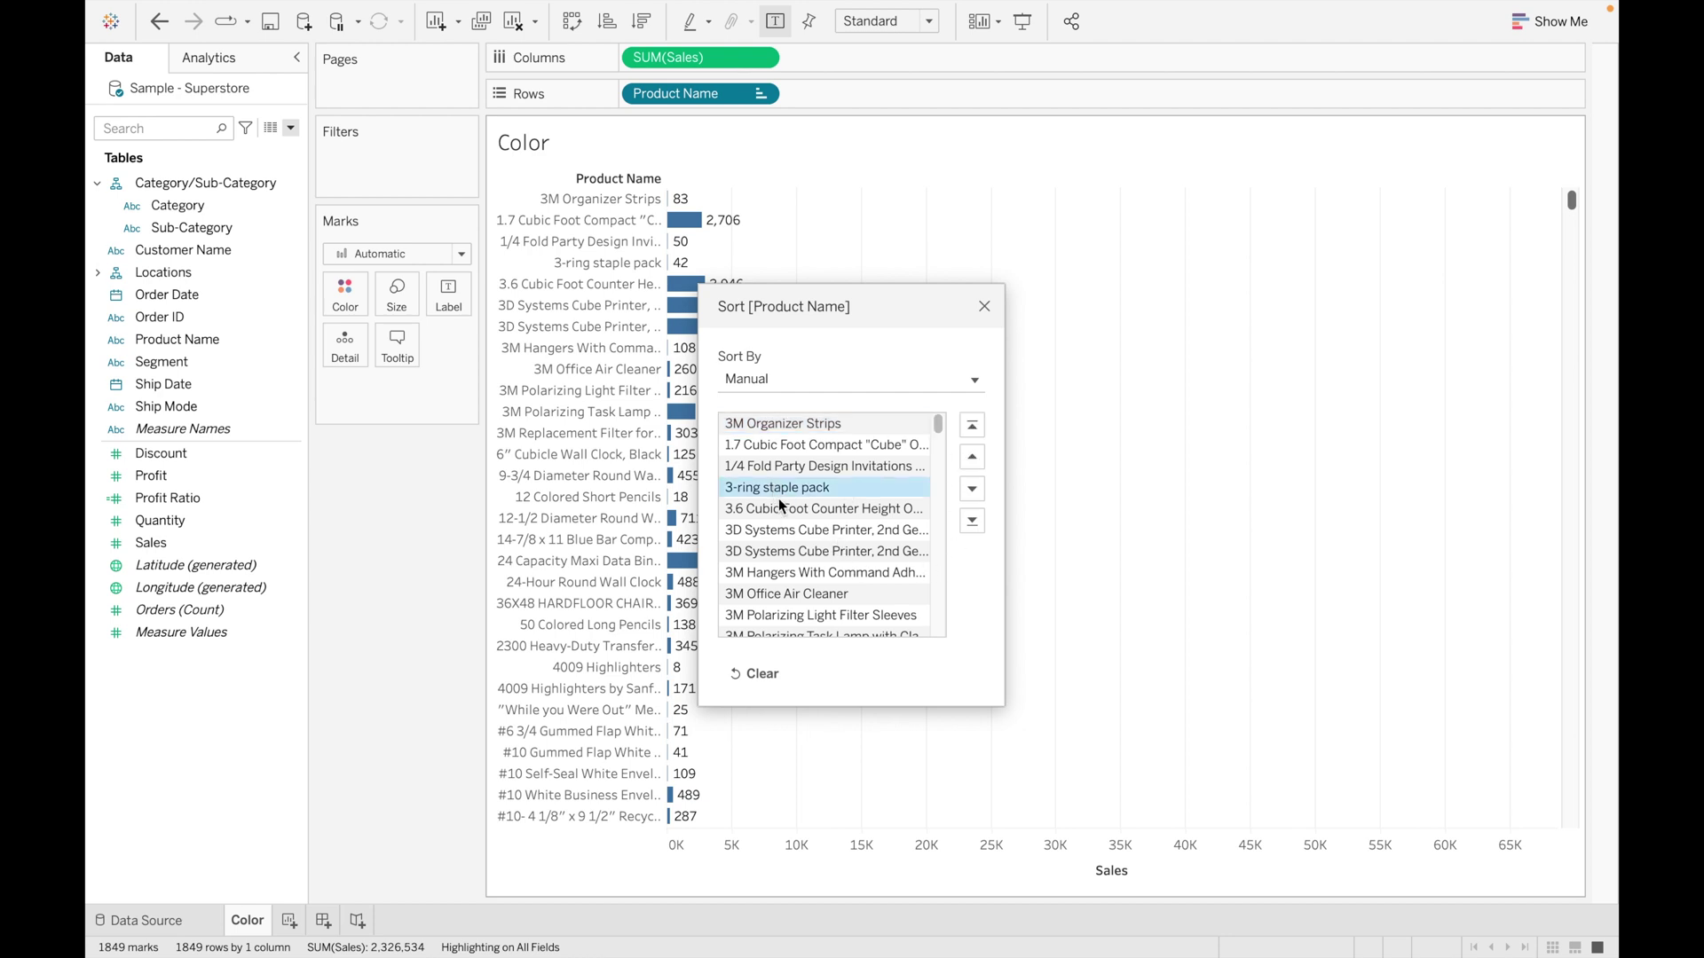
left_click(974, 489)
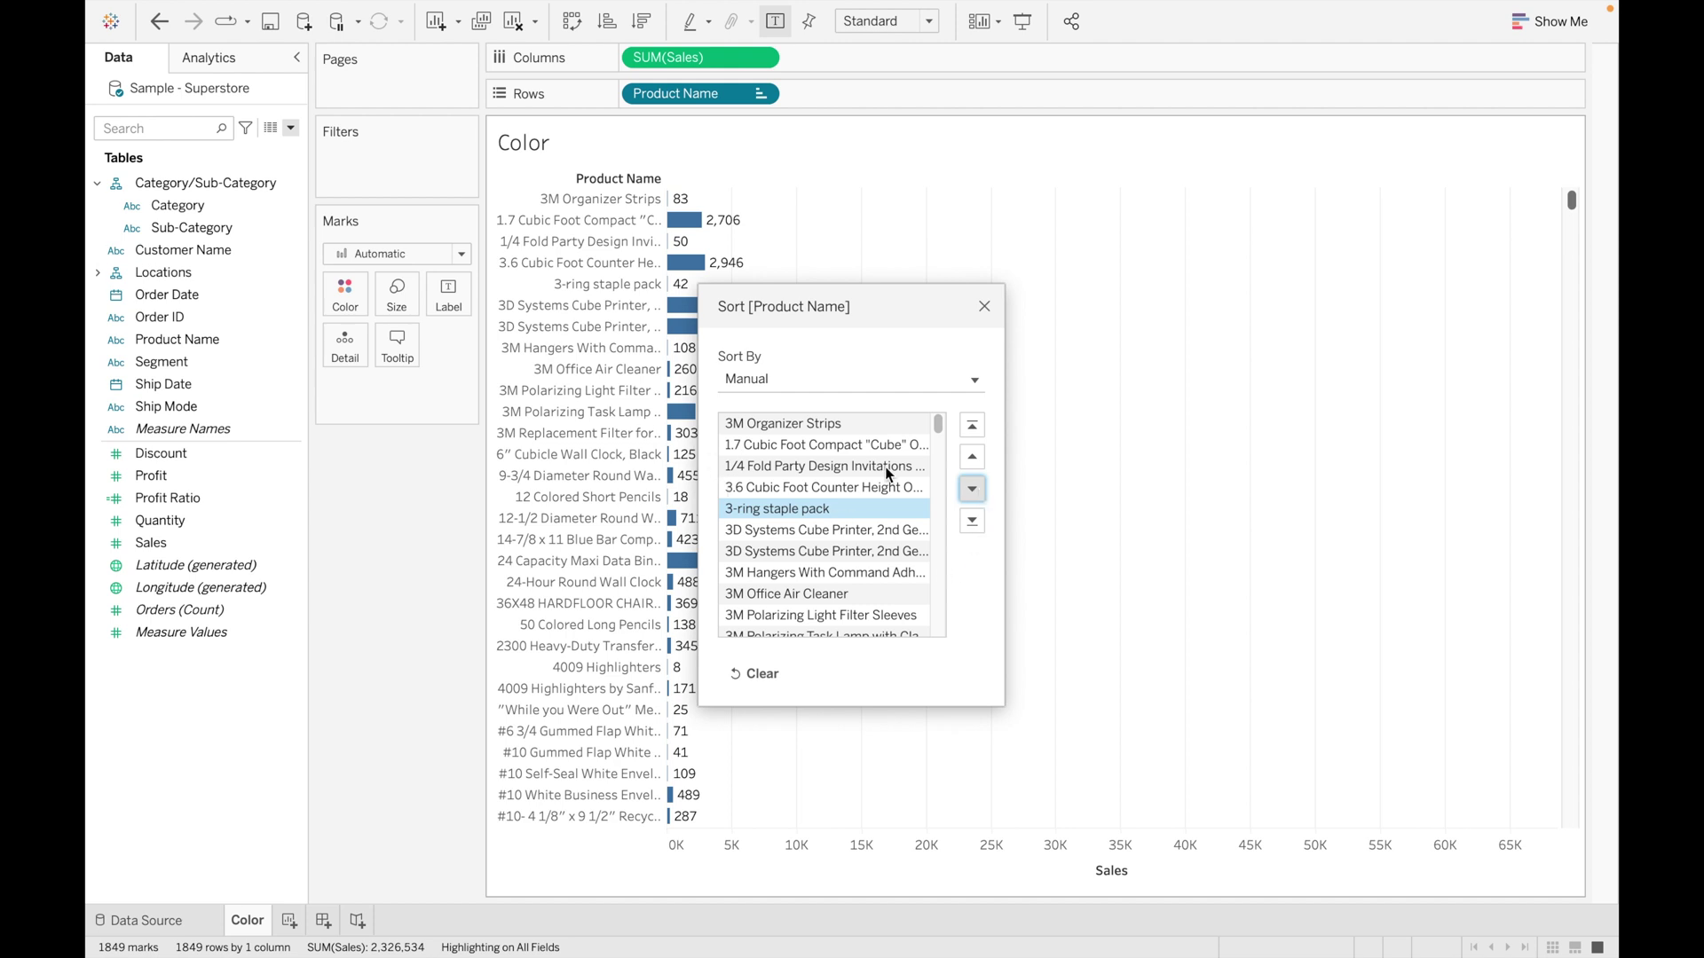
- Move the 1/4 Fold Party Design Invitations product to the start of the manual order and the 3.6 Cubic Foot Counter Height product to the end
left_click(815, 467)
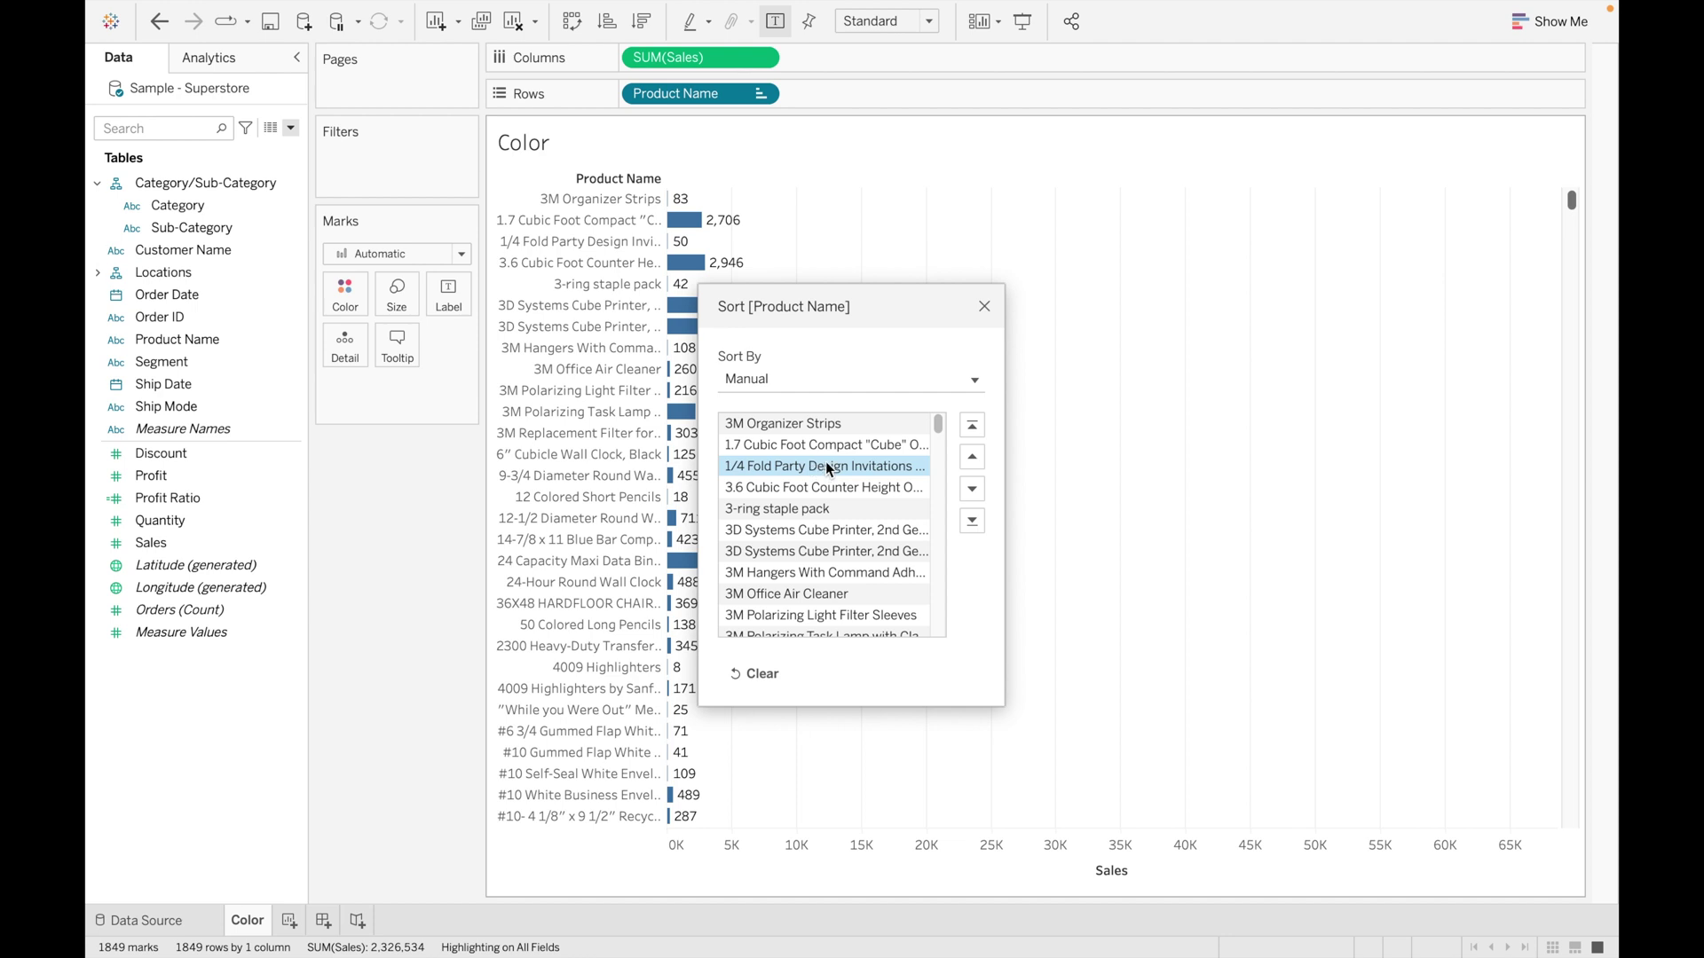
left_click(973, 427)
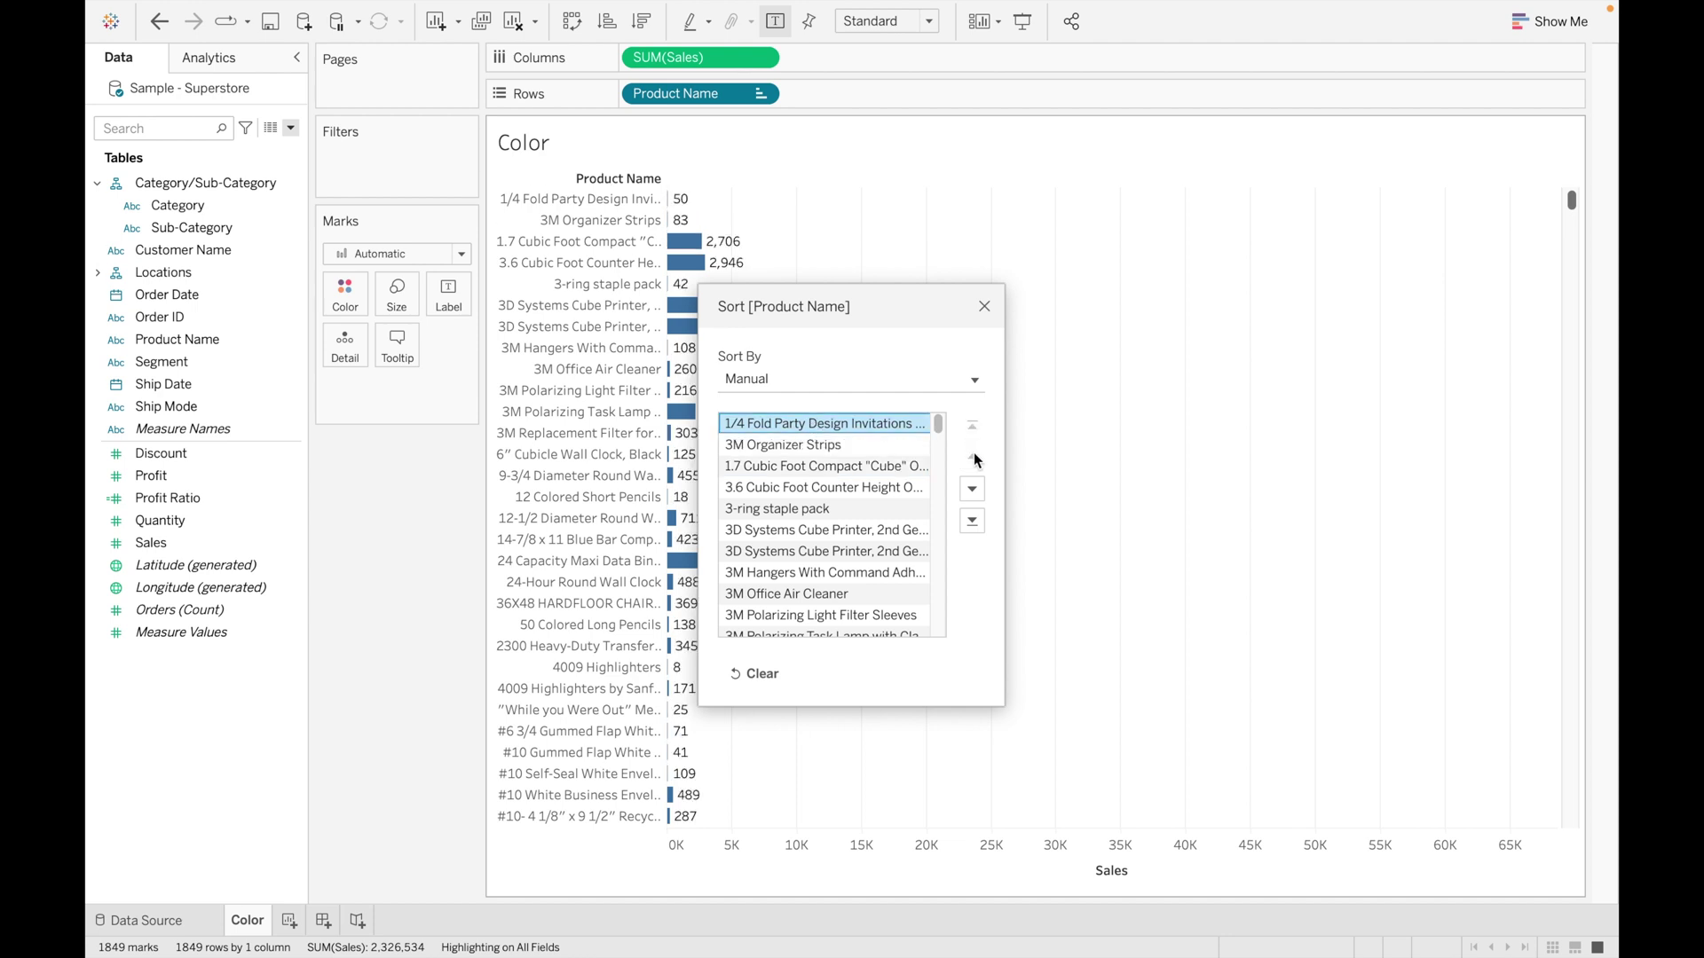
left_click(819, 488)
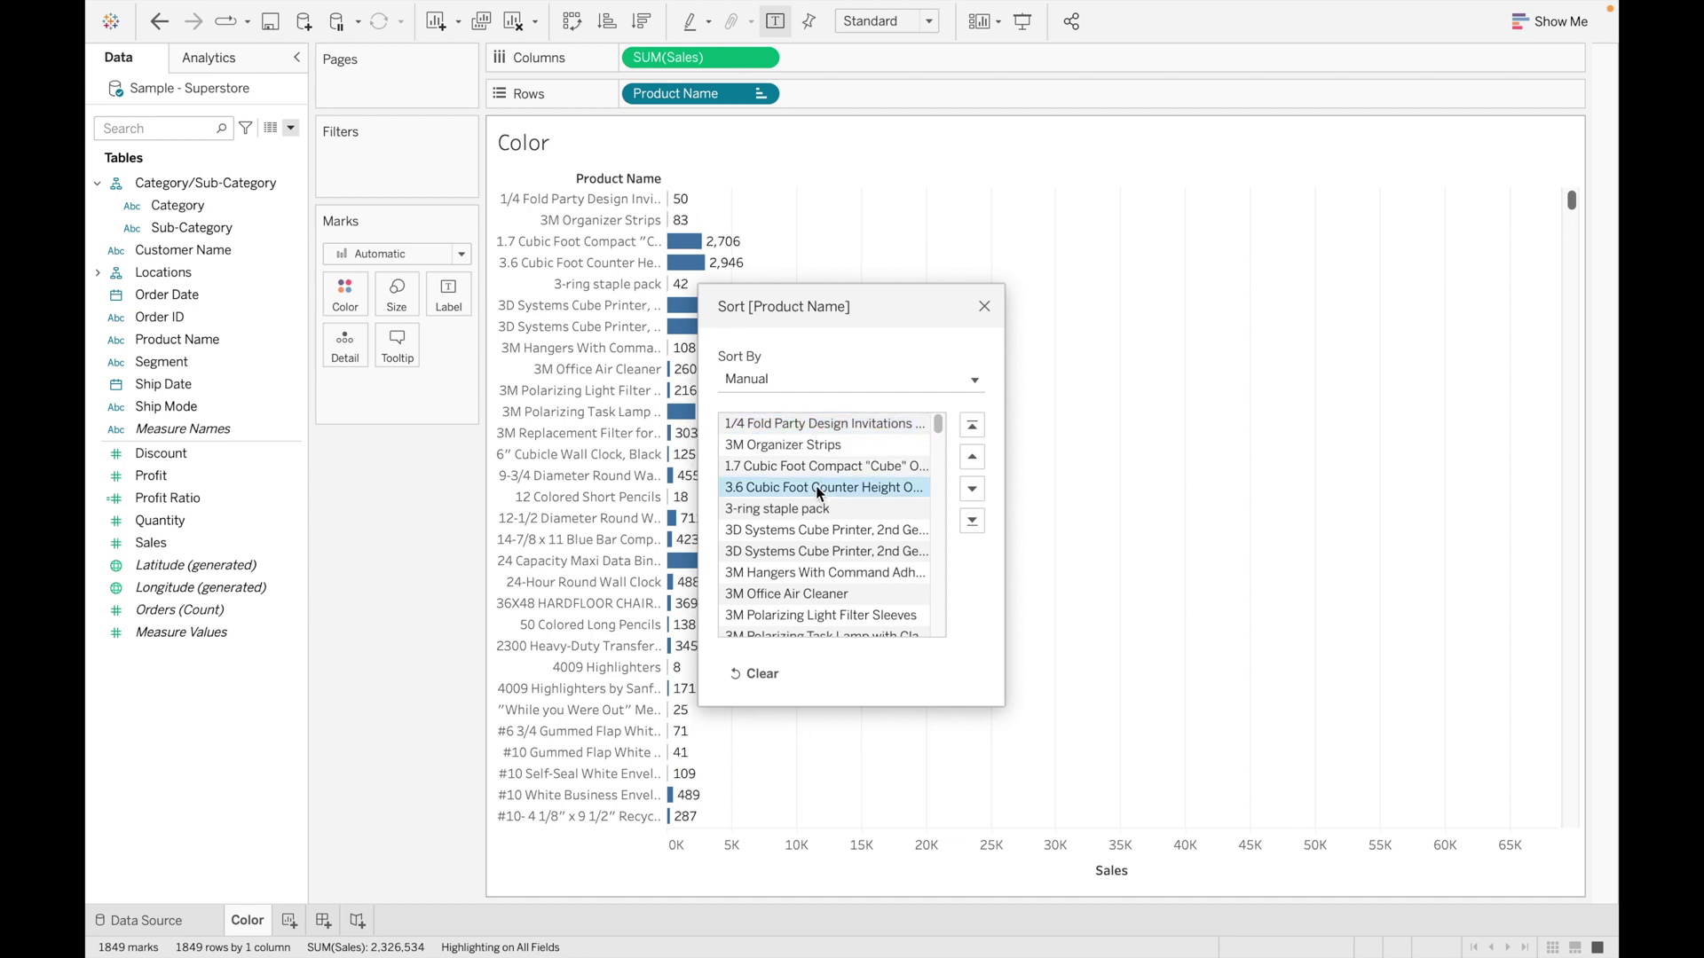
left_click(973, 521)
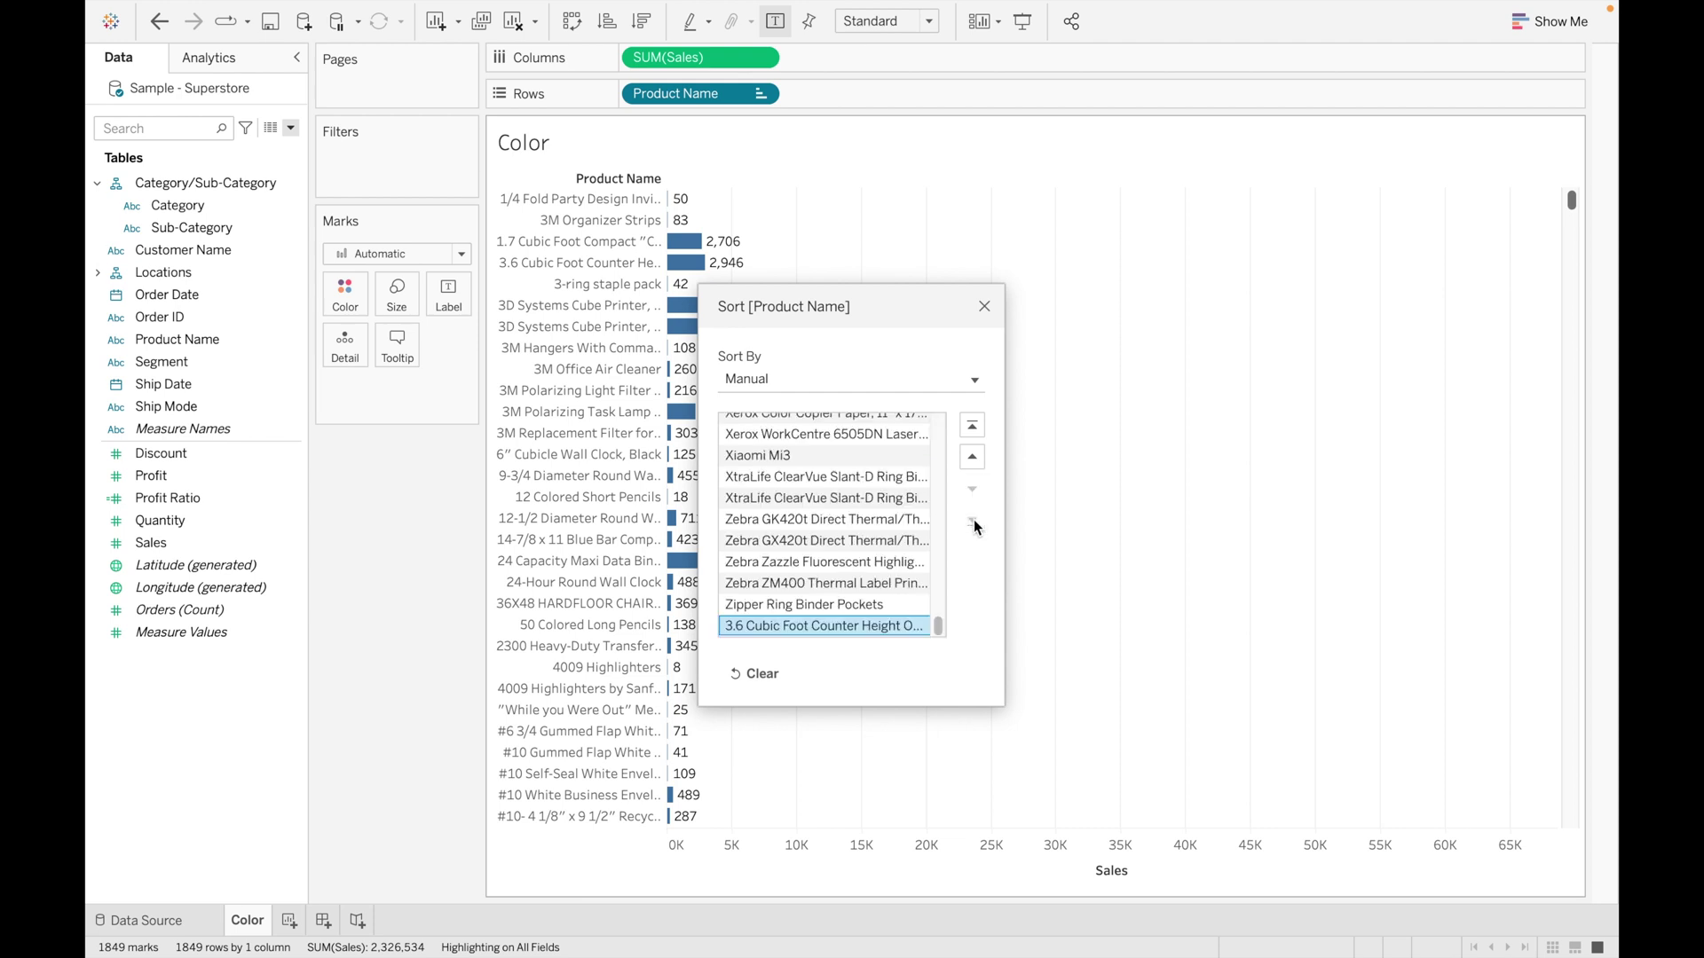
- Move the Xerox WorkCentre 6505DN product one place down and back up several times in the manual order, and close the sort settings
left_click_drag(819, 434, 818, 455)
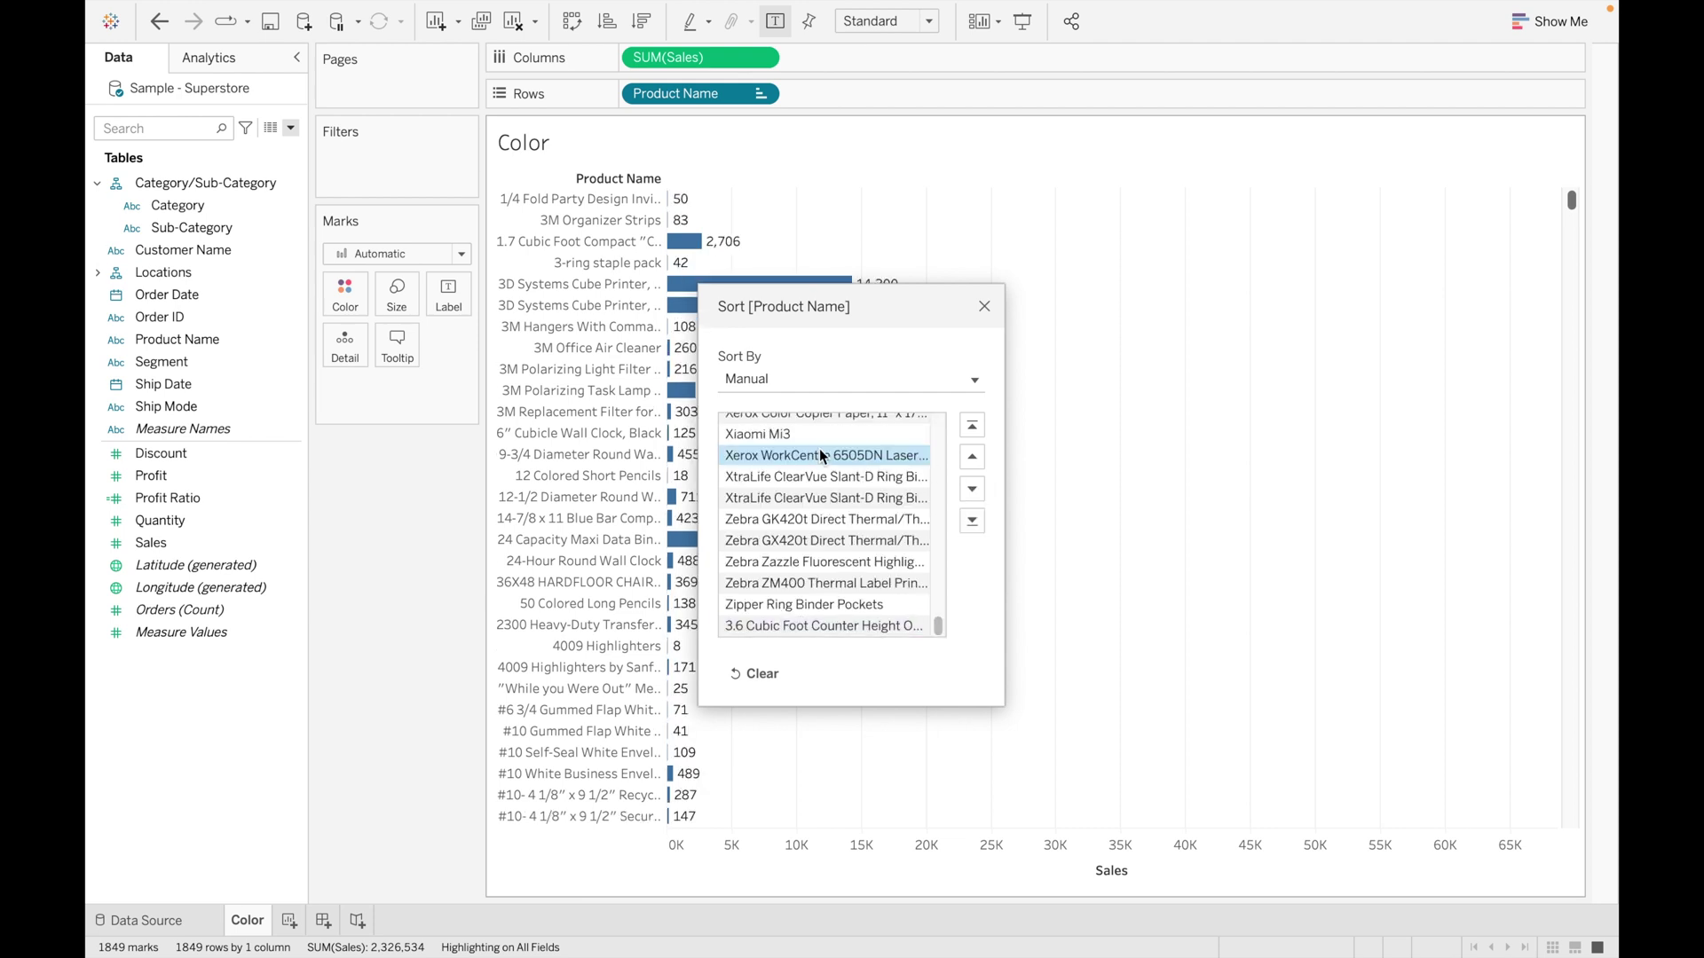
left_click(972, 458)
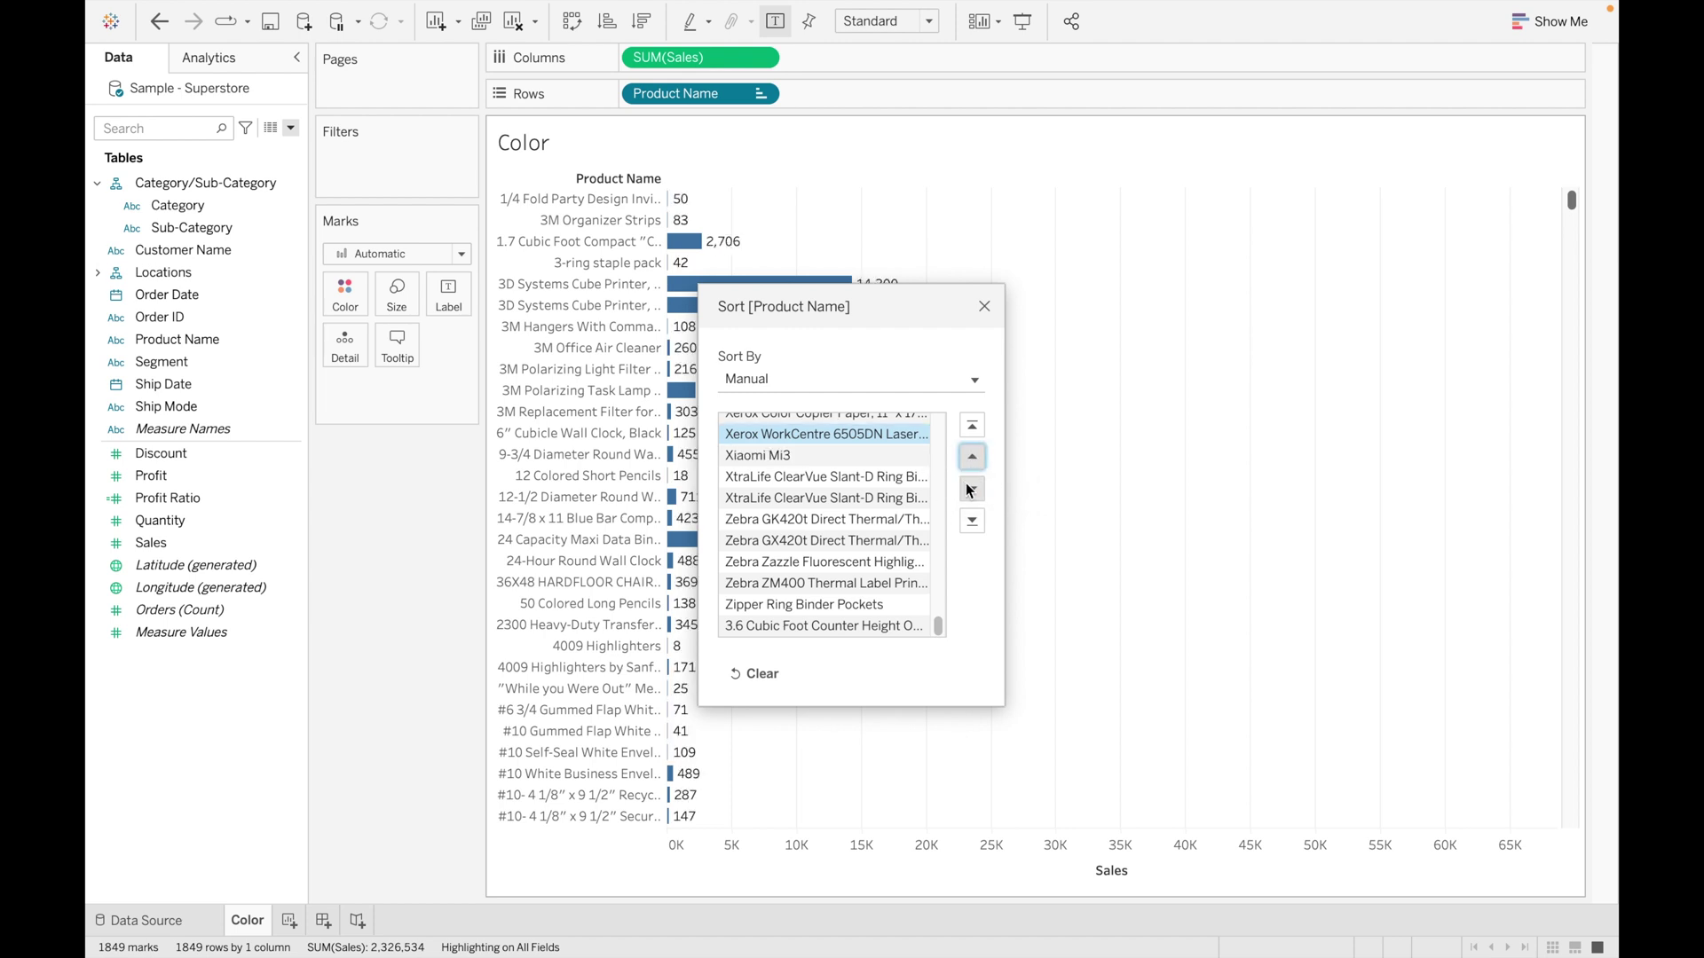
left_click(971, 487)
left_click(969, 457)
left_click(972, 489)
left_click(969, 459)
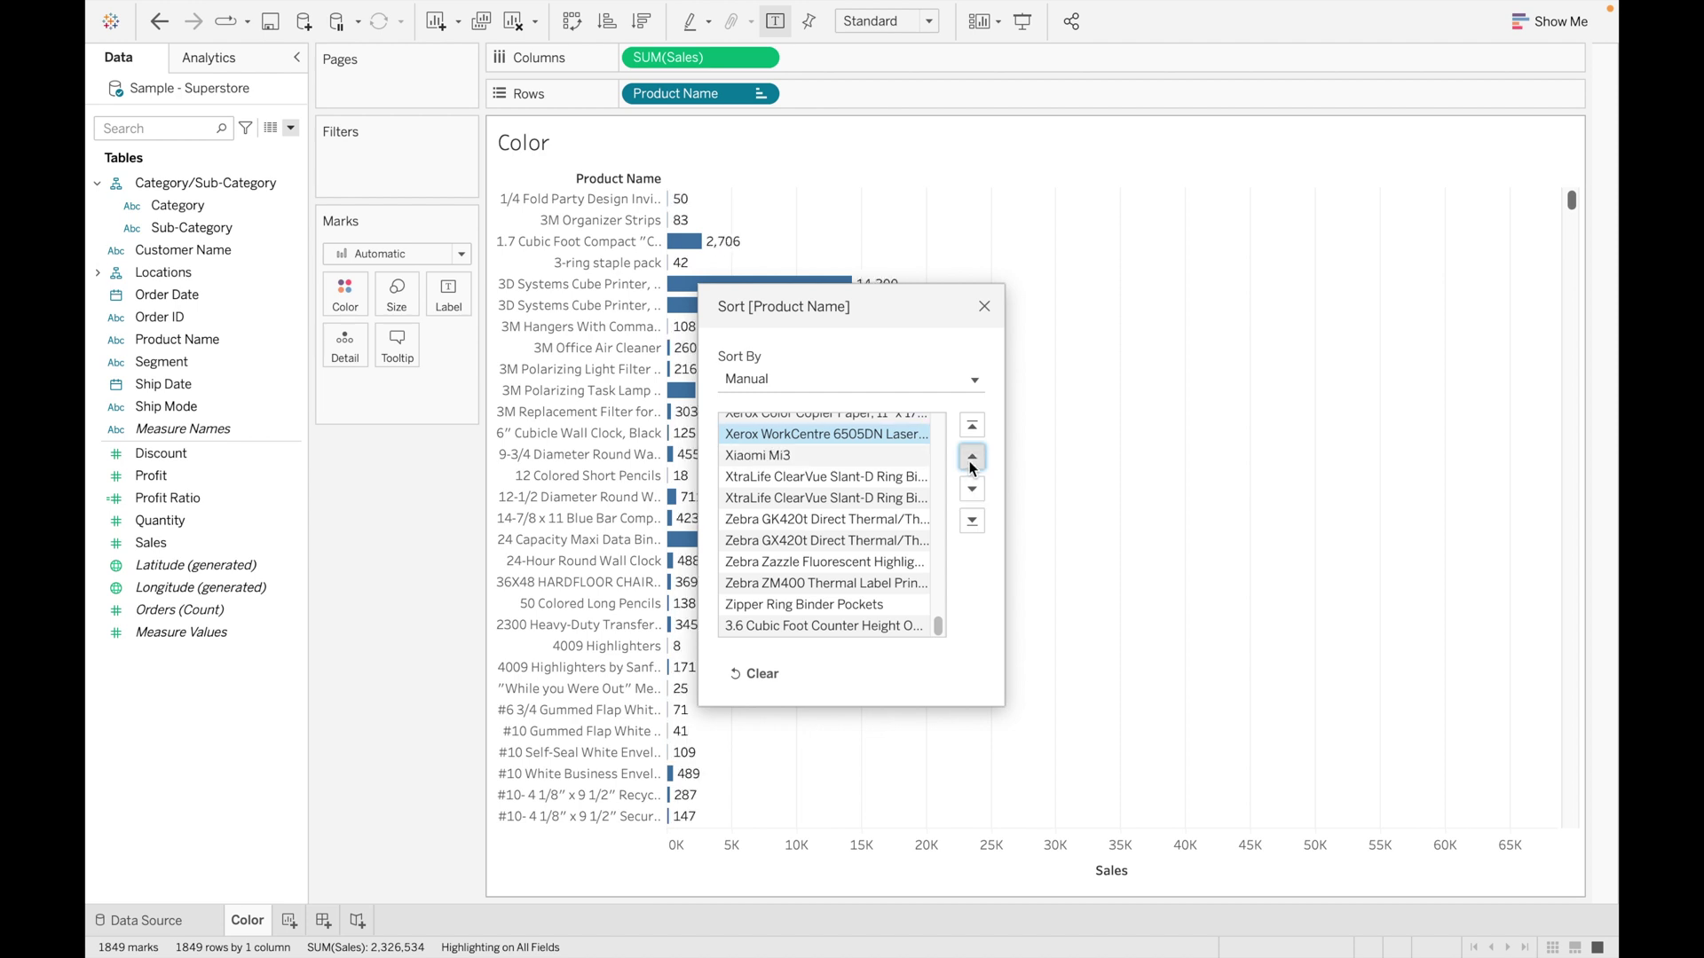
left_click(985, 306)
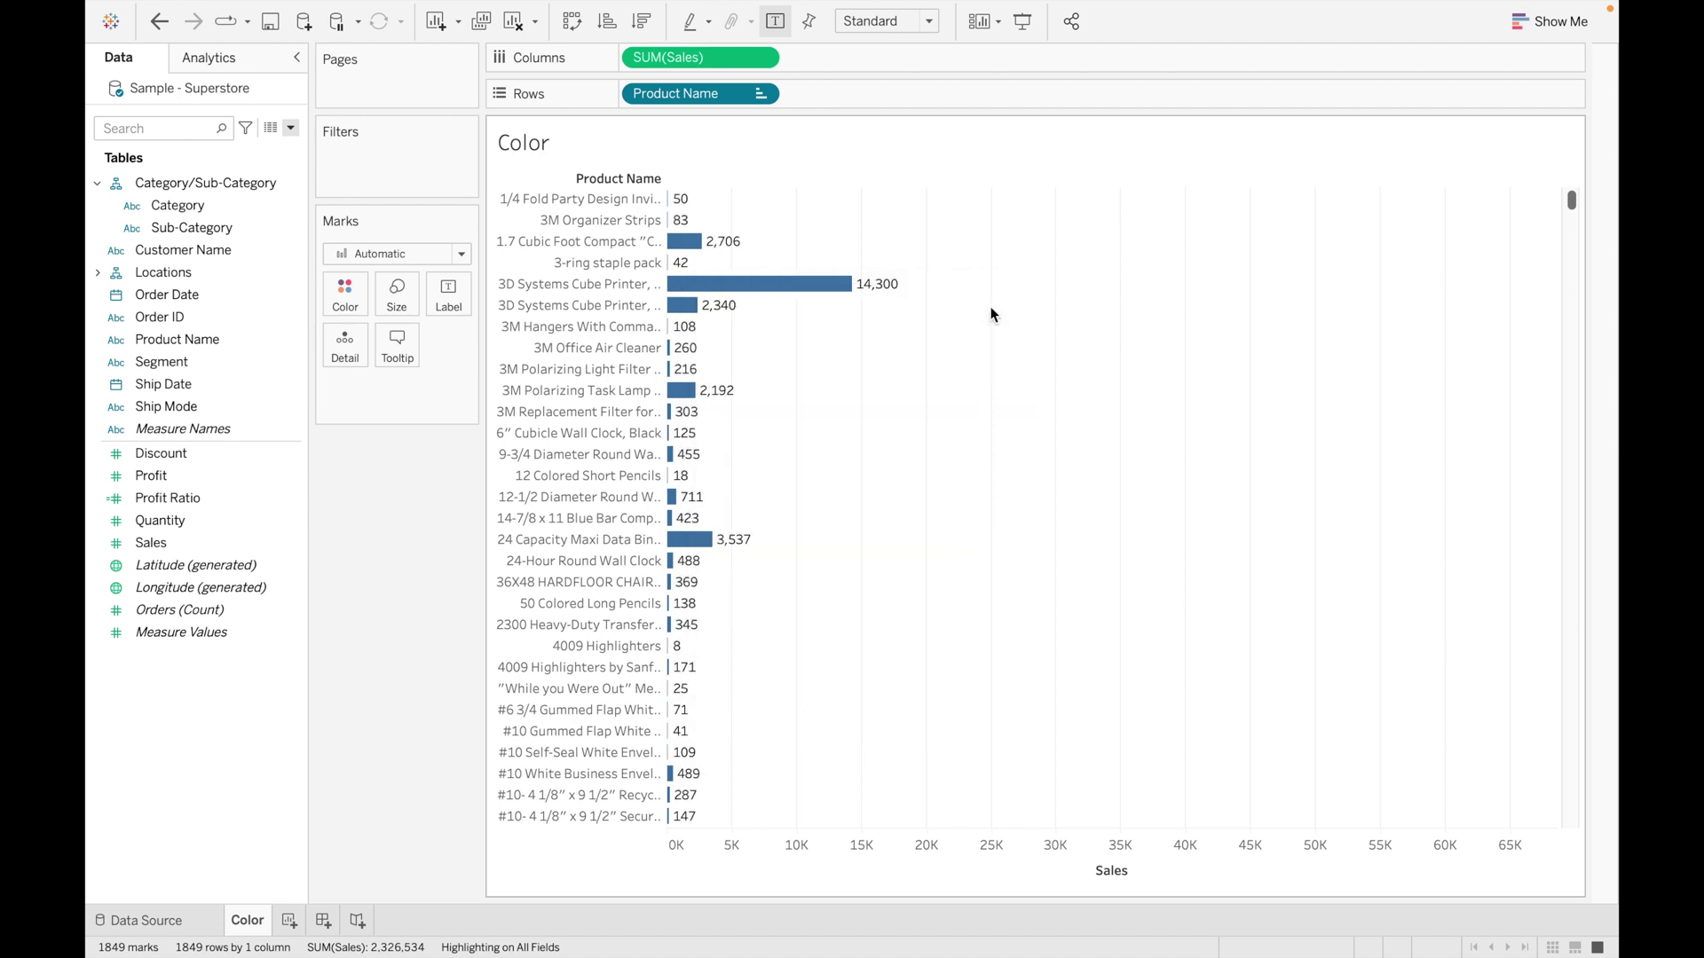